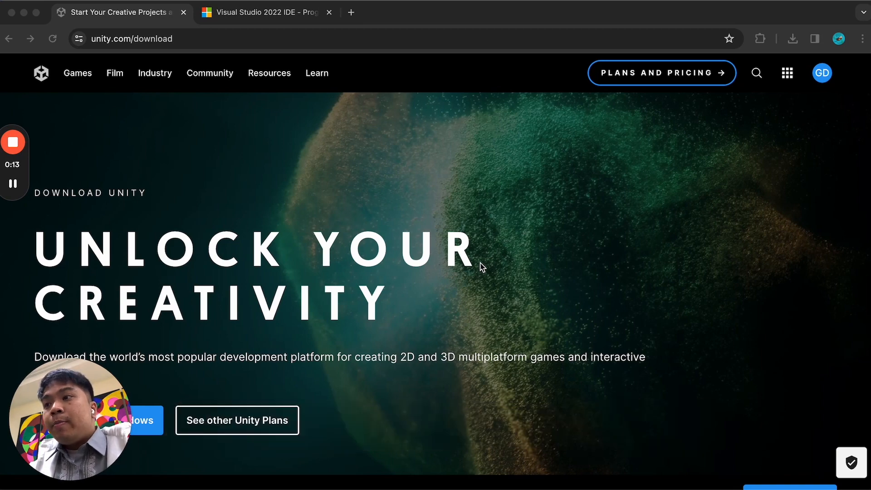
# - Download the Mac version of Unity Hub from the three-step getting started section of the Unity download page
pyautogui.scroll(-2, 482, 267)
pyautogui.scroll(1, 482, 267)
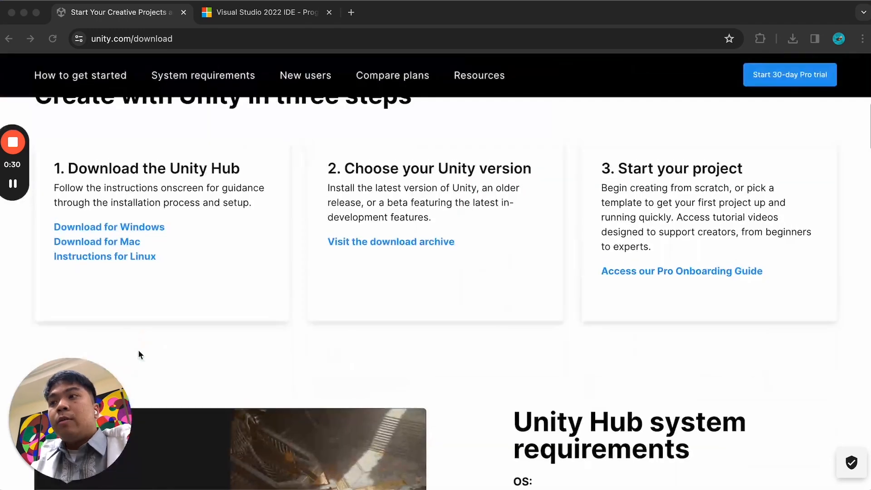
pyautogui.scroll(3, 139, 354)
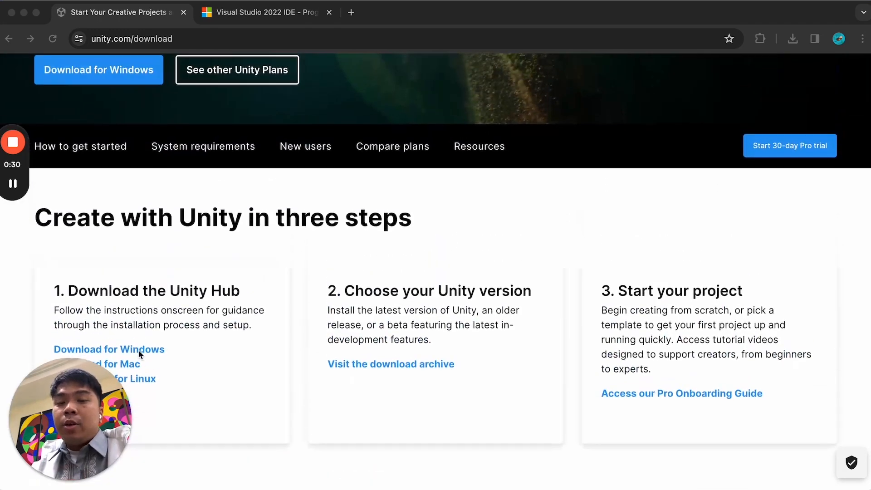
pyautogui.scroll(-1, 195, 310)
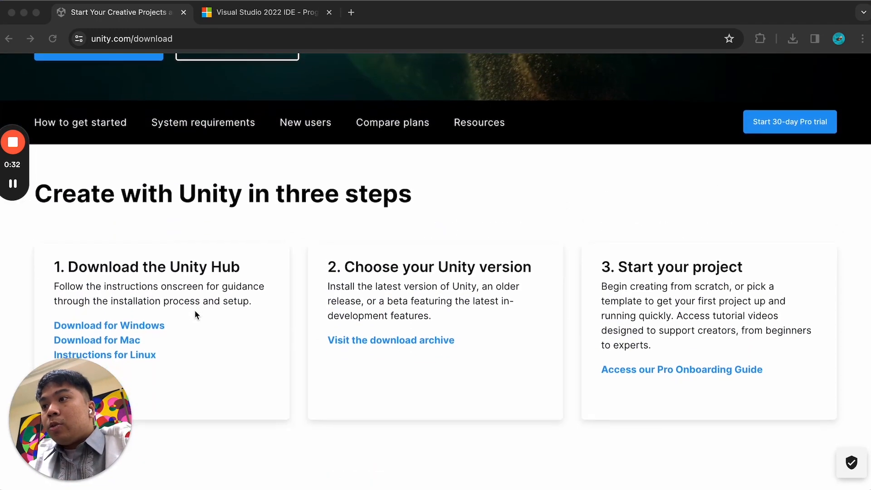
pyautogui.scroll(-1, 159, 338)
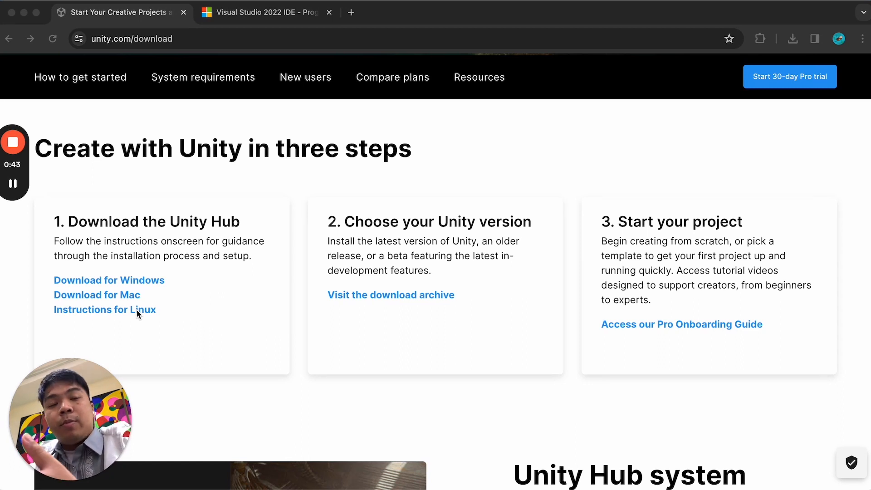
pyautogui.click(100, 297)
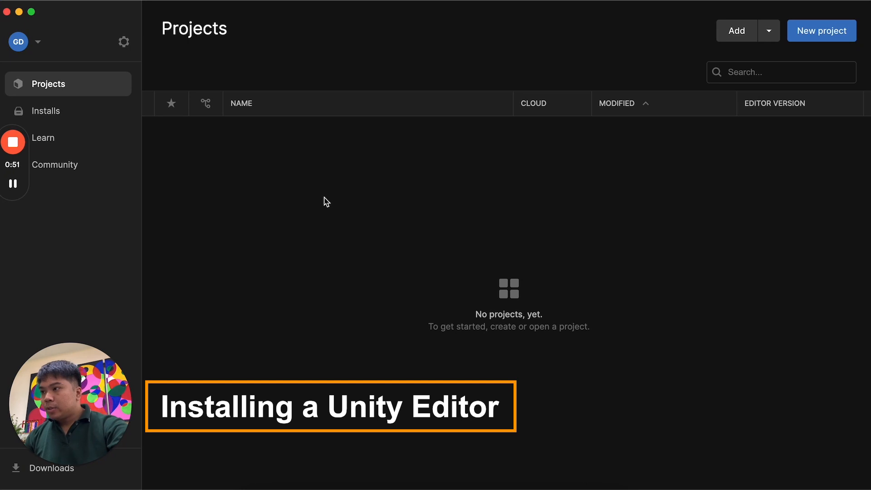
# - Start installing the recommended Unity Editor 2022.3.18f1 LTS for Apple Silicon from Unity Hub's installs
pyautogui.moveTo(13, 167); pyautogui.dragTo(11, 227)
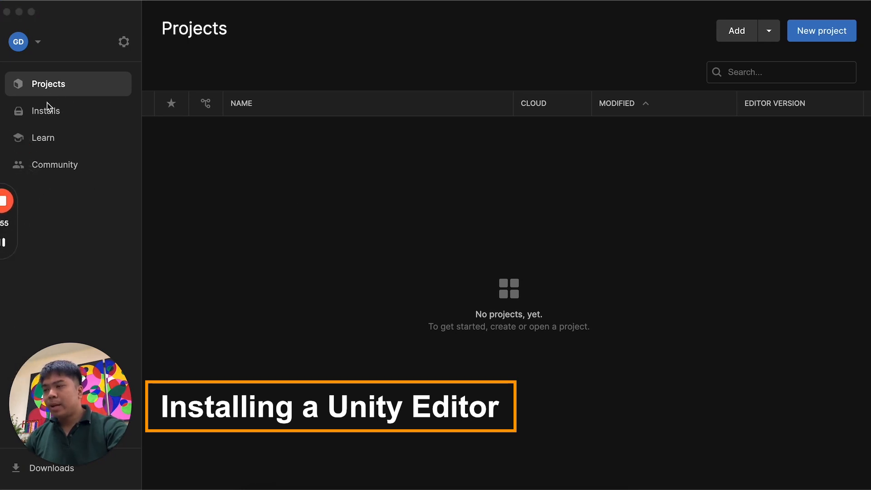
pyautogui.click(78, 117)
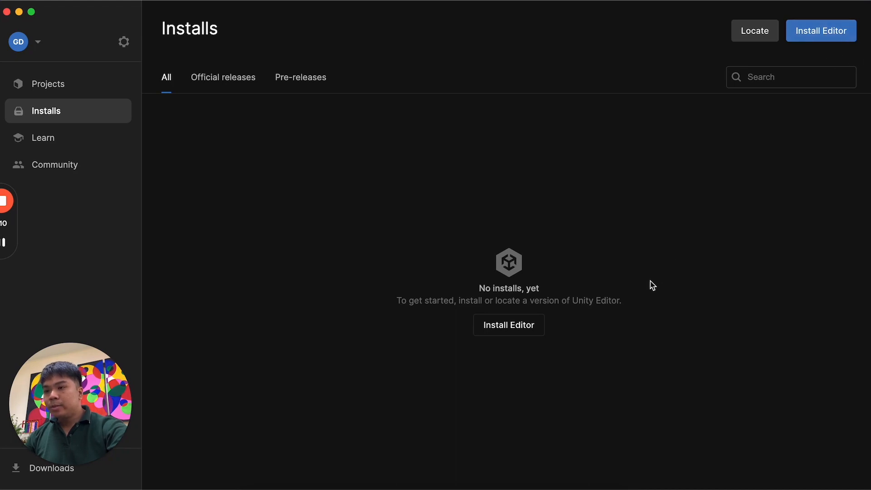
pyautogui.click(522, 323)
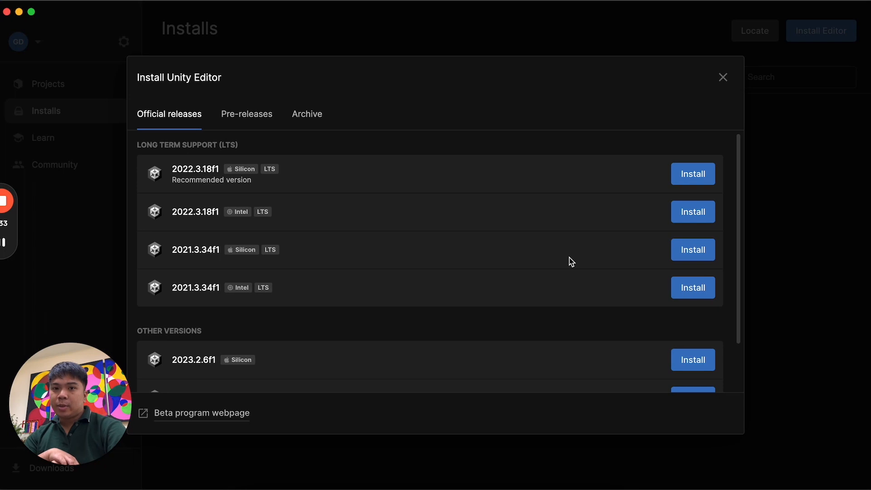
pyautogui.click(693, 177)
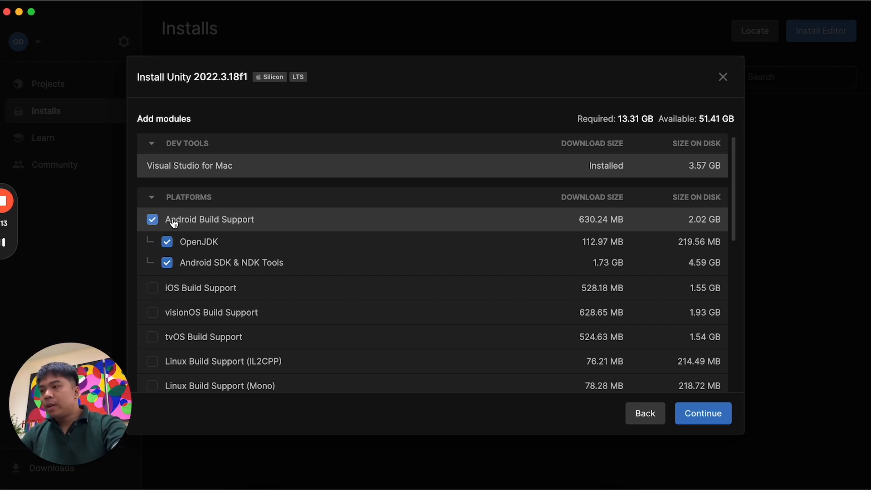
# - Install the editor with Android Build Support, OpenJDK and Android SDK & NDK Tools, agreeing to the Android license terms
pyautogui.scroll(-5, 260, 253)
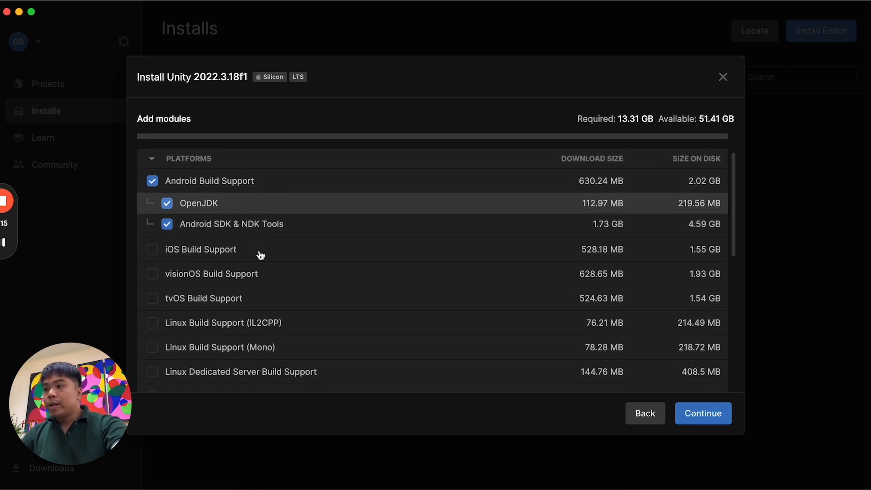
pyautogui.scroll(-4, 260, 254)
pyautogui.scroll(8, 260, 253)
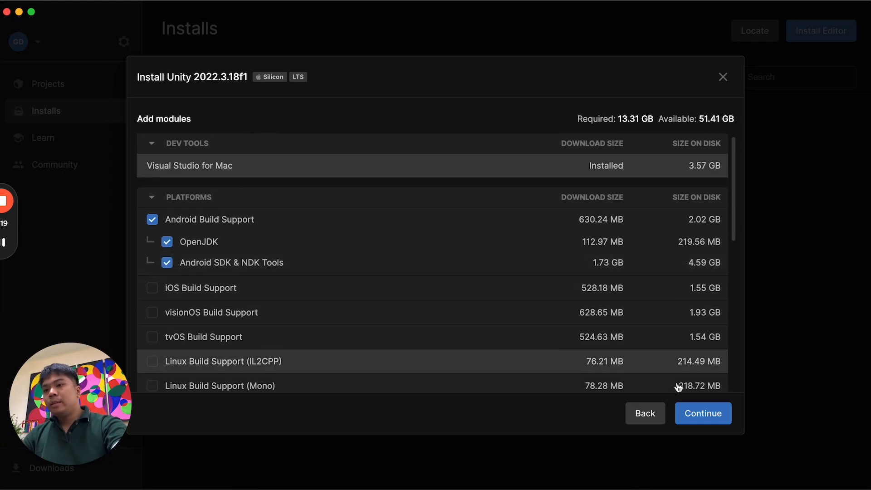
pyautogui.click(703, 414)
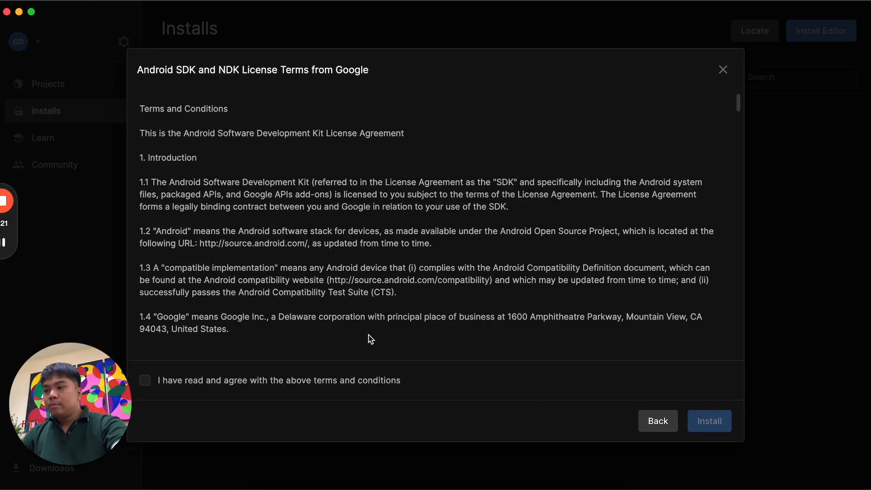
pyautogui.click(156, 381)
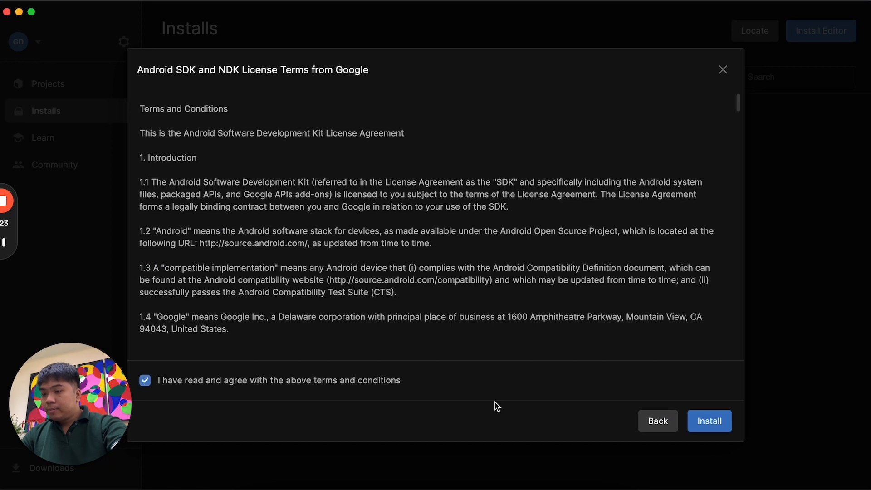
pyautogui.click(710, 421)
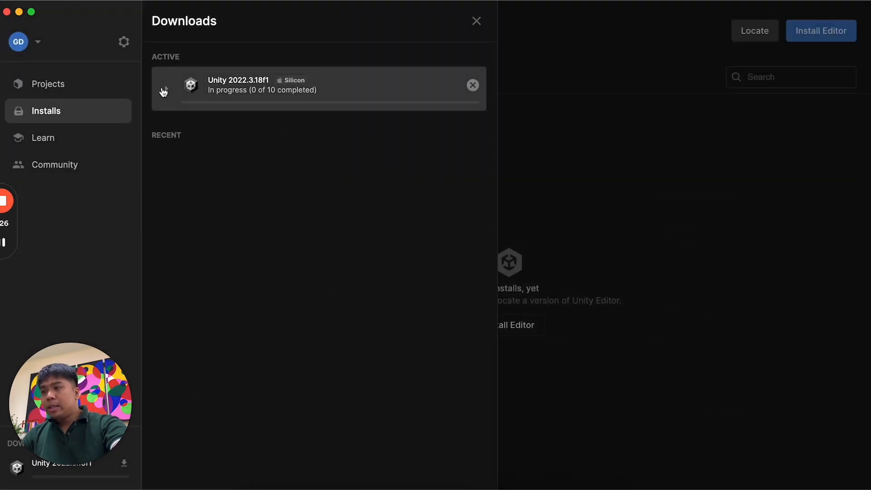
# - Expand the Unity 2022.3.18f1 download to check the progress of its components, and collapse it again
pyautogui.click(166, 89)
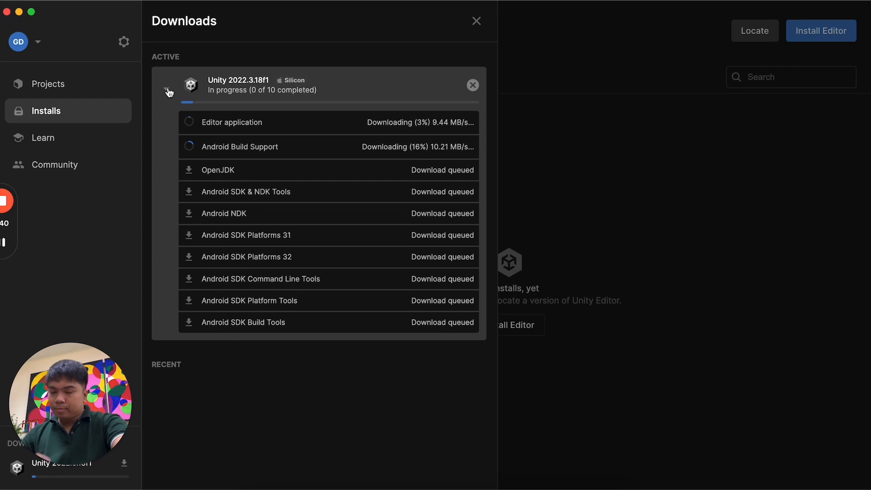
pyautogui.click(167, 89)
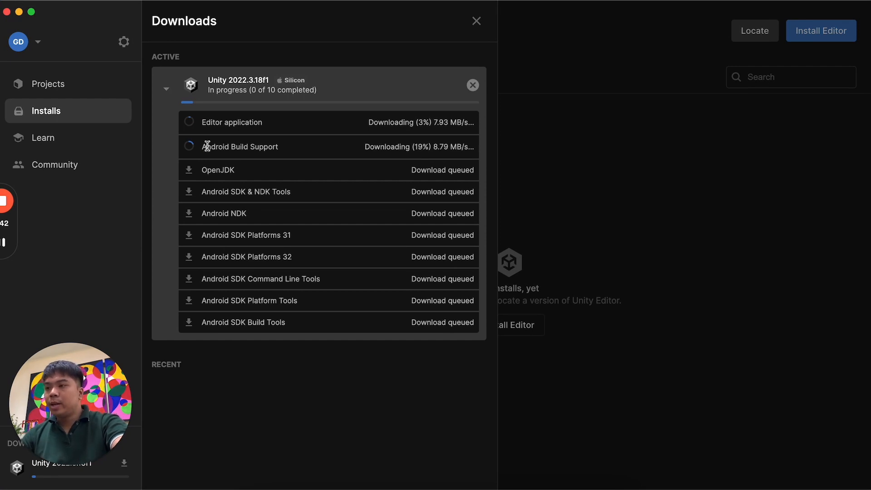
pyautogui.click(166, 88)
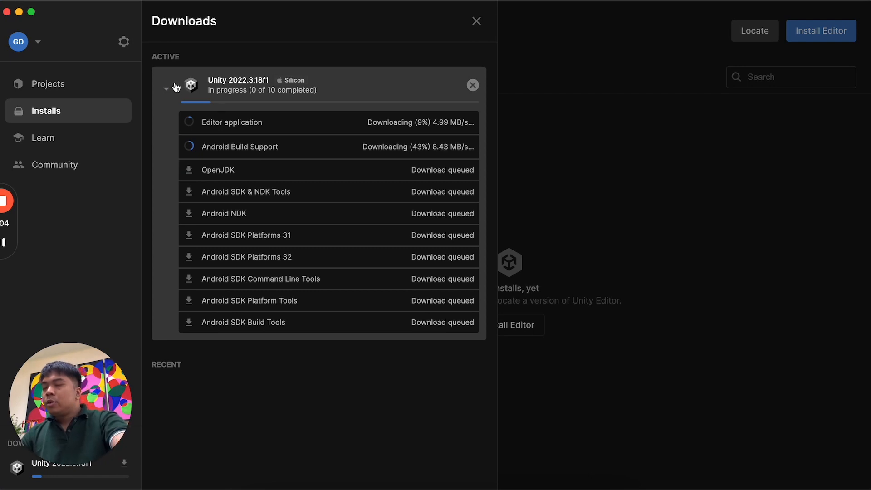
pyautogui.click(176, 87)
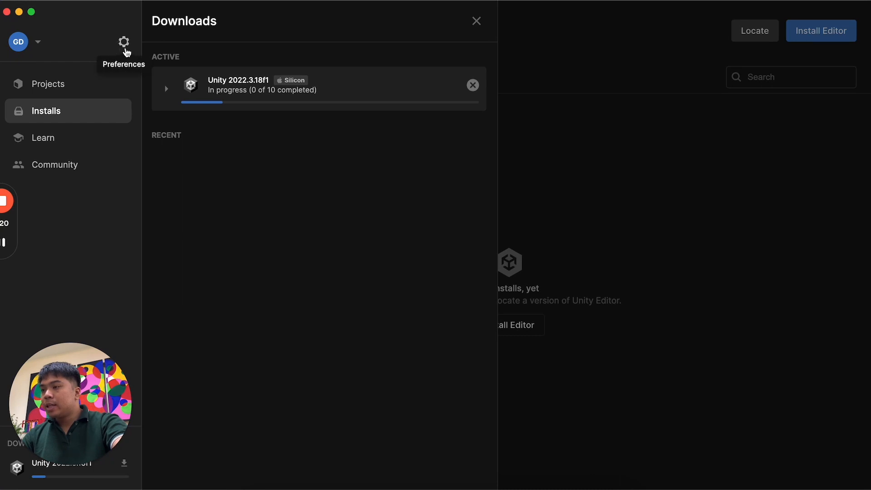
# - Review how to add a free personal license in the license preferences, and close the agreement without accepting it
pyautogui.click(123, 45)
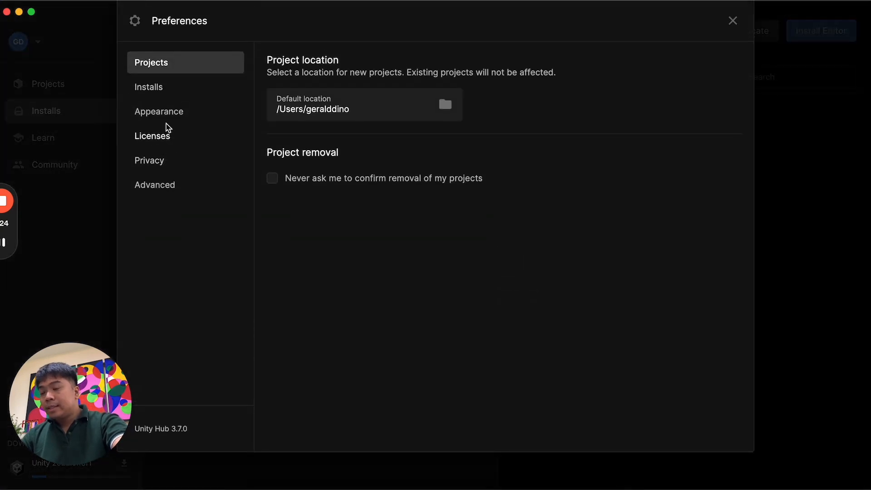
pyautogui.click(171, 143)
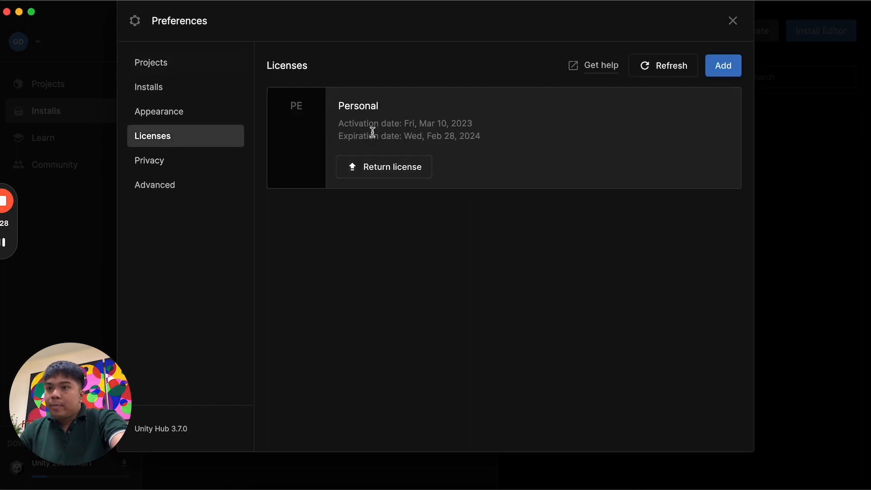
pyautogui.click(734, 73)
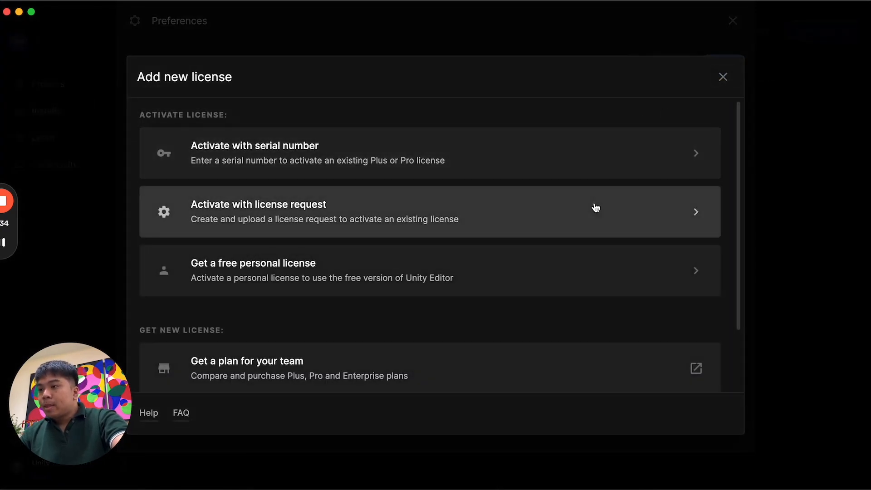
pyautogui.scroll(-1, 587, 206)
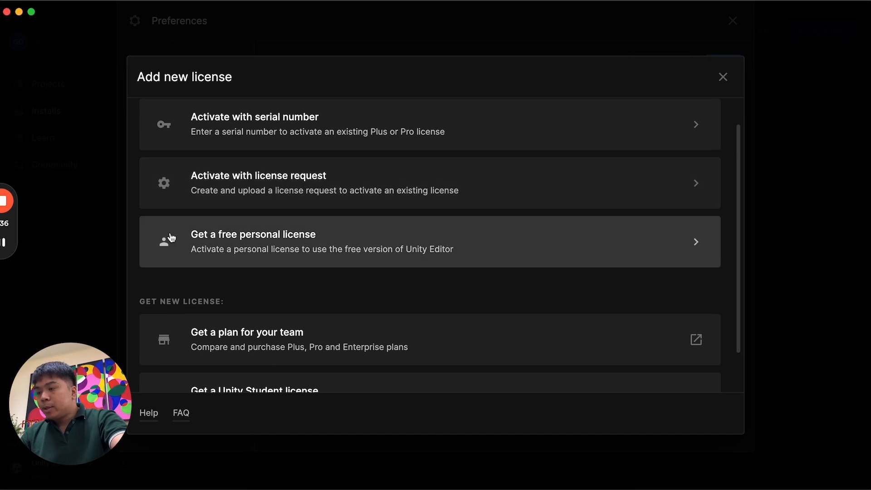
pyautogui.scroll(1, 196, 240)
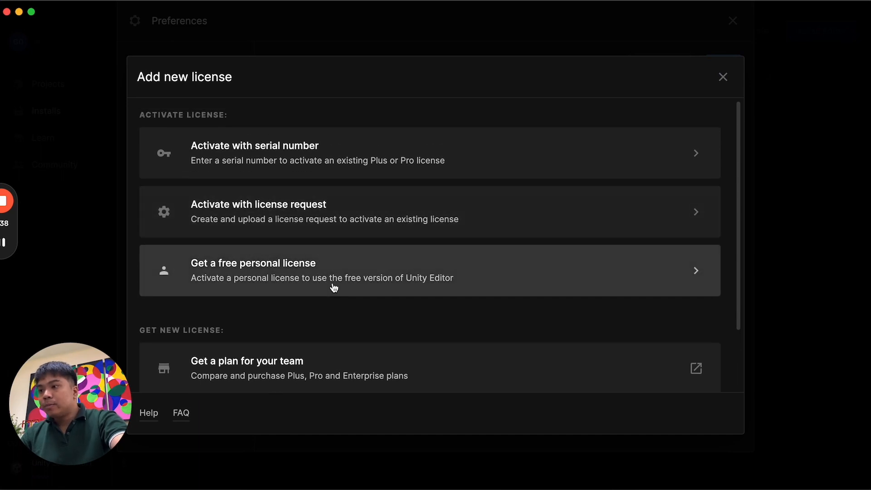
pyautogui.click(393, 292)
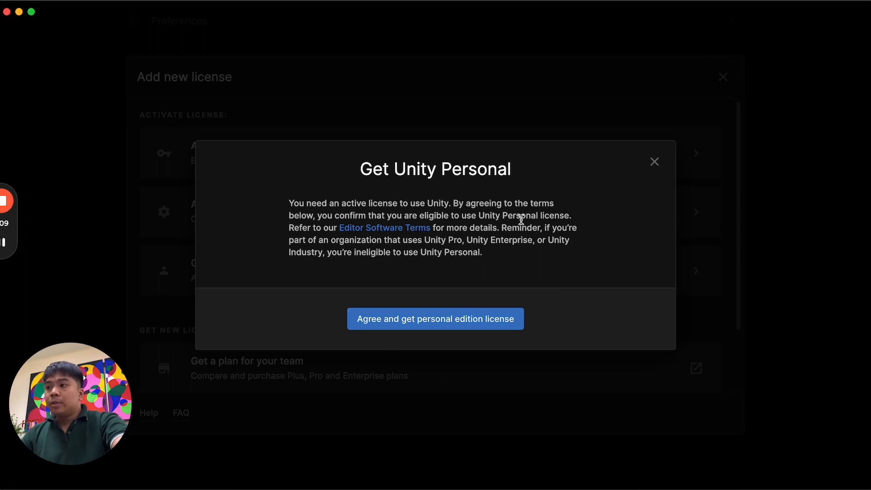
pyautogui.click(656, 169)
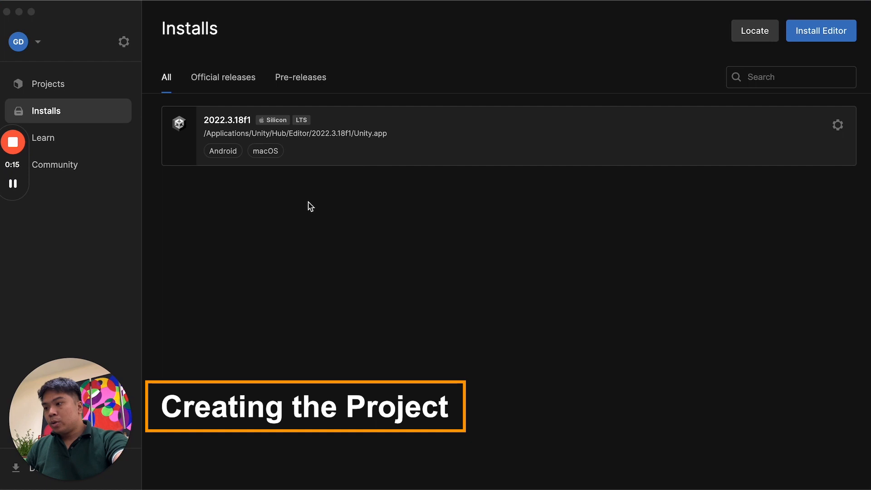
# - Start a new project from the projects list and name it "Youtube Project"
pyautogui.click(60, 89)
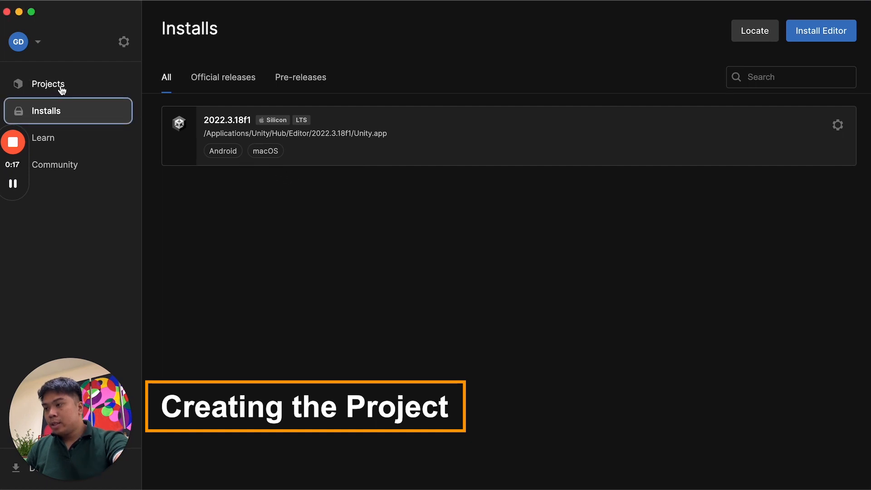
pyautogui.click(61, 88)
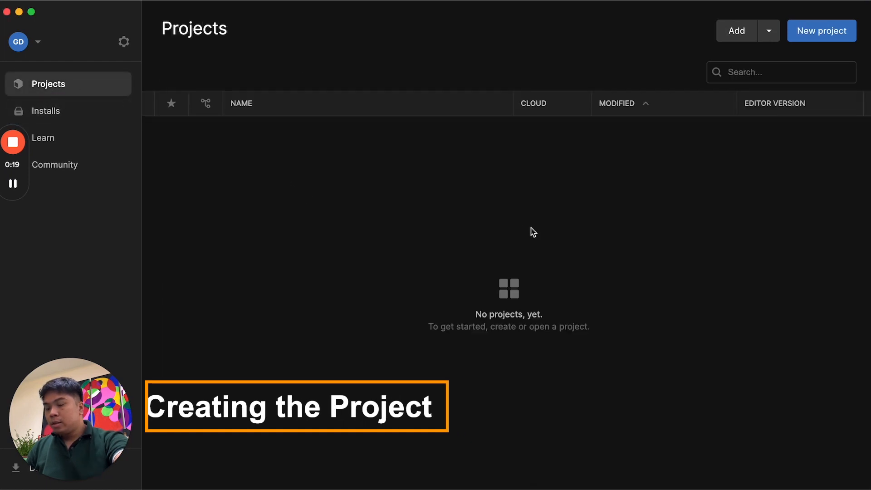
pyautogui.click(833, 37)
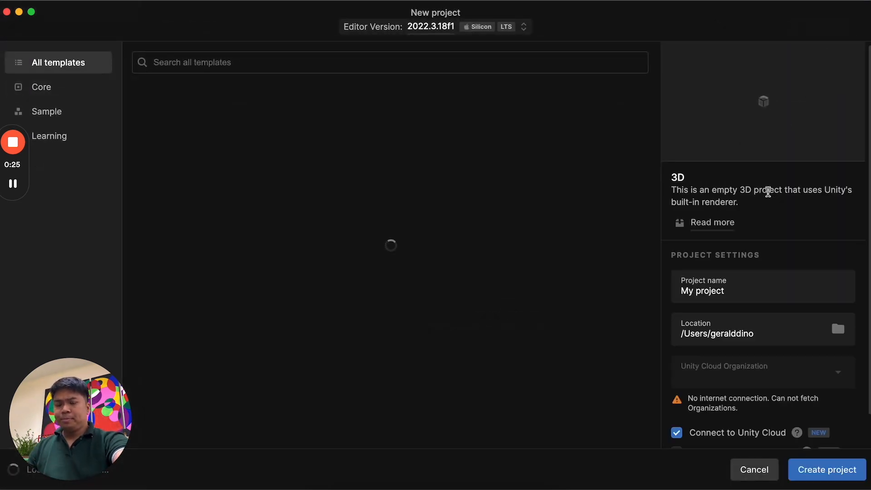
pyautogui.click(748, 291)
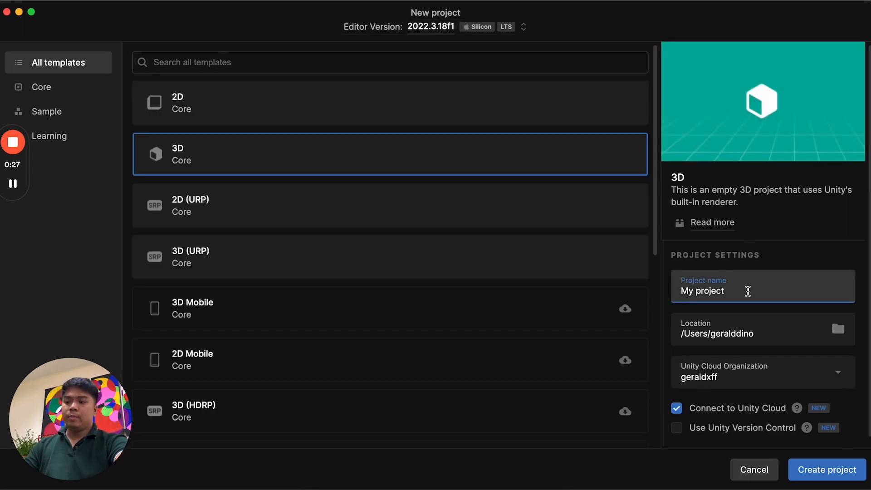
pyautogui.press('super+a')
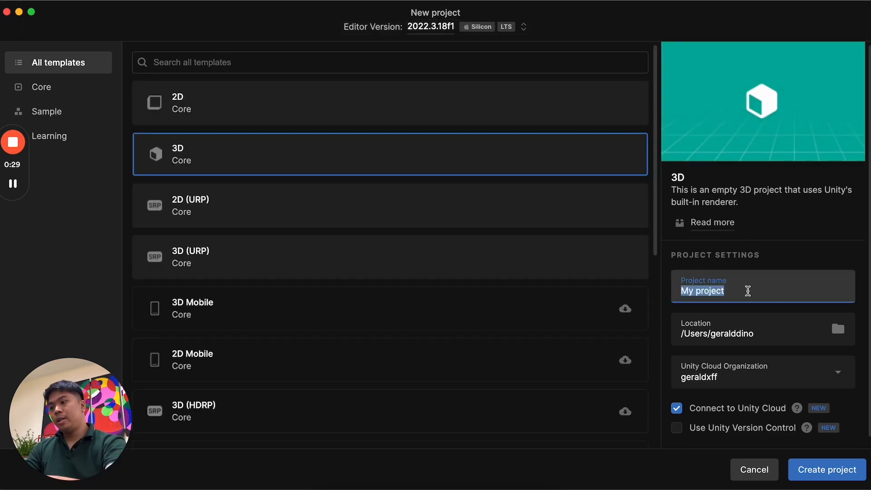
pyautogui.write('Youtub')
pyautogui.write('e Project')
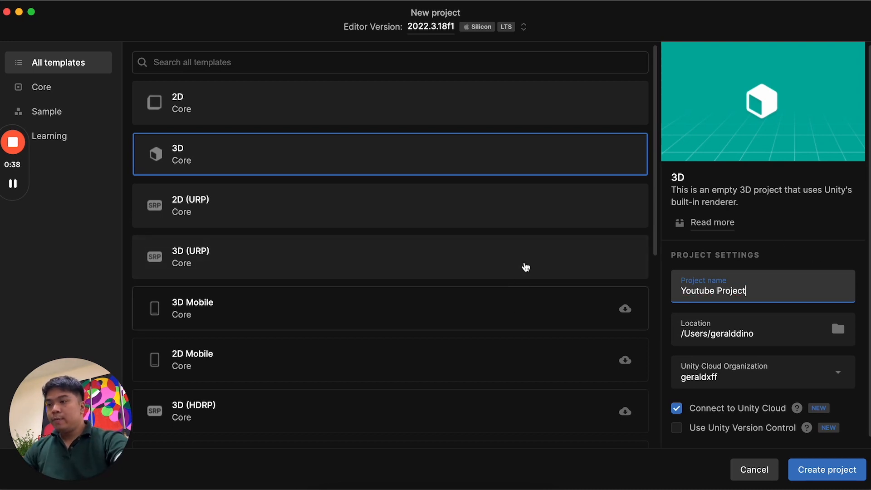
# - Browse the project templates and choose the 3D (URP) core template for the new project
pyautogui.scroll(-5, 519, 237)
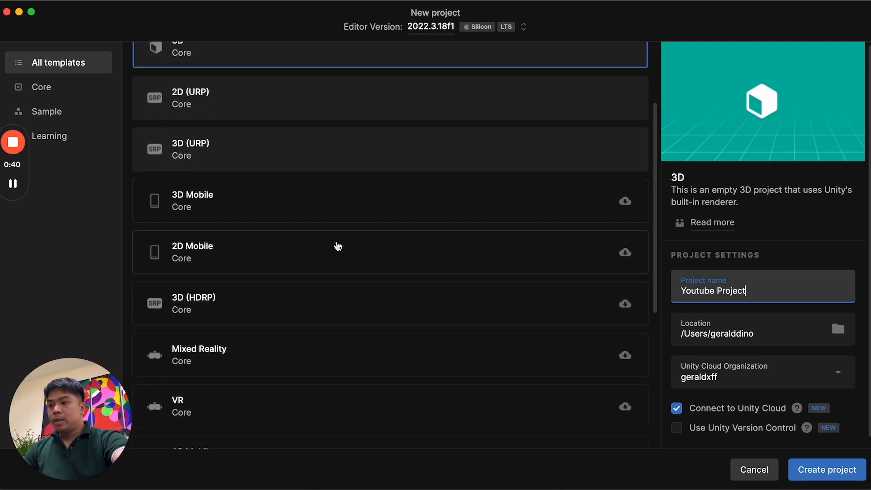
pyautogui.scroll(2, 369, 227)
pyautogui.scroll(-6, 387, 268)
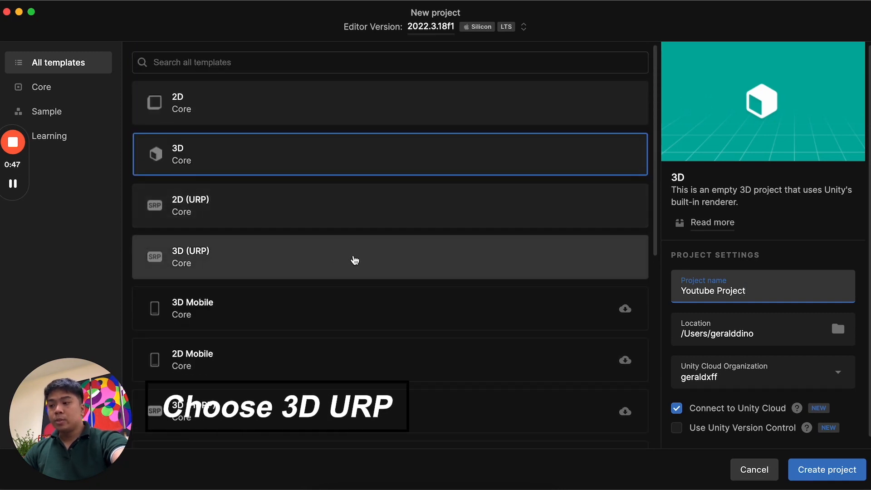
pyautogui.click(355, 260)
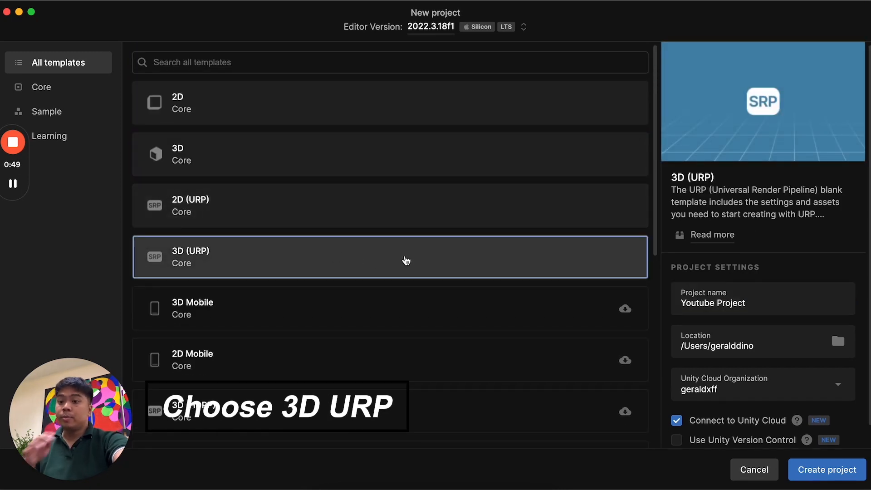
pyautogui.scroll(-5, 531, 206)
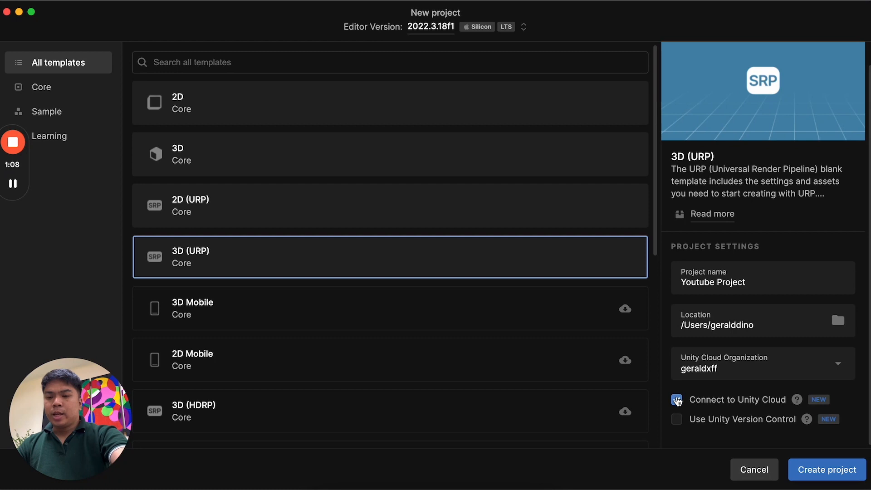
# - Turn off the Connect to Unity Cloud option for the new project and create the project
pyautogui.click(677, 400)
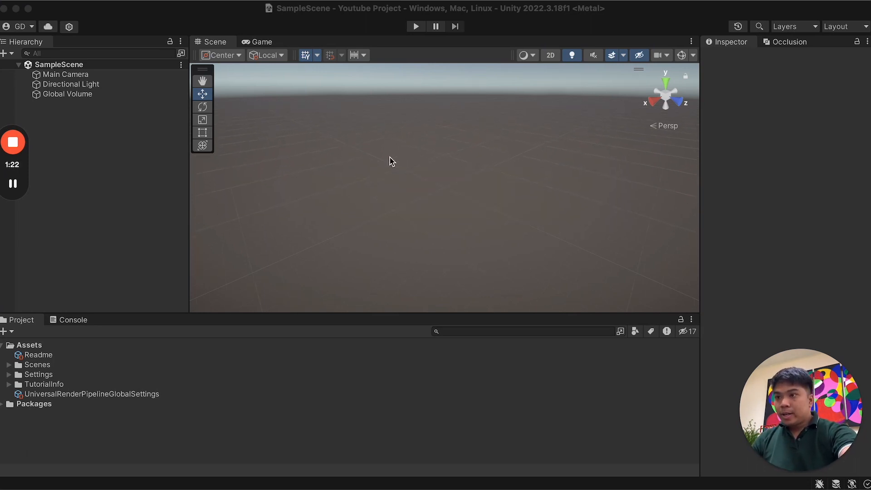
# - Look around the empty sample scene in the Scene view, compare it with the Game view, and return to the Scene view
pyautogui.moveTo(419, 174); pyautogui.dragTo(441, 121, button='right')
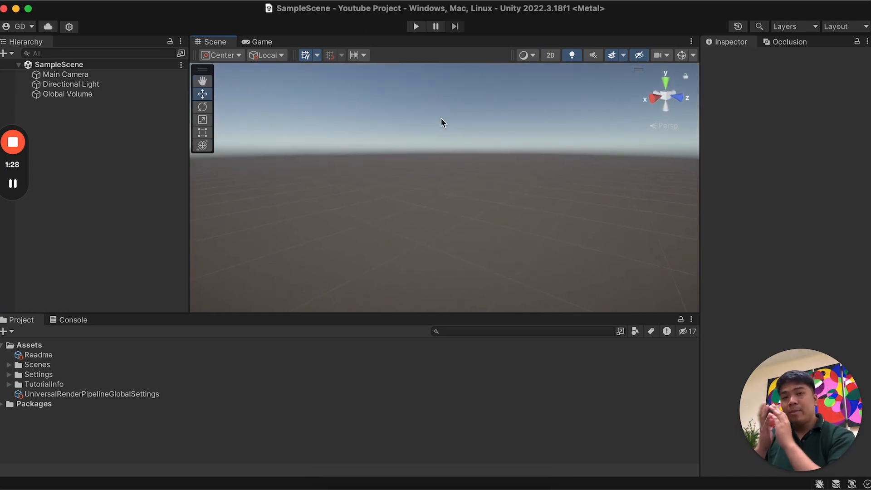
pyautogui.moveTo(445, 140)
pyautogui.mouseDown(button='right')
pyautogui.moveTo(442, 163)
pyautogui.moveTo(456, 137)
pyautogui.mouseUp(button='right')
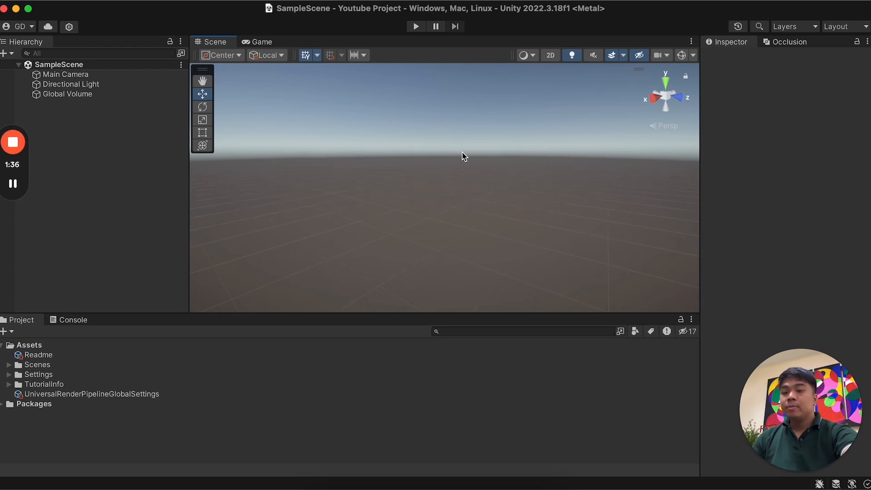
pyautogui.moveTo(524, 176); pyautogui.dragTo(503, 194, button='right')
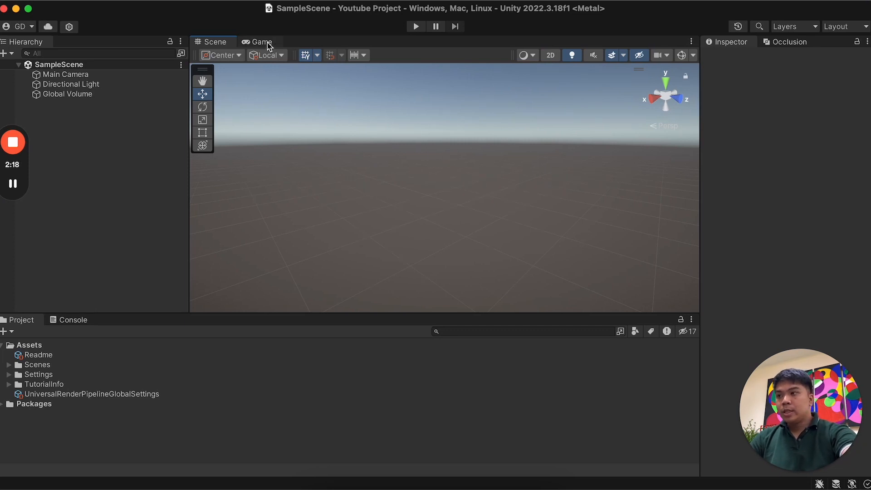
pyautogui.click(253, 43)
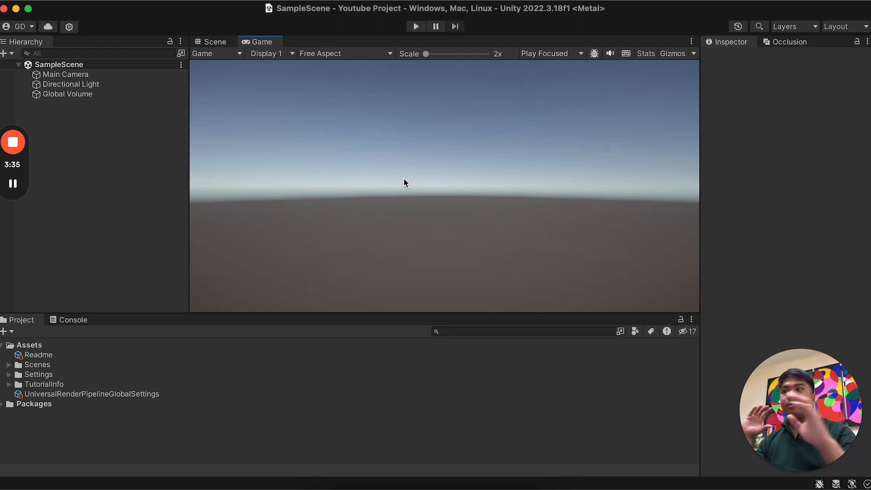
pyautogui.click(231, 46)
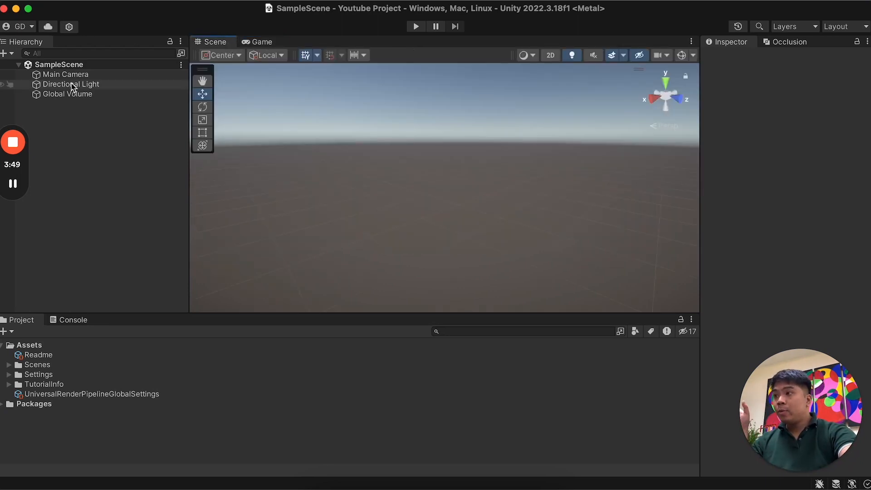
pyautogui.moveTo(20, 177)
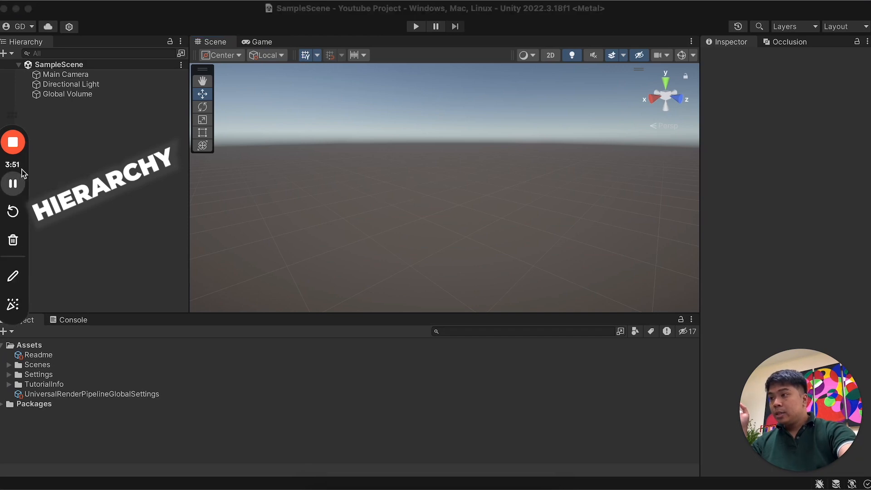
pyautogui.moveTo(23, 122); pyautogui.dragTo(867, 200)
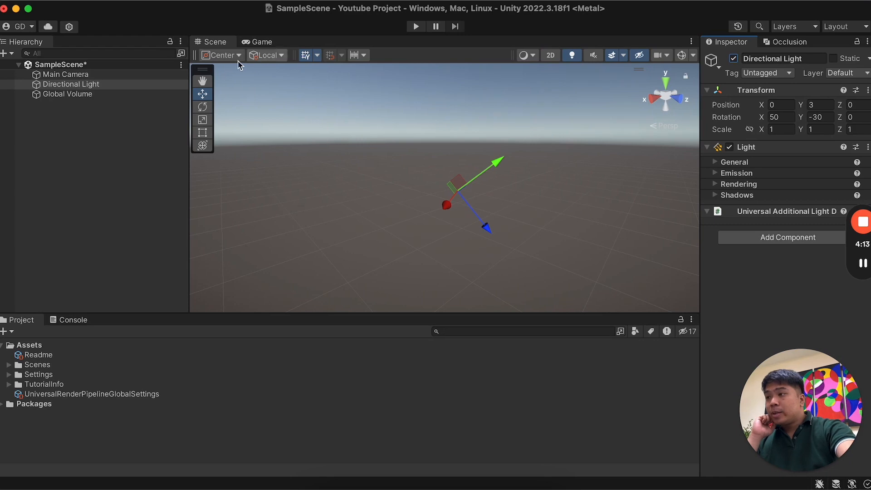
# - Review the Hierarchy objects, collapse and re-expand the project's Assets folder, and look at the Console
pyautogui.click(170, 75)
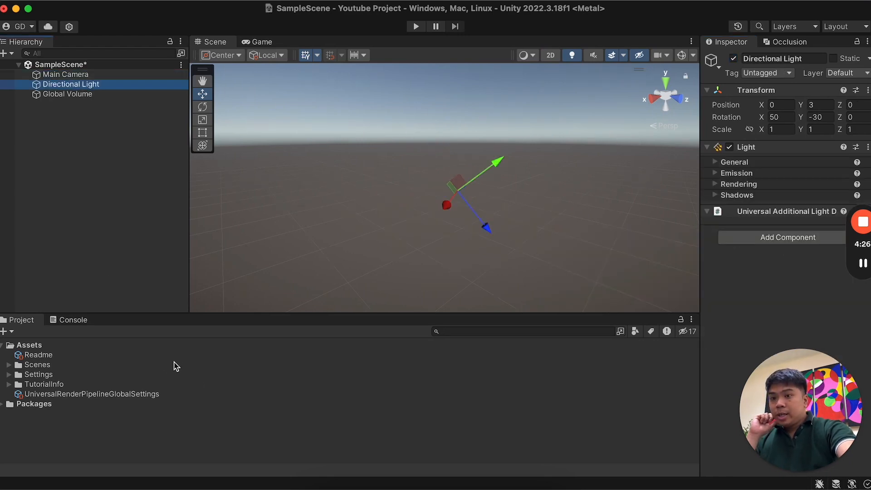
pyautogui.click(3, 346)
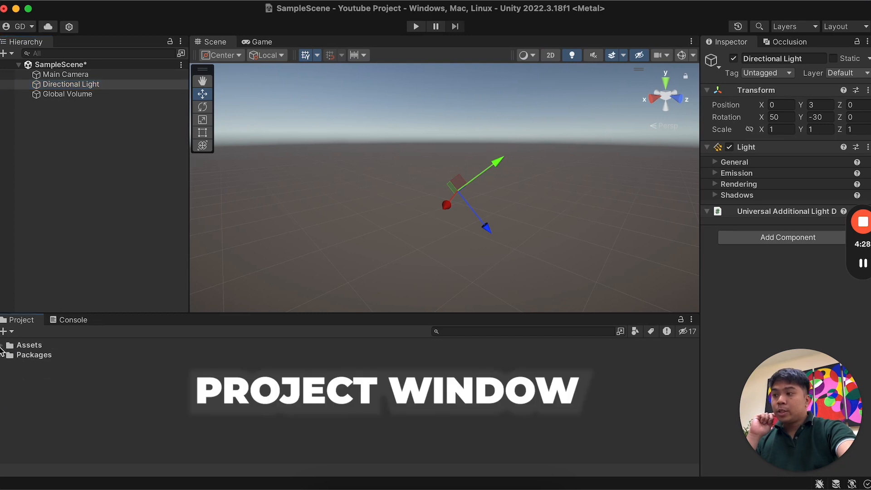
pyautogui.click(2, 346)
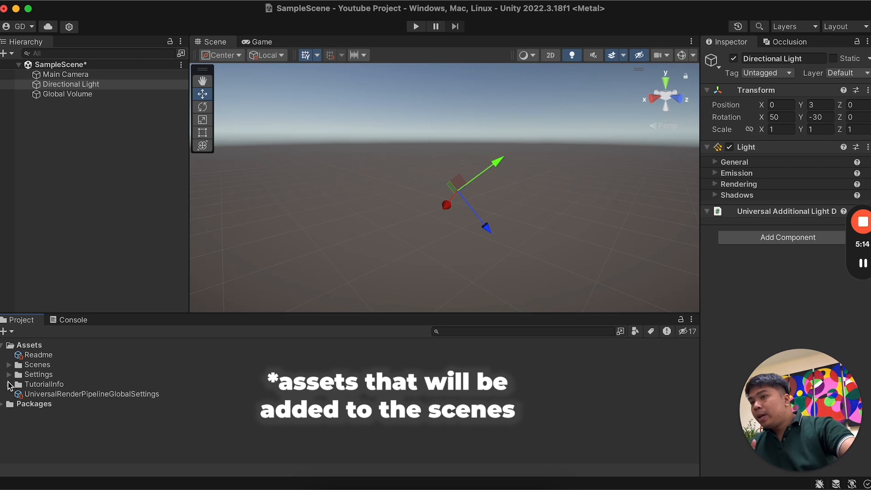
pyautogui.click(68, 320)
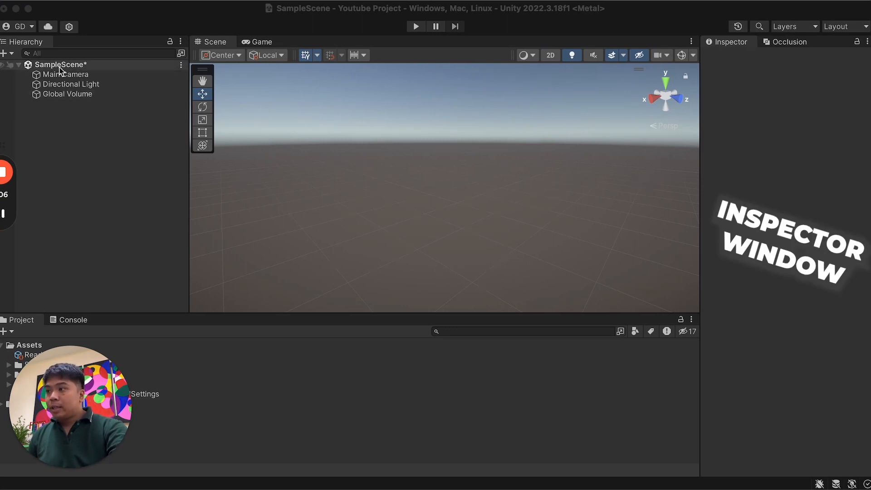
# - Inspect the Main Camera's components and the list of components that can be added, without adding any
pyautogui.click(113, 78)
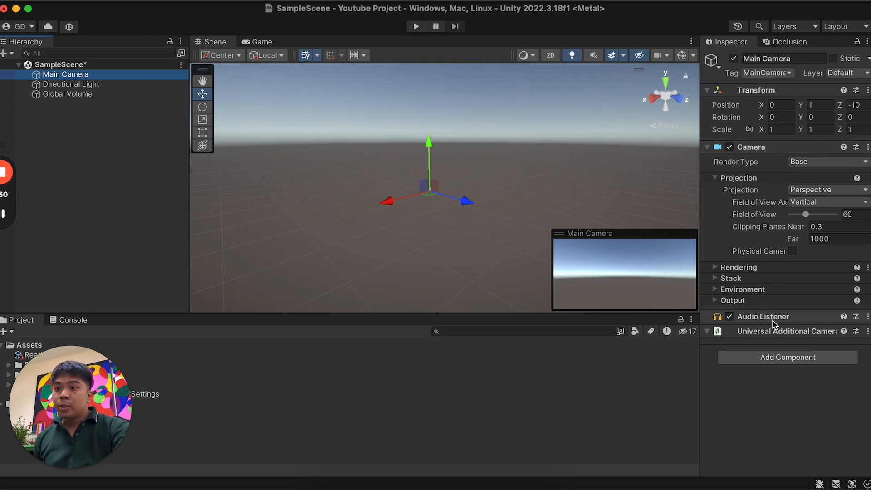
pyautogui.click(767, 360)
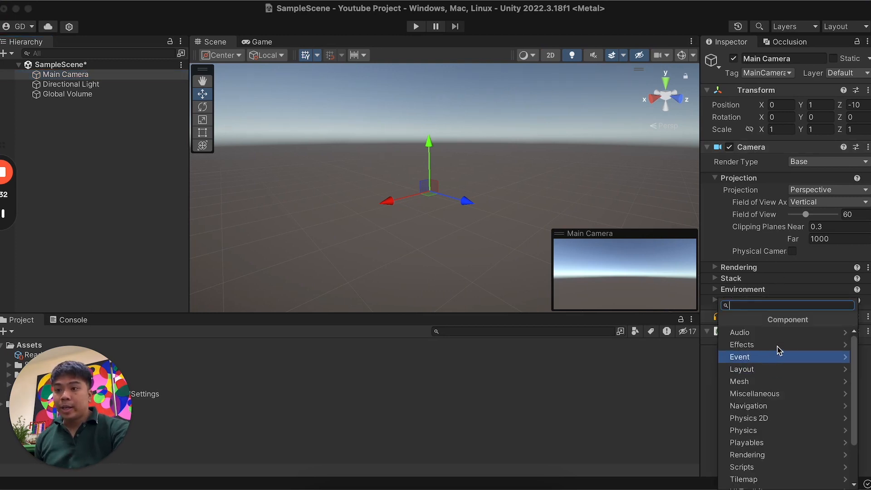
pyautogui.click(690, 360)
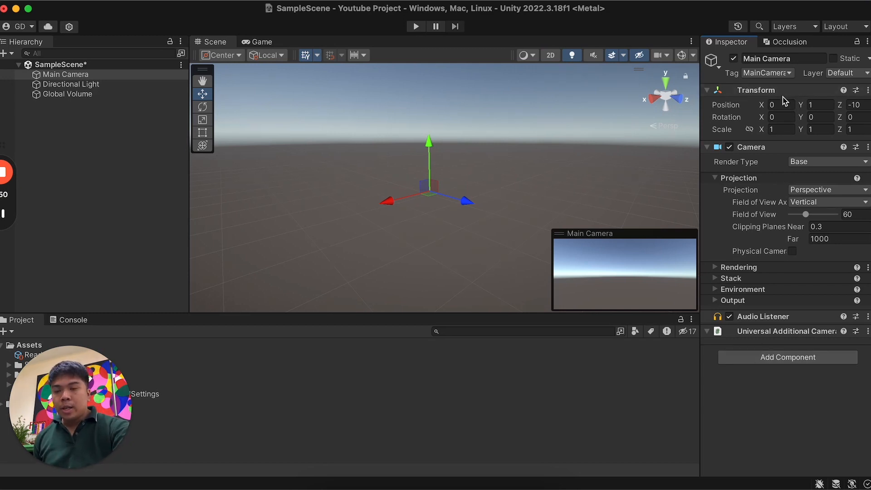
# - Try shifting the Main Camera's X position and undo it, and try altering its Z rotation before setting it back to 0
pyautogui.moveTo(762, 105); pyautogui.dragTo(634, 136)
pyautogui.press('super+z')
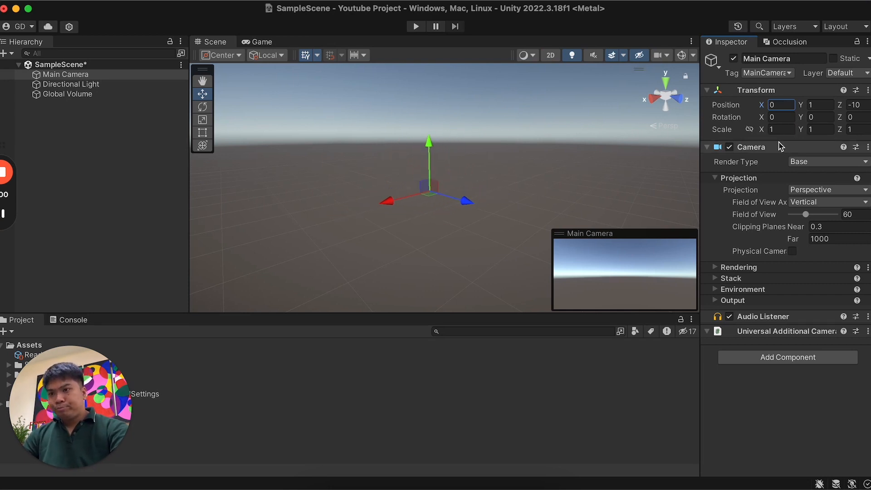
pyautogui.moveTo(845, 122); pyautogui.dragTo(499, 113)
pyautogui.write('0')
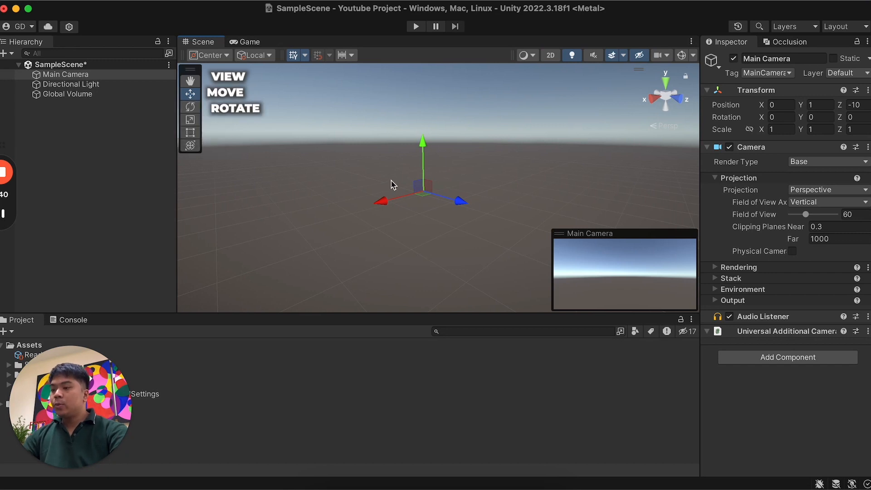
# - Try out the View, Move and Rotate tools on the Main Camera in the Scene view, ending with the Move tool
pyautogui.moveTo(411, 167); pyautogui.dragTo(540, 167, button='right')
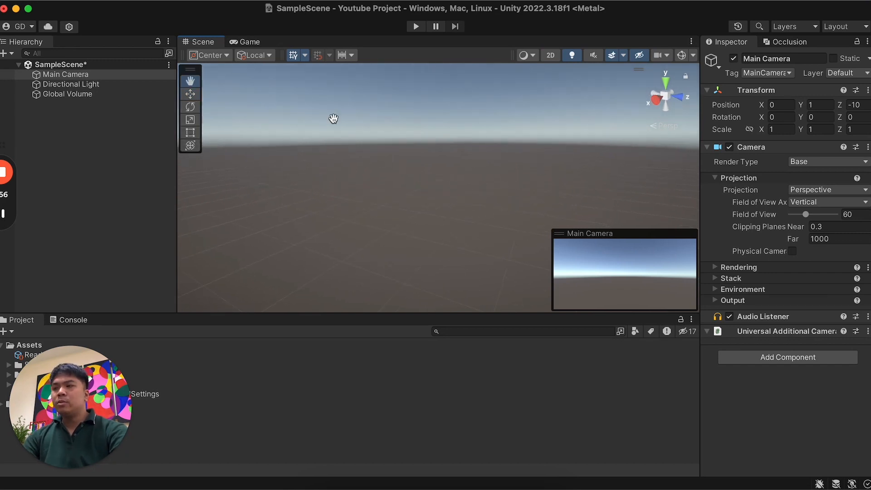
pyautogui.click(191, 94)
pyautogui.press('e')
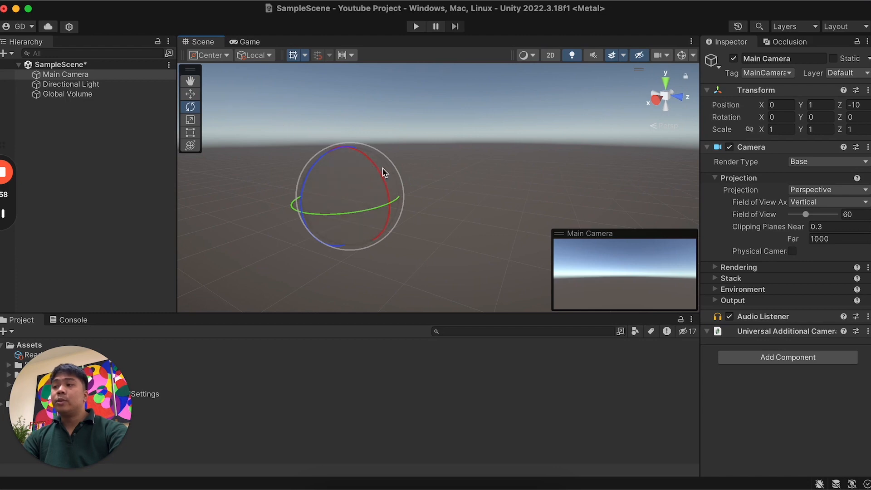
pyautogui.press('q')
pyautogui.press('w')
pyautogui.press('e')
pyautogui.press('q')
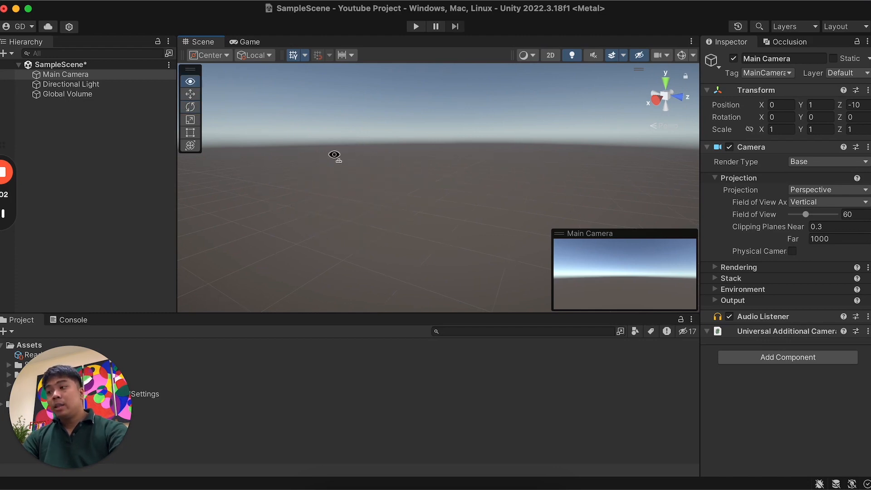
pyautogui.press('w')
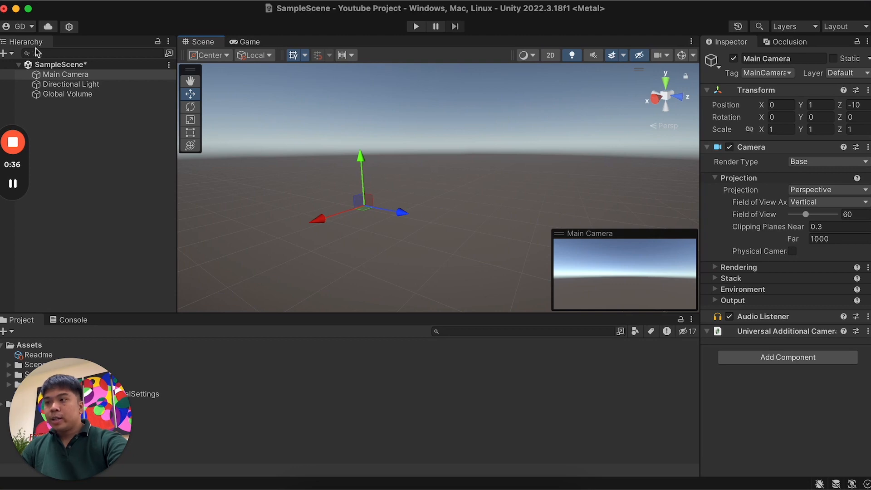
# - Dock the Hierarchy between the Scene view and the Inspector, and dock the Game view alongside the Project and Console windows
pyautogui.moveTo(16, 44); pyautogui.dragTo(729, 162)
pyautogui.moveTo(701, 204); pyautogui.dragTo(664, 215)
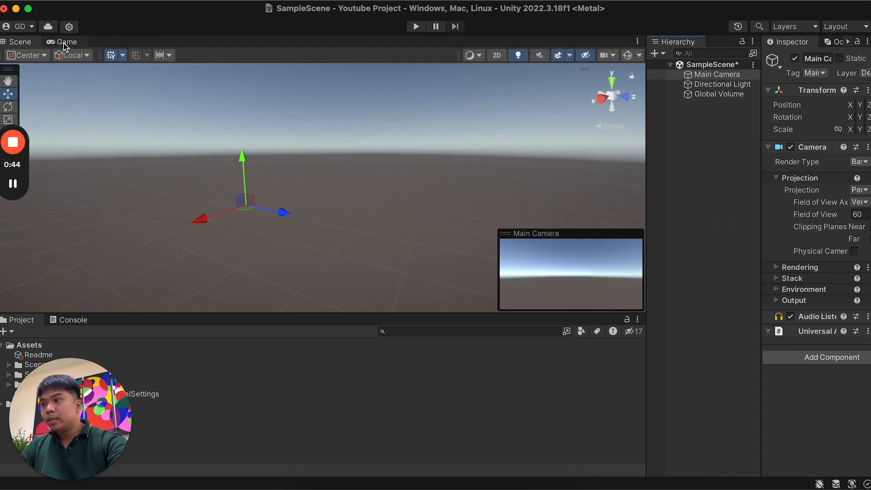
pyautogui.moveTo(63, 42); pyautogui.dragTo(91, 323)
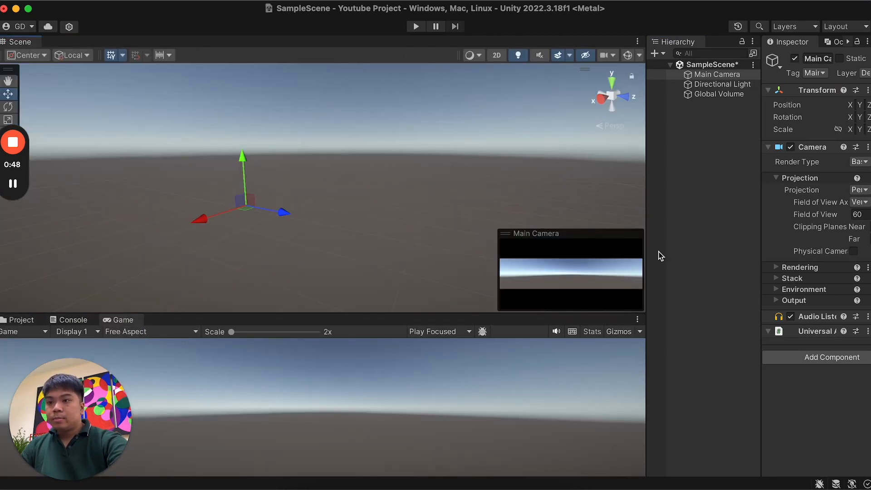
# - Resize the docked windows so that the Hierarchy and the Inspector are wider and the Scene and Game views narrower
pyautogui.moveTo(645, 144); pyautogui.dragTo(602, 150)
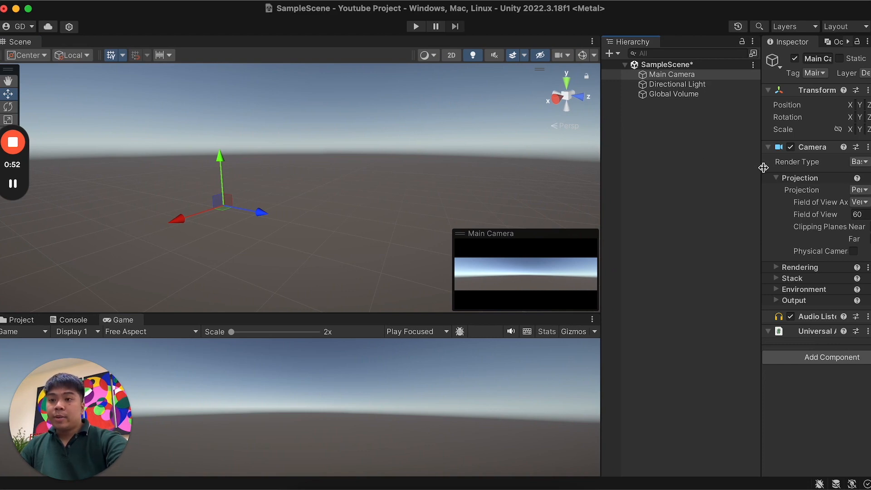
pyautogui.moveTo(762, 169); pyautogui.dragTo(733, 176)
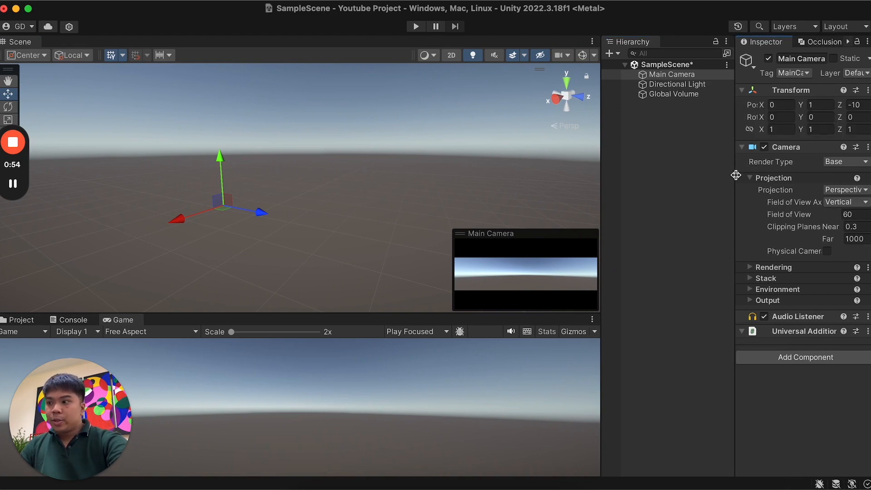
pyautogui.moveTo(603, 221); pyautogui.dragTo(594, 211)
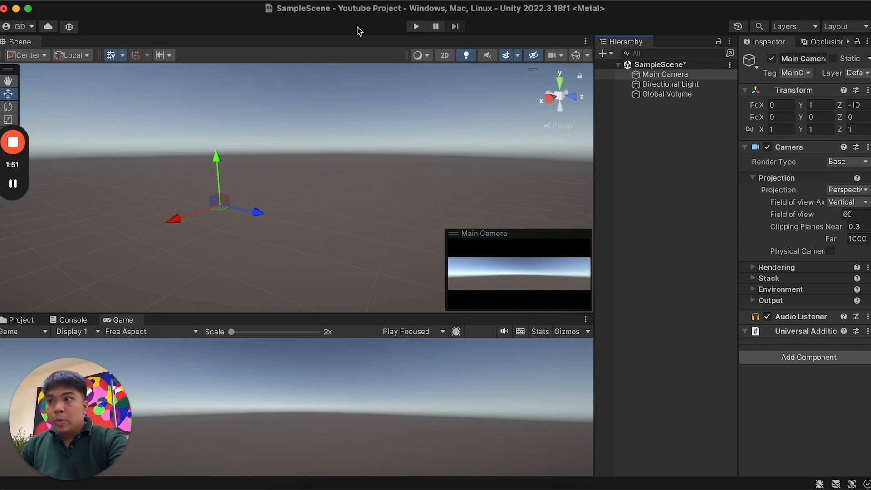
# - Open the Package Manager and enlarge its window to fill the screen
pyautogui.click(347, 5)
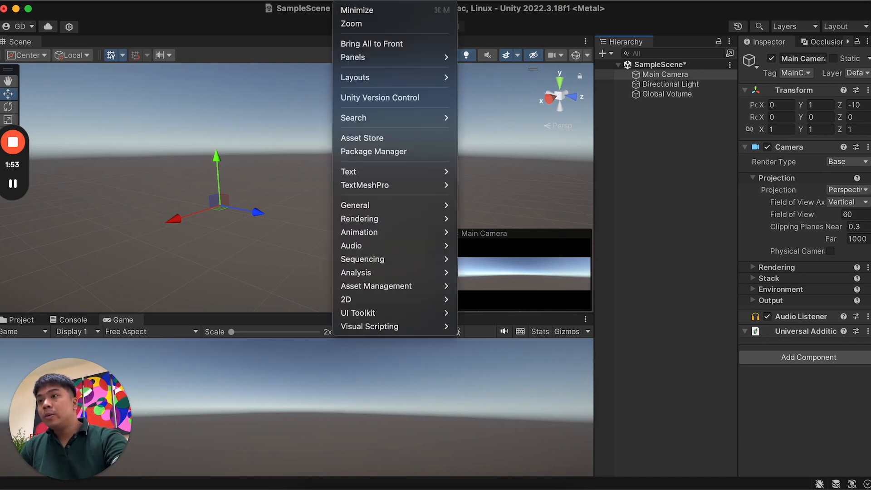
pyautogui.click(396, 152)
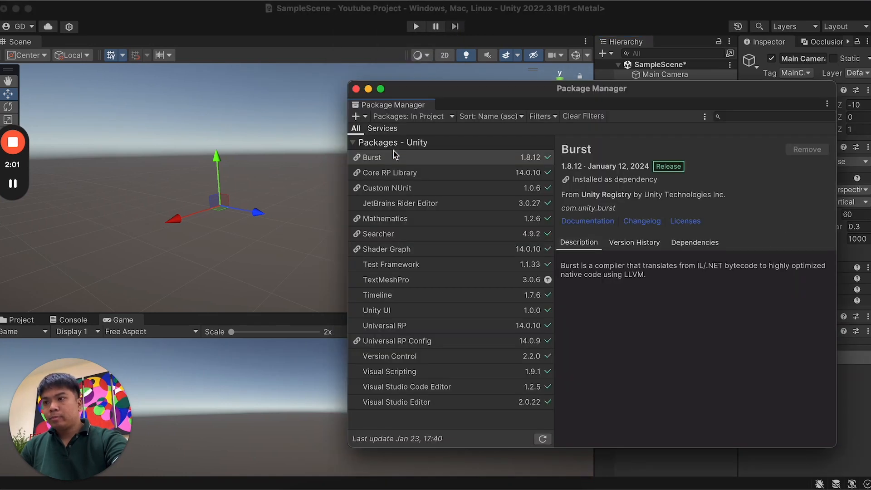
pyautogui.moveTo(595, 88); pyautogui.dragTo(521, 89)
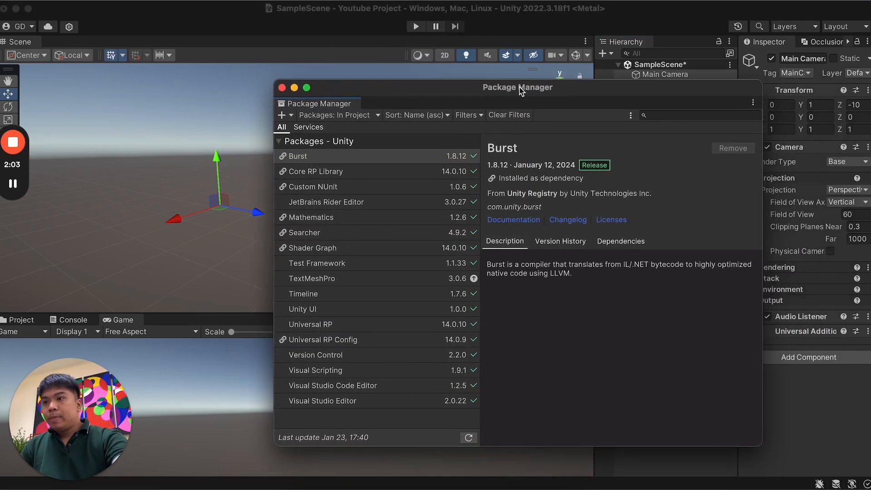
pyautogui.doubleClick(521, 89)
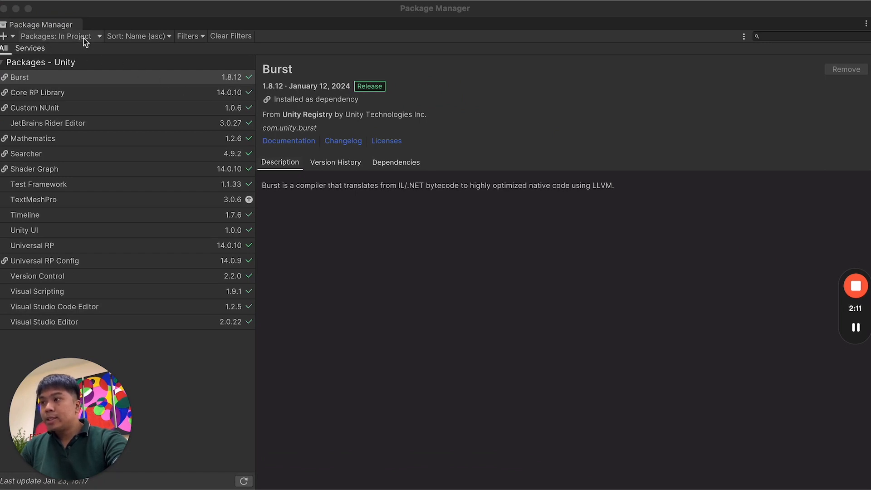
# - Switch the Package Manager to the Unity Registry packages and browse through the whole list
pyautogui.click(98, 37)
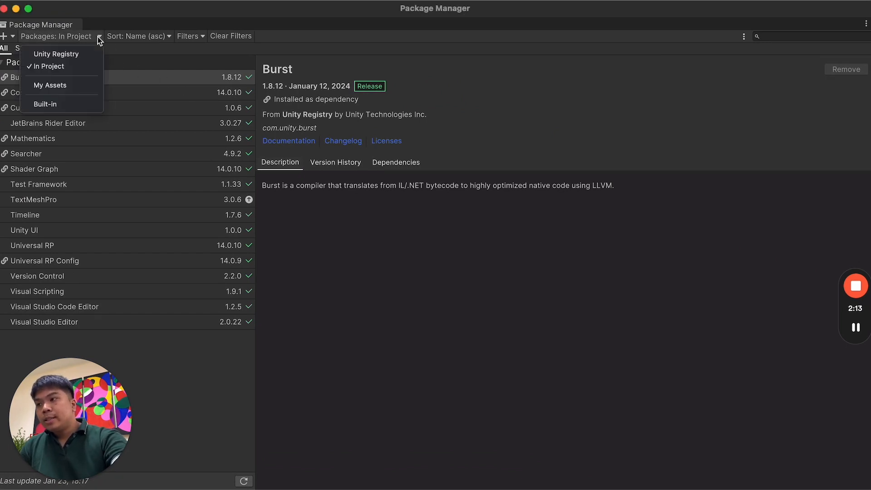
pyautogui.click(83, 58)
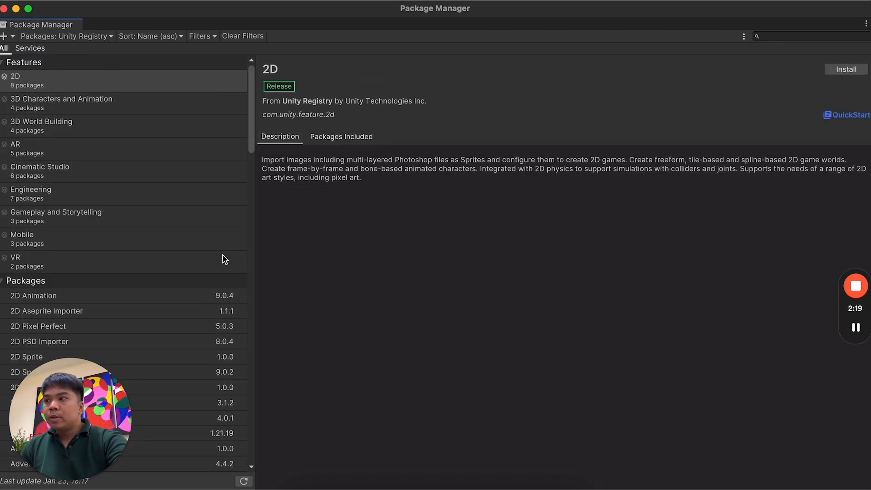
pyautogui.moveTo(81, 396); pyautogui.dragTo(788, 378)
pyautogui.scroll(-15, 184, 327)
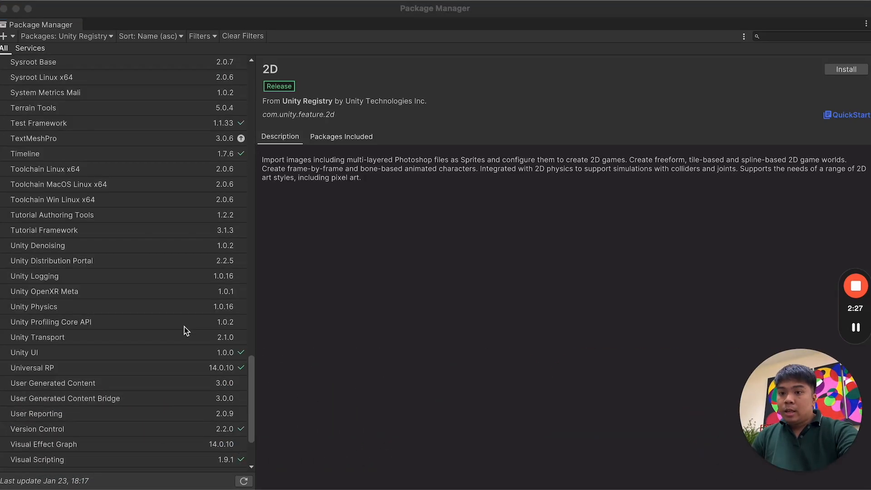
pyautogui.scroll(20, 185, 327)
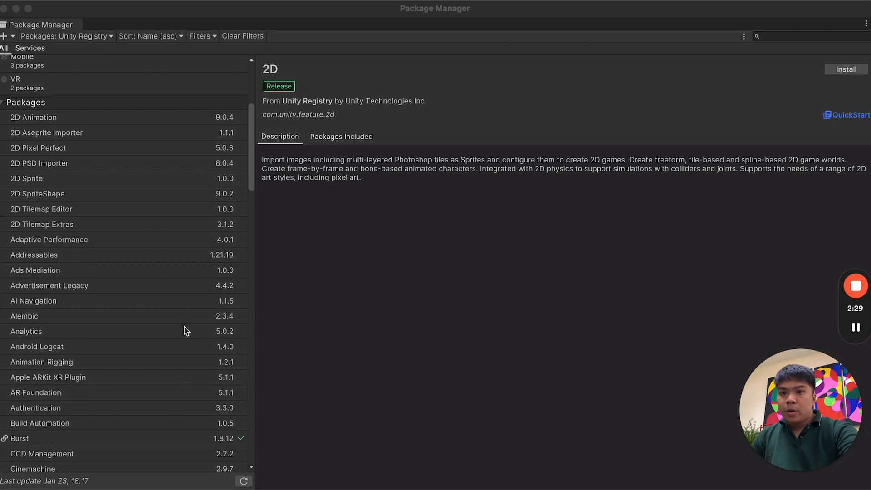
pyautogui.scroll(-20, 184, 327)
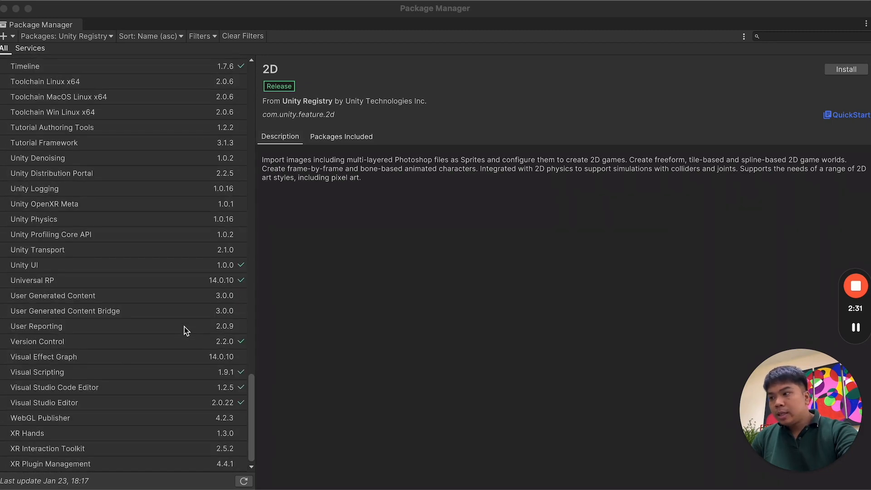
# - Review the details of the XR Interaction Toolkit, XR Plugin Management, XR Hands, OpenXR Plugin and Oculus XR Plugin packages
pyautogui.click(214, 449)
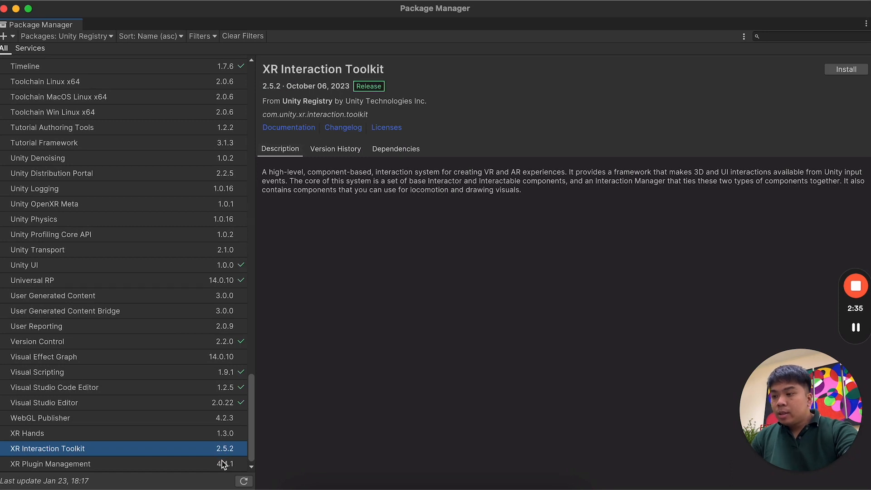
pyautogui.click(223, 463)
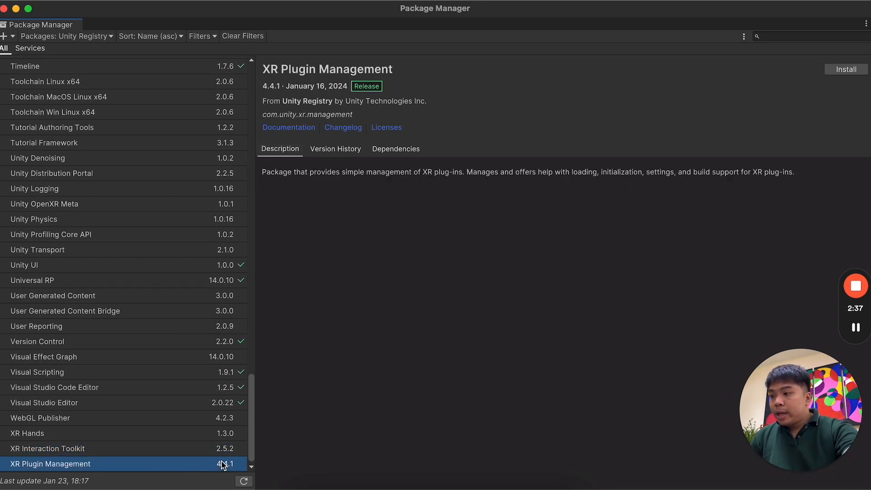
pyautogui.click(229, 438)
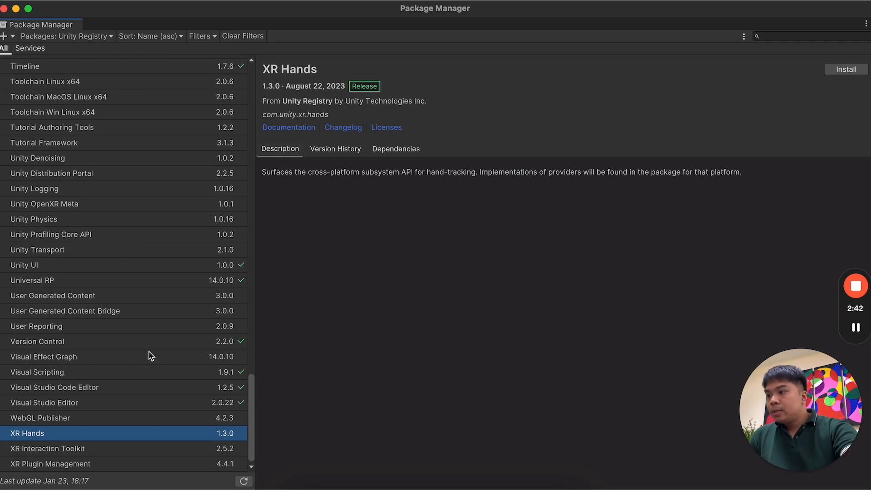
pyautogui.scroll(15, 192, 365)
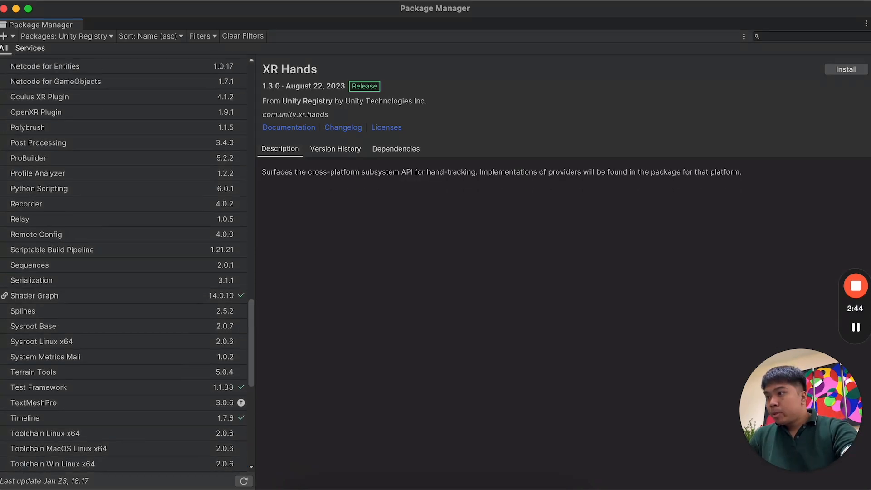
pyautogui.scroll(7, 188, 359)
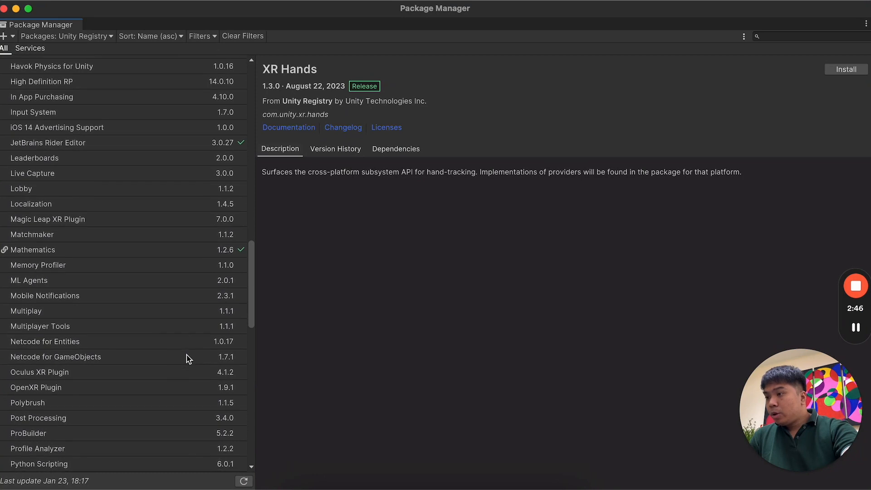
pyautogui.click(97, 389)
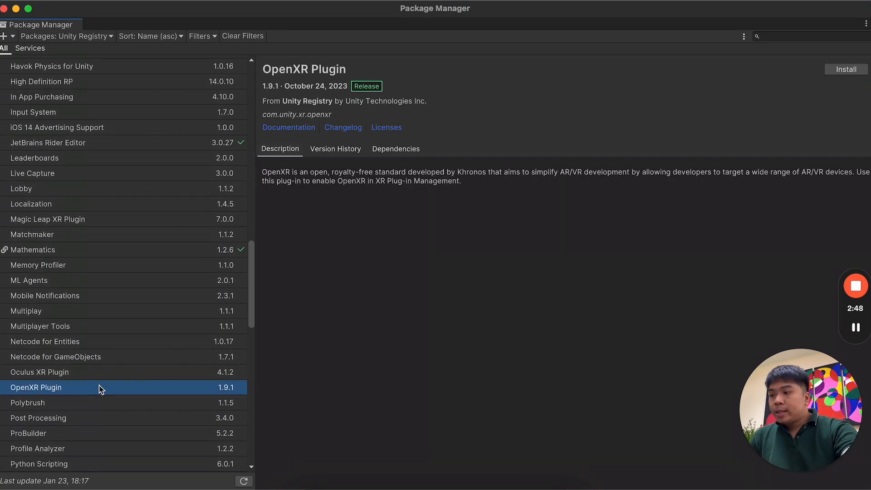
pyautogui.click(110, 376)
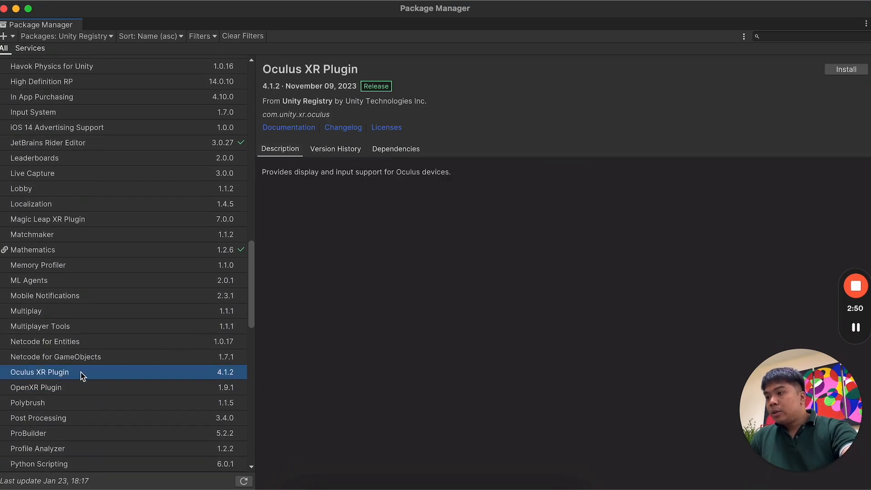
pyautogui.scroll(-15, 120, 379)
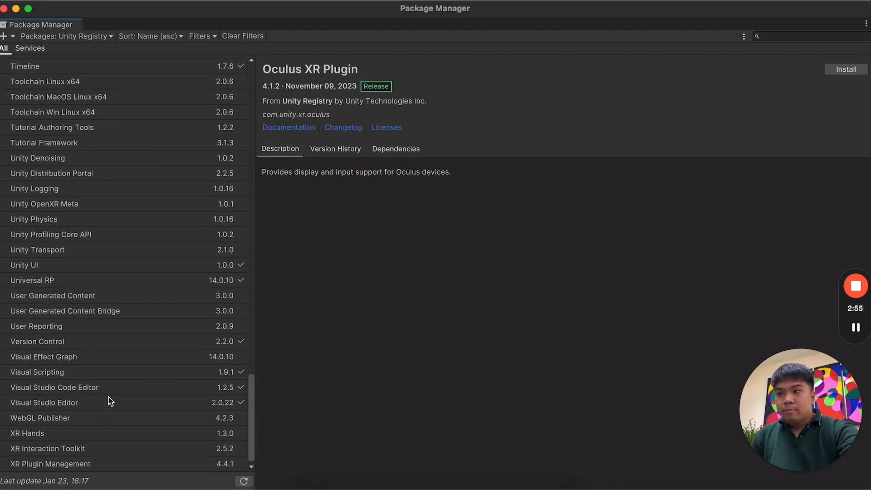
pyautogui.click(136, 449)
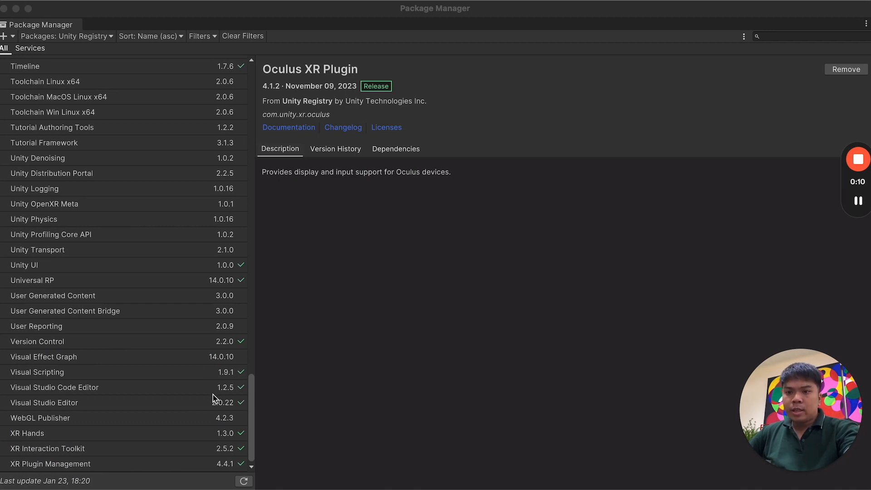
# - Check the installation status of XR Hands, XR Interaction Toolkit, XR Plugin Management, Oculus XR Plugin and OpenXR Plugin in the package list
pyautogui.click(222, 435)
pyautogui.click(231, 450)
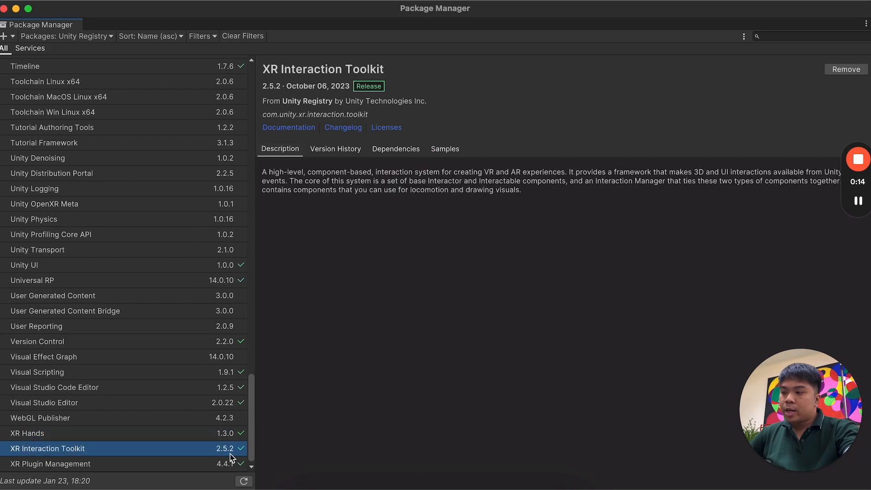
pyautogui.click(241, 464)
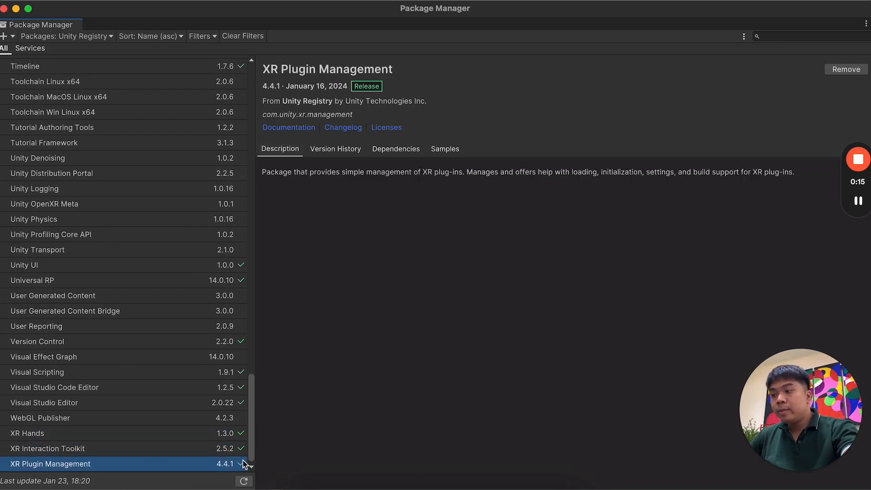
pyautogui.scroll(10, 204, 324)
pyautogui.scroll(15, 204, 325)
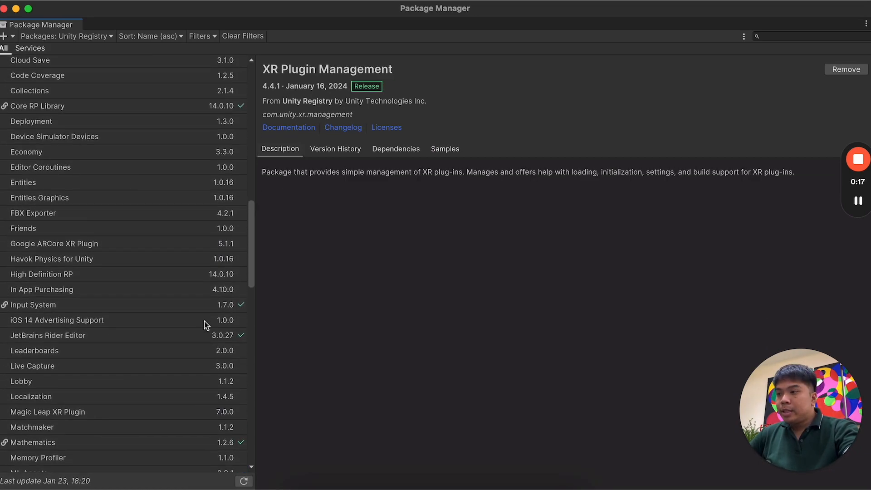
pyautogui.scroll(-15, 204, 324)
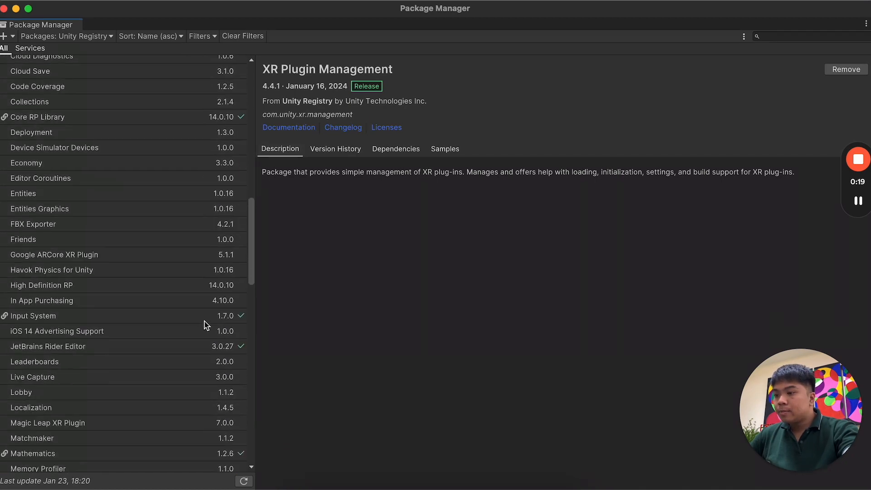
pyautogui.scroll(-2, 204, 324)
pyautogui.click(141, 351)
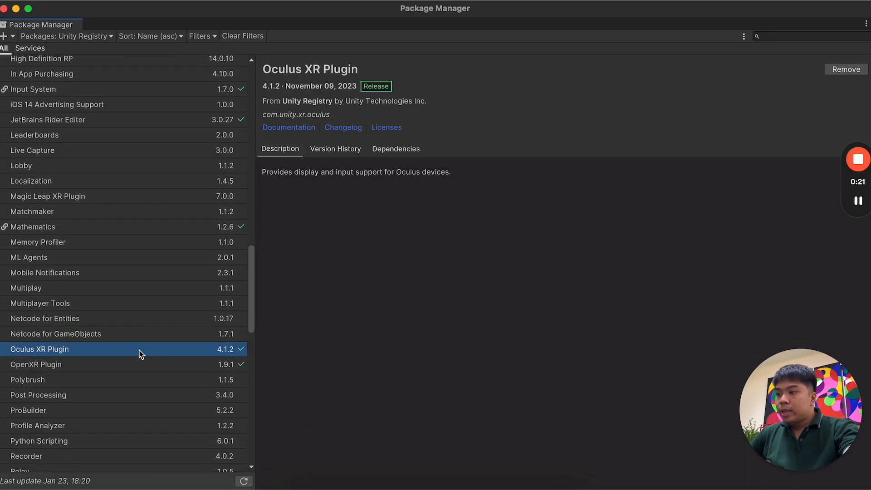
pyautogui.click(157, 366)
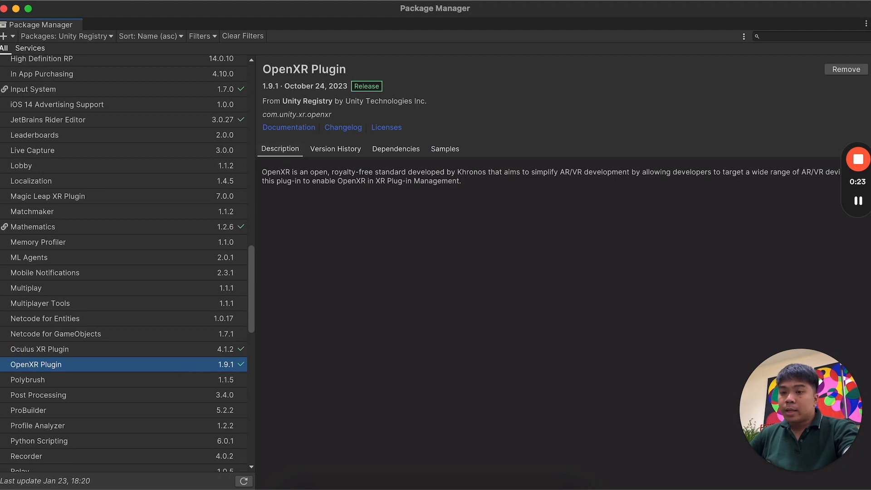
pyautogui.scroll(-10, 184, 368)
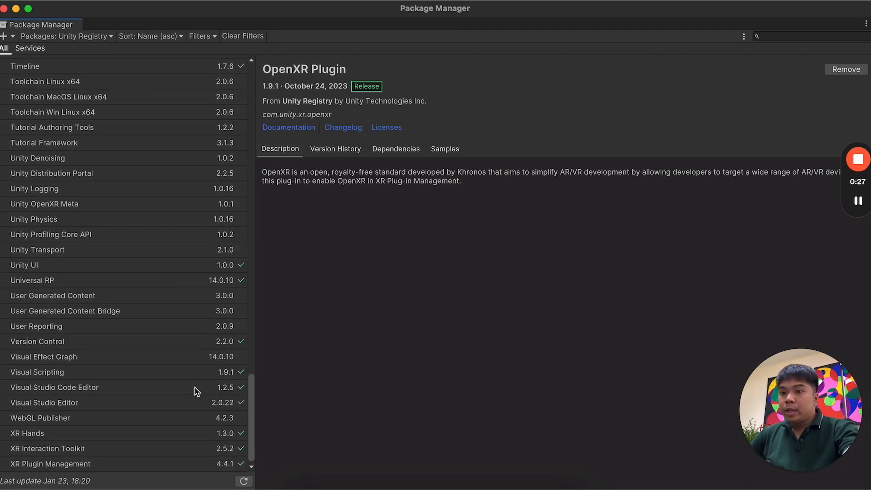
# - Import the Starter Assets sample of the XR Interaction Toolkit package into the project
pyautogui.click(164, 451)
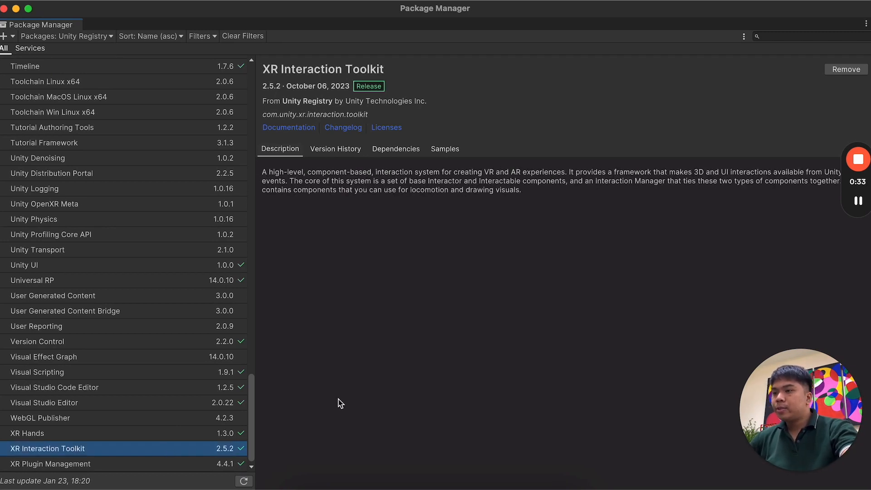
pyautogui.click(458, 154)
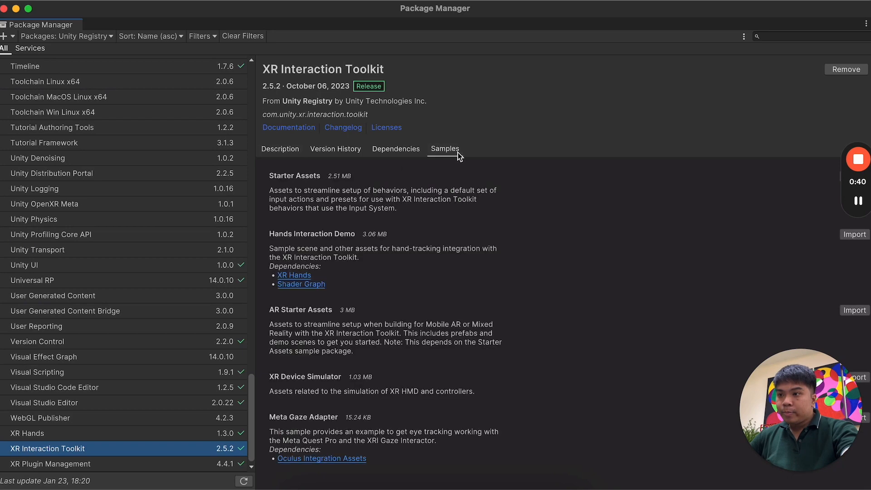
pyautogui.moveTo(857, 181); pyautogui.dragTo(411, 209)
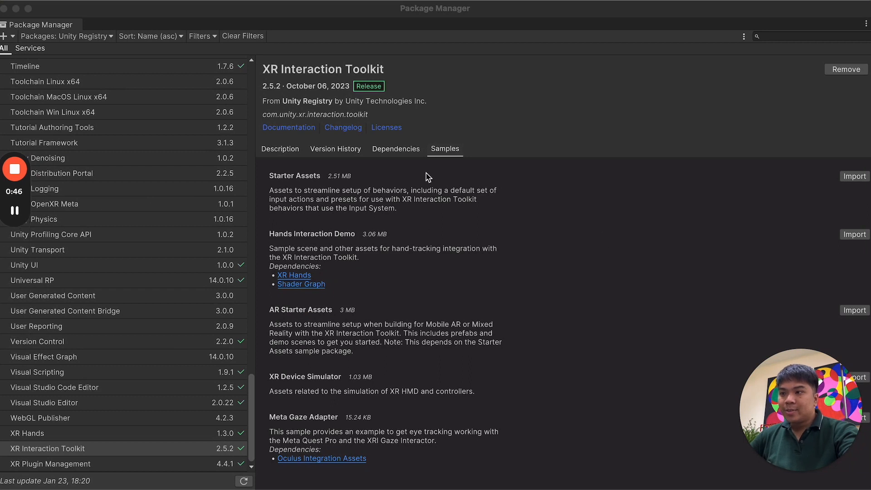
pyautogui.click(860, 177)
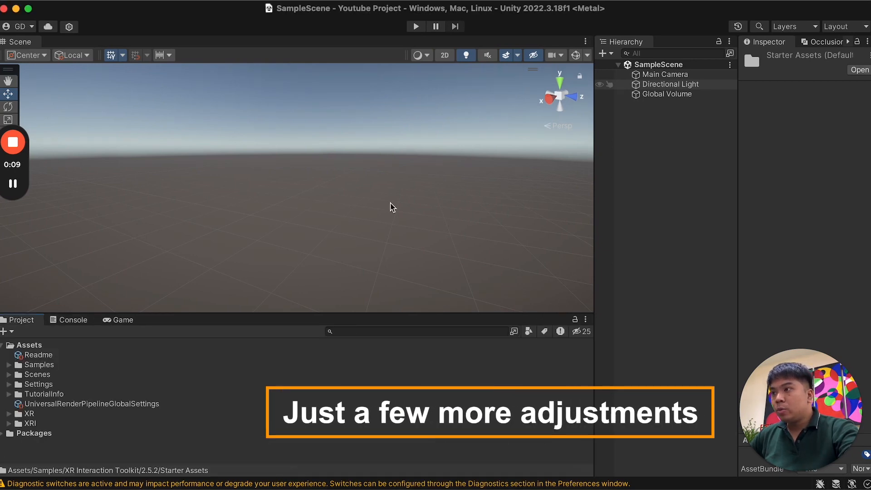
# - Open the Player section of the Project Settings and set the company name to LibrariansTambayan
pyautogui.click(101, 0)
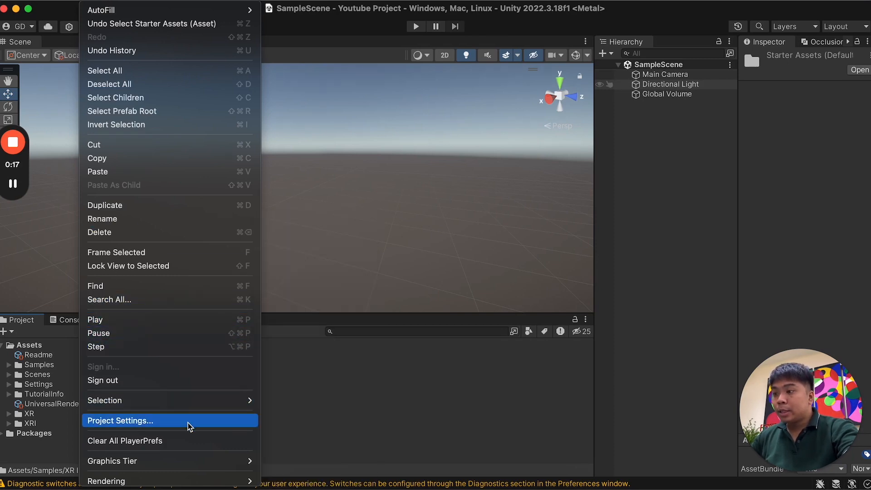
pyautogui.click(120, 421)
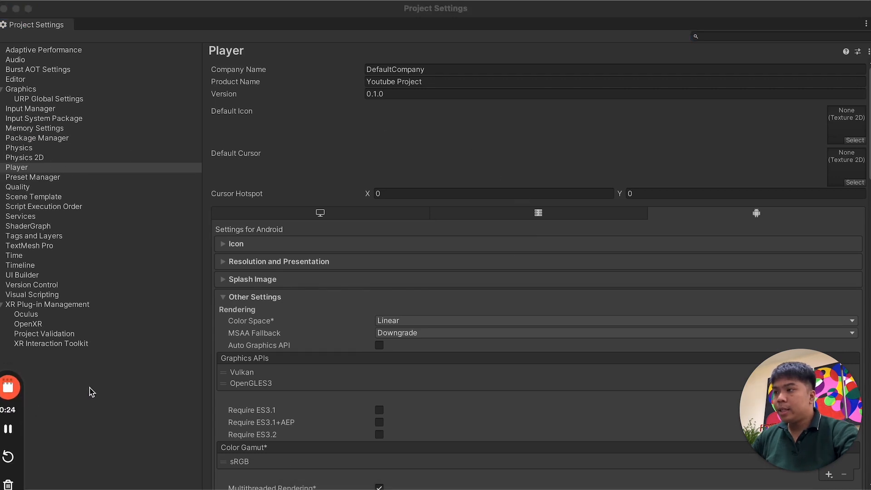
pyautogui.click(21, 171)
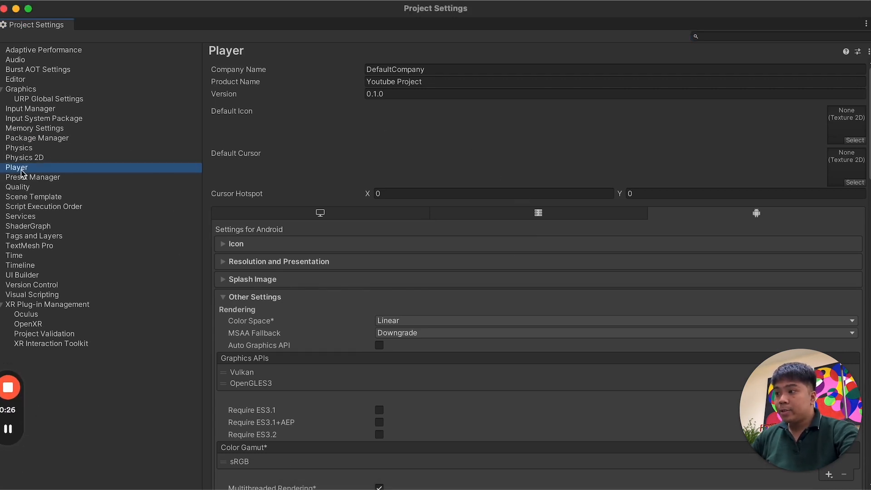
pyautogui.click(415, 68)
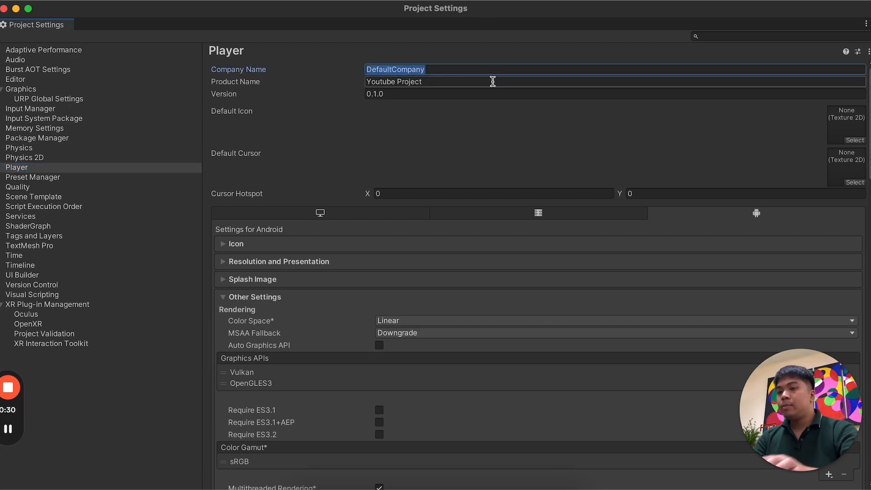
pyautogui.write('LibrariansTambayan')
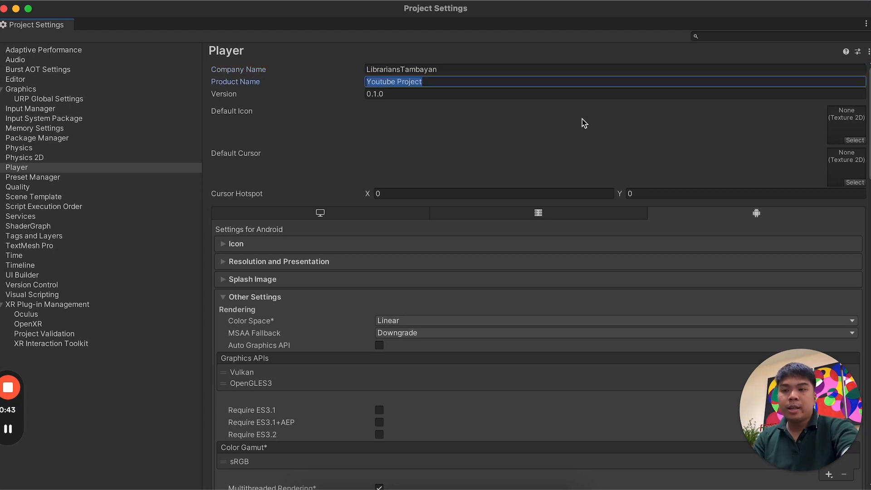
# - Set the Android package name in the Player's Identification settings to com.librarianstambayan.youtubeproject
pyautogui.scroll(-4, 576, 119)
pyautogui.scroll(-4, 576, 120)
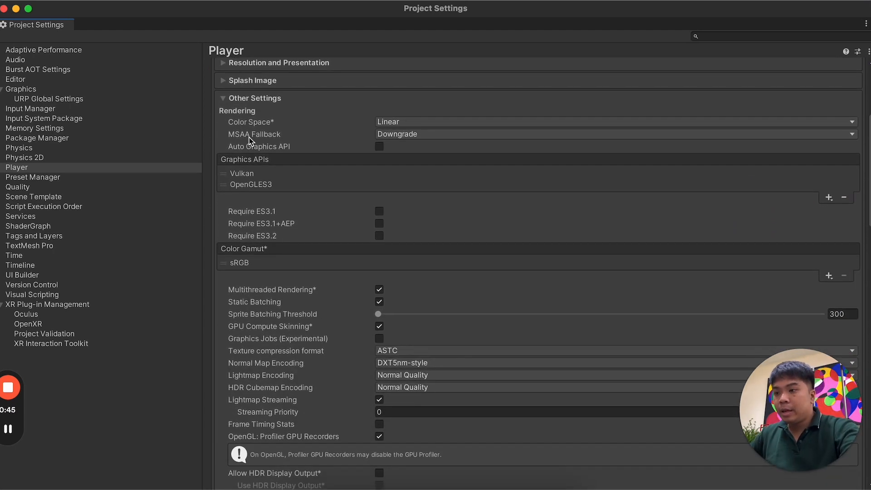
pyautogui.scroll(-2, 278, 125)
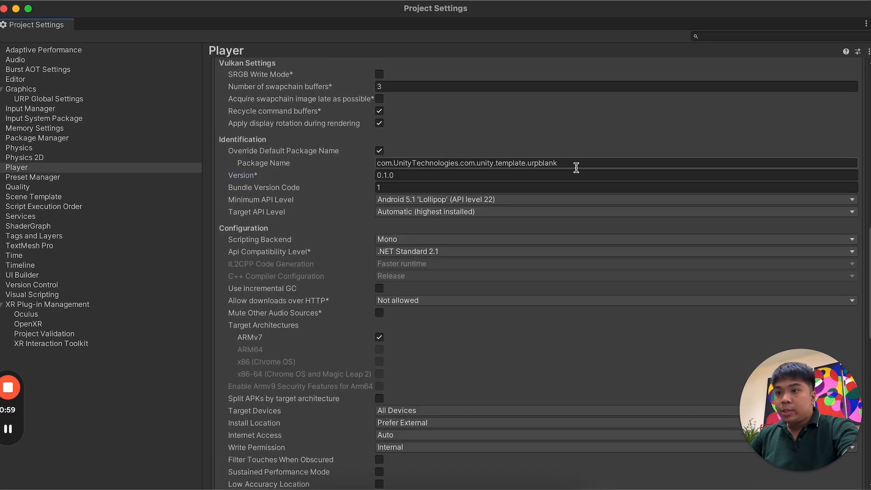
pyautogui.scroll(-1, 576, 167)
pyautogui.click(576, 167)
pyautogui.click(599, 157)
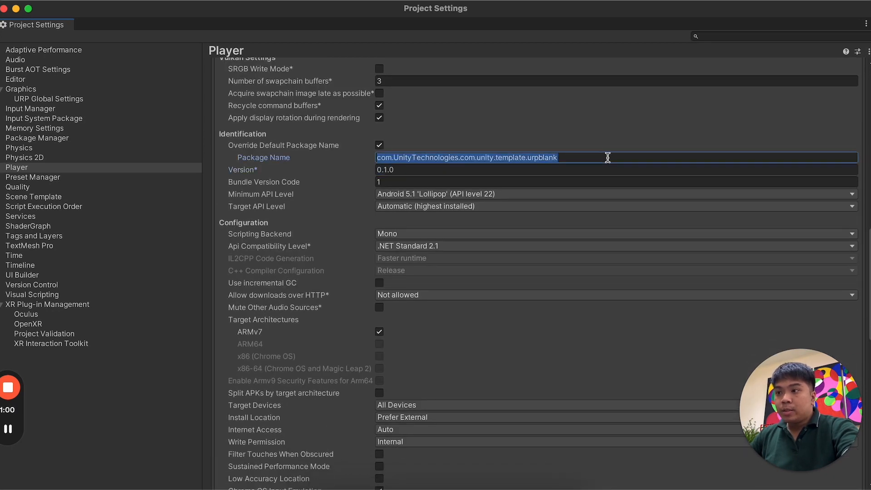
pyautogui.click(632, 159)
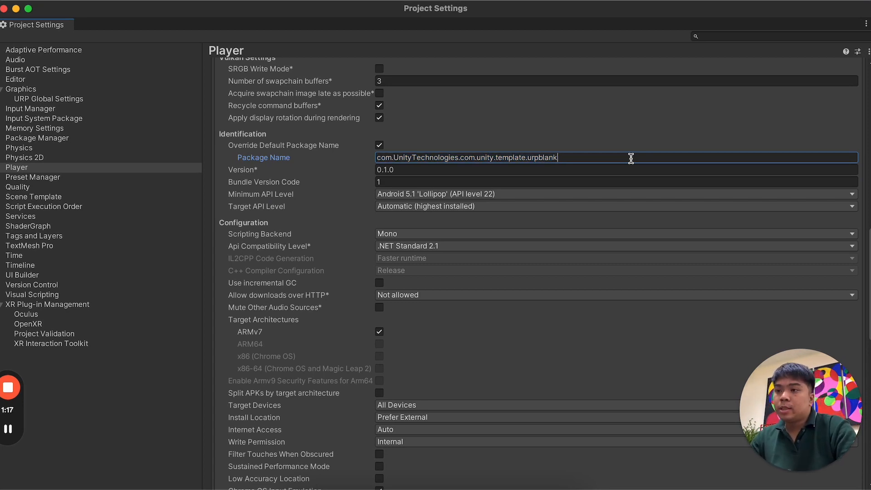
pyautogui.keyDown('shift'); pyautogui.click(394, 159); pyautogui.keyUp('shift')
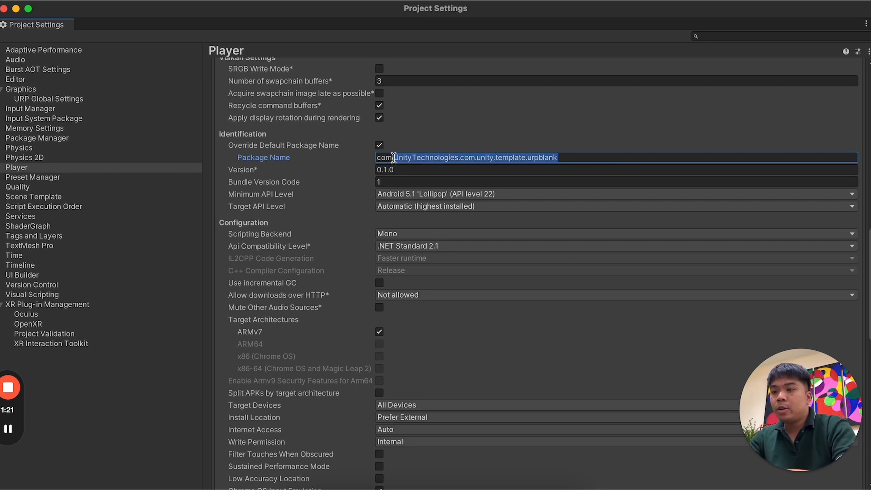
pyautogui.write('librarianstambayan.')
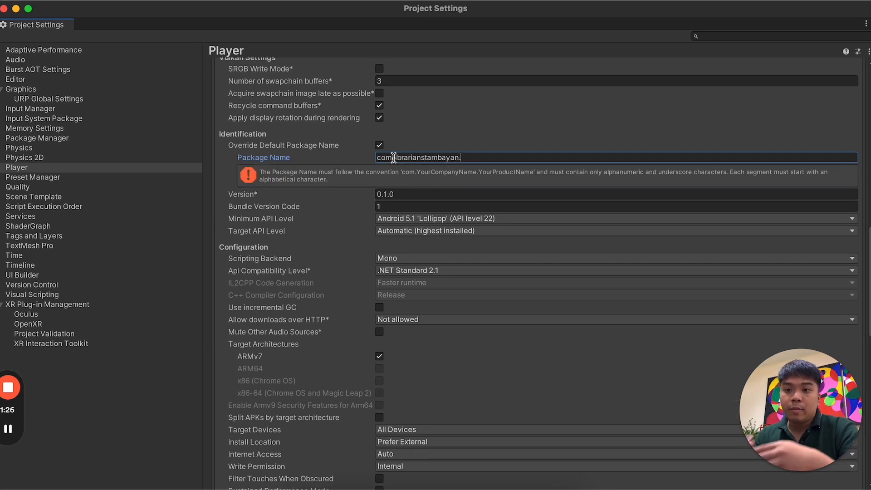
pyautogui.write('youtubeproject')
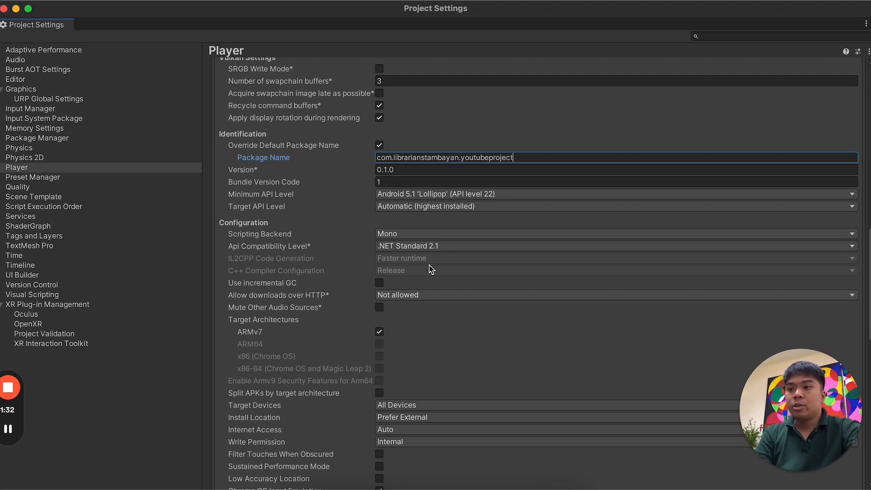
# - Set the Android minimum API level to Android 10.0 (API level 29) and the scripting backend to IL2CPP
pyautogui.click(457, 195)
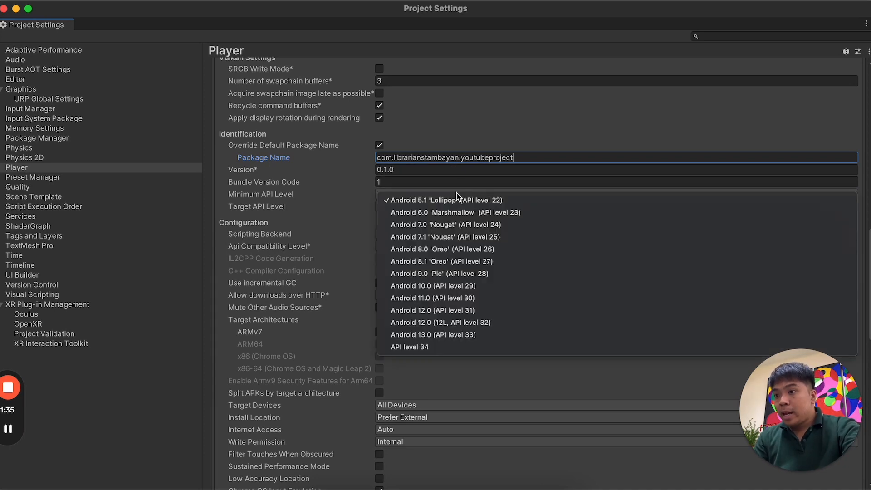
pyautogui.click(498, 287)
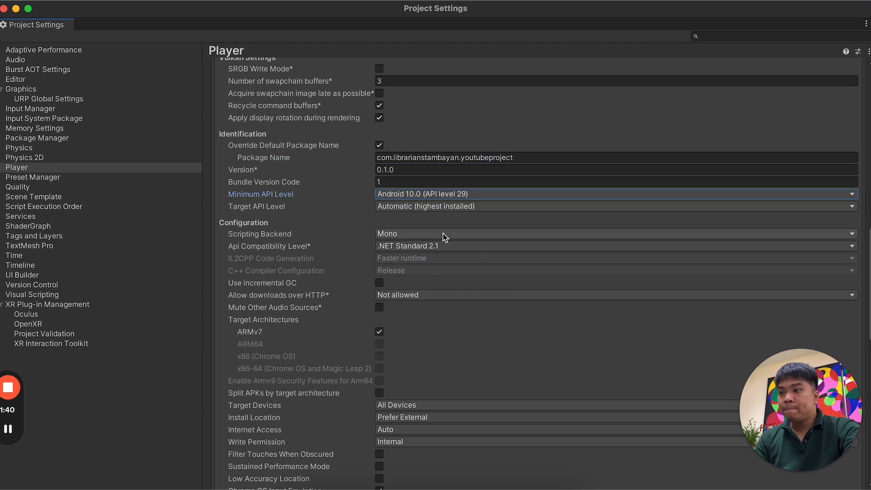
pyautogui.scroll(-1, 293, 227)
pyautogui.click(282, 227)
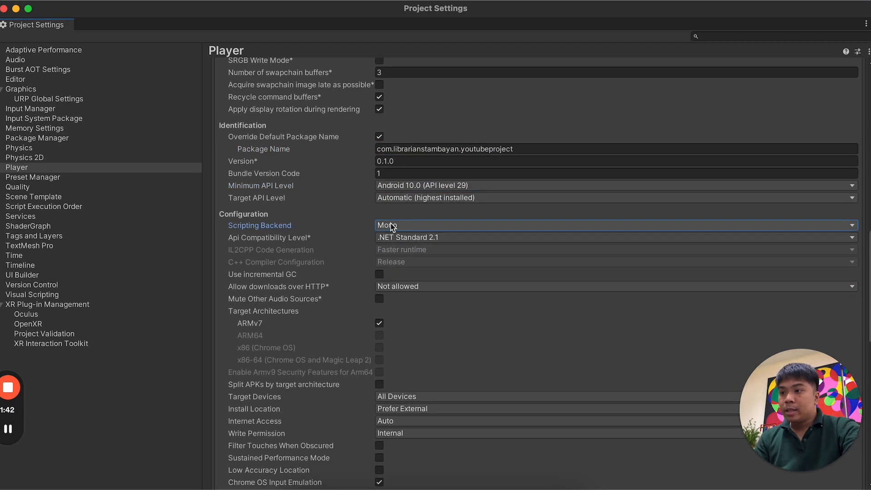
pyautogui.click(381, 226)
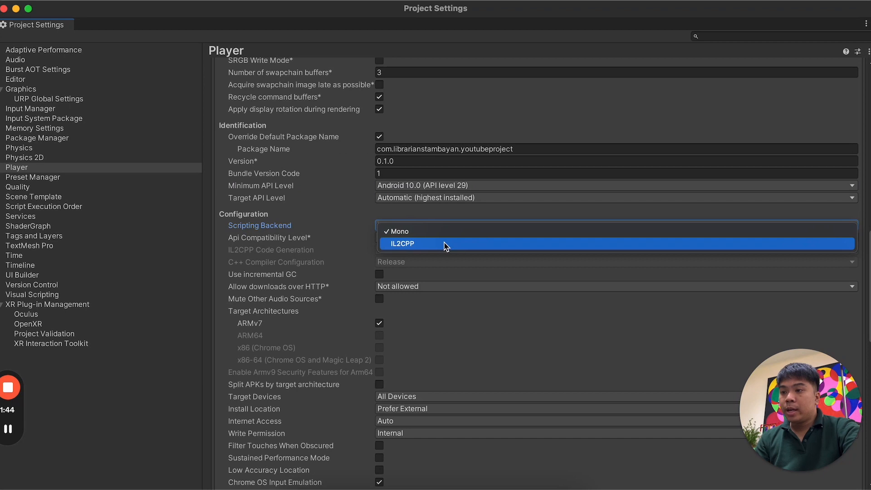
pyautogui.click(446, 244)
# - Change the target architecture from ARMv7 to ARM64 in the Player's Configuration settings
pyautogui.scroll(-5, 384, 238)
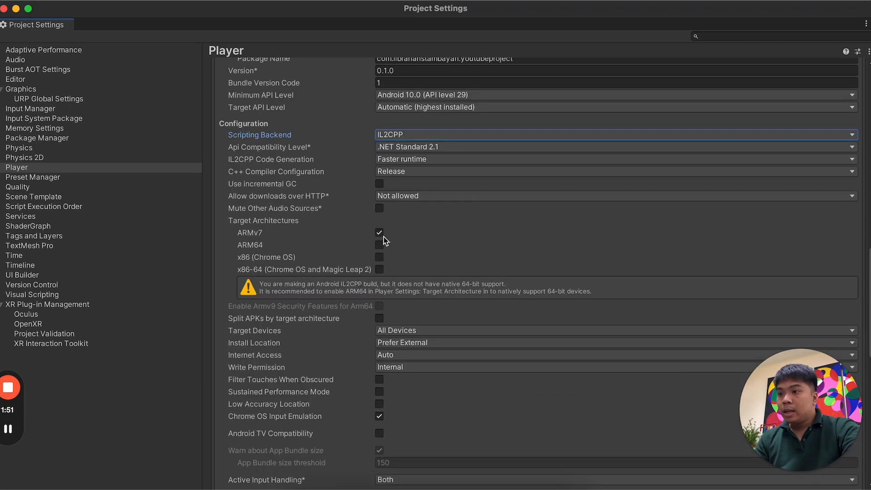
pyautogui.click(379, 234)
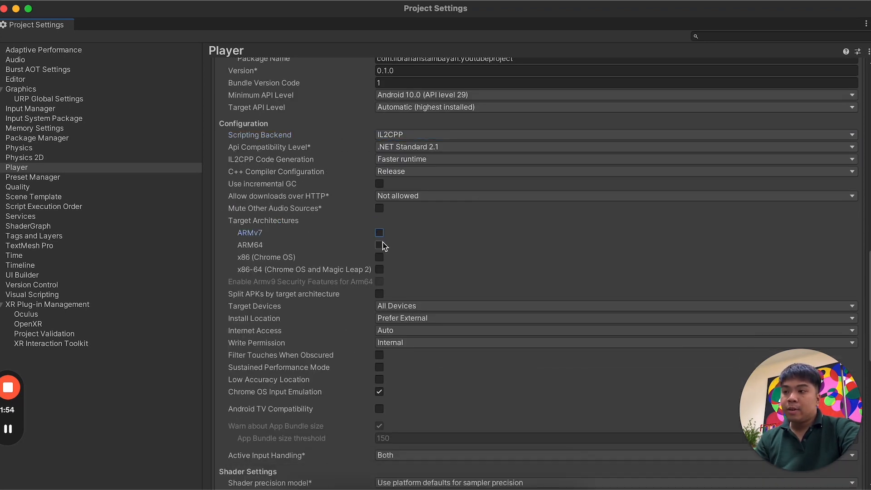
pyautogui.click(379, 246)
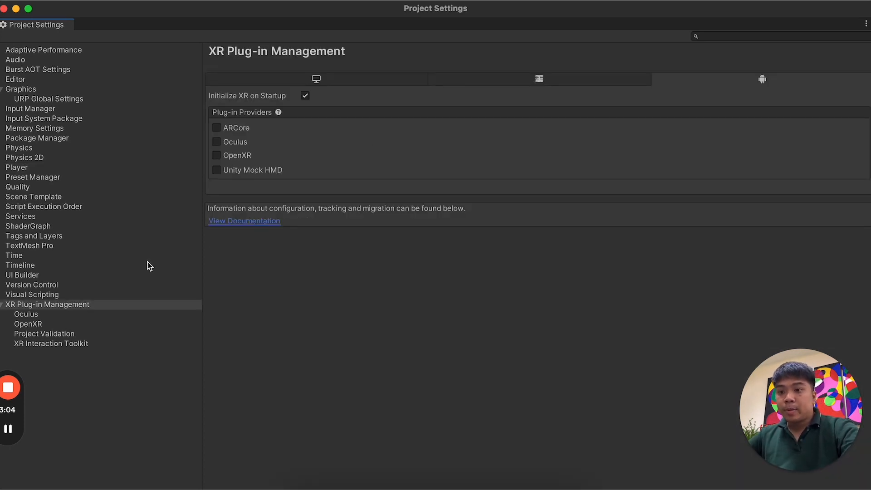
# - Enable OpenXR as the Android plug-in provider in XR Plug-in Management
pyautogui.click(60, 306)
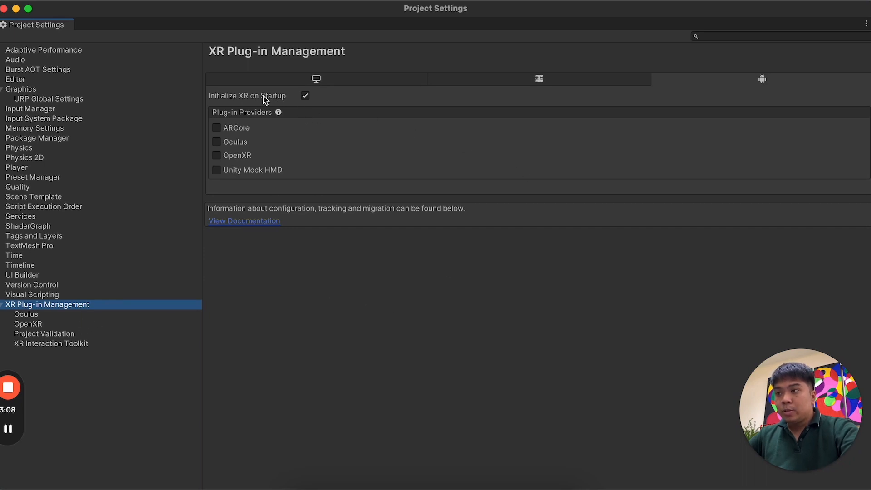
pyautogui.moveTo(220, 99)
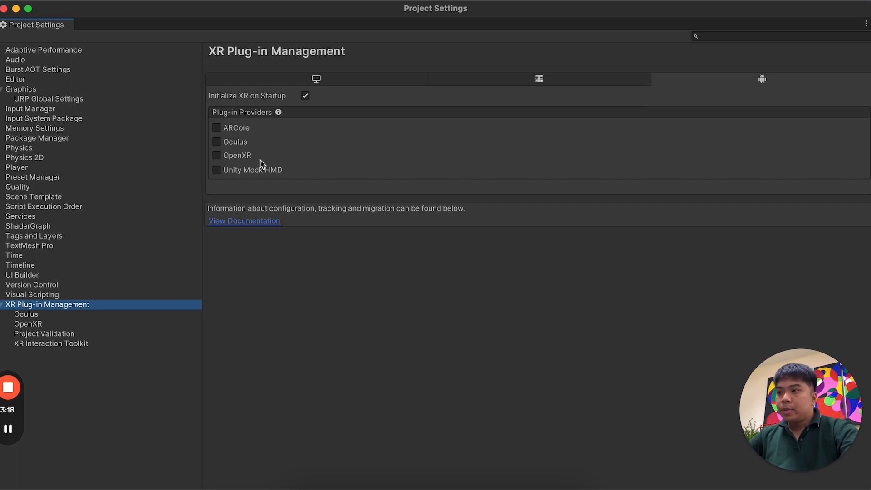
pyautogui.click(218, 157)
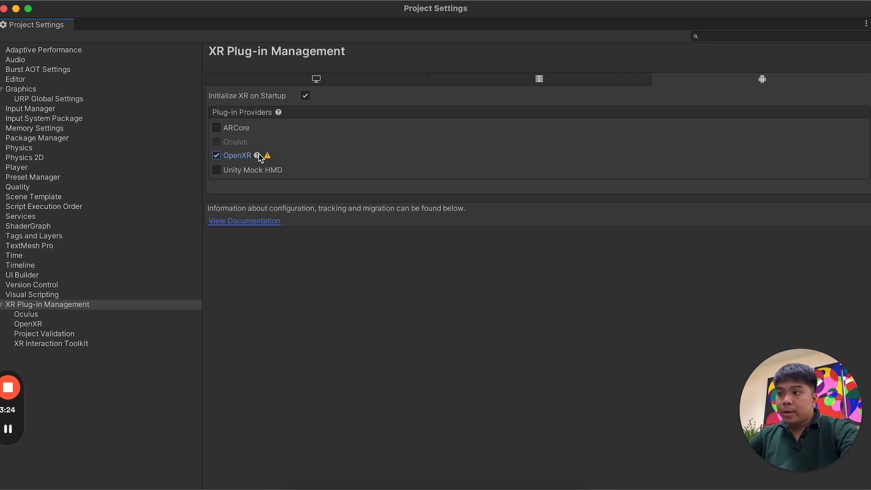
# - Review the OpenXR issues in the Android Project Validation, including the one about the missing interaction profile
pyautogui.click(85, 339)
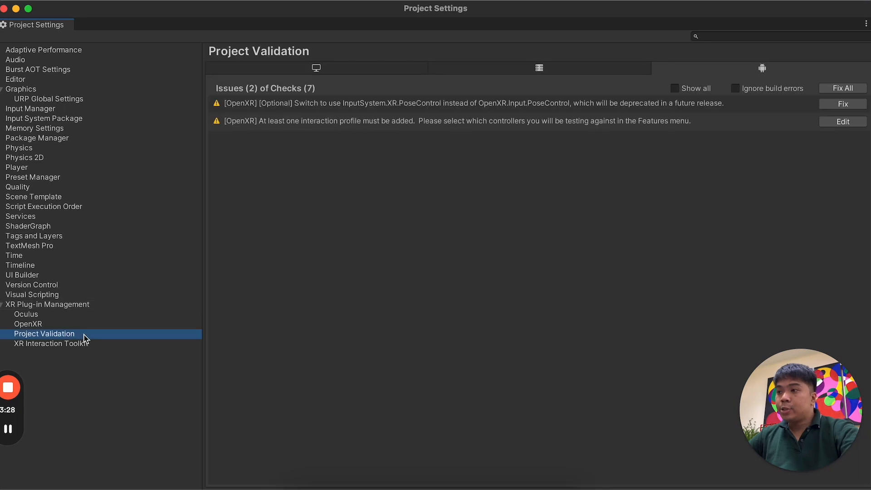
pyautogui.click(861, 90)
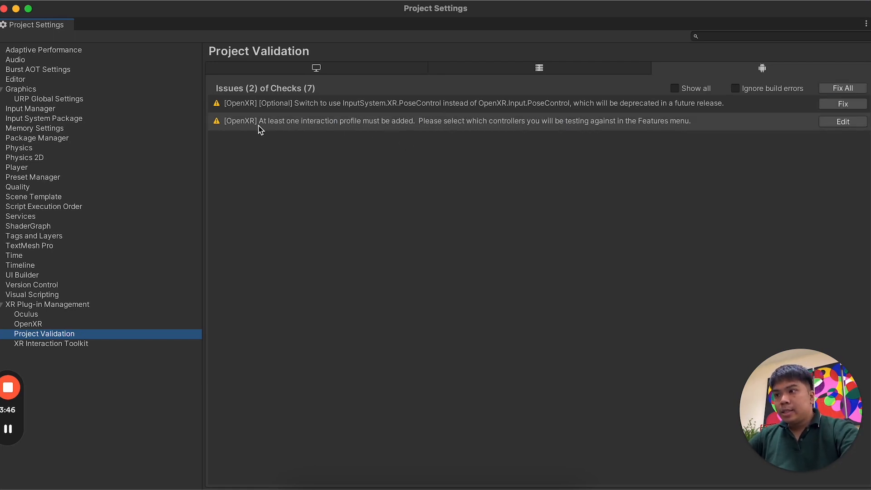
pyautogui.click(261, 128)
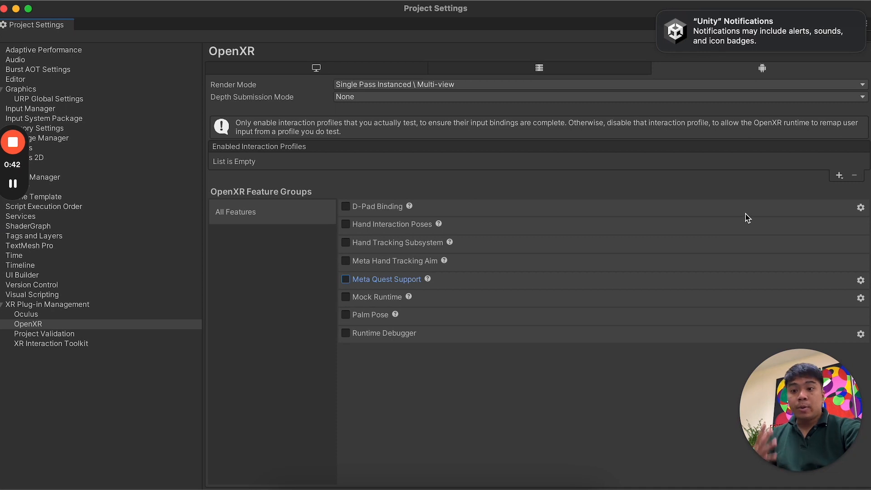
# - Add the Oculus Touch Controller Profile to the OpenXR interaction profiles and enable the Meta Quest Support feature
pyautogui.click(838, 177)
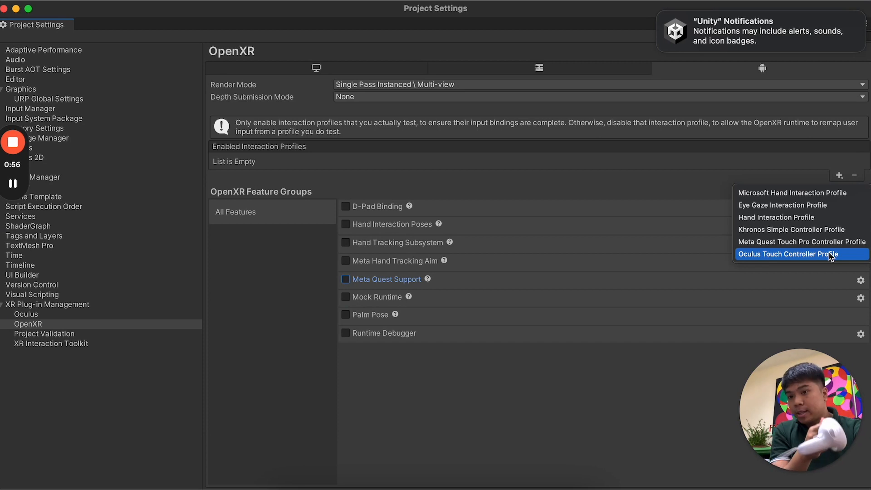
pyautogui.click(831, 255)
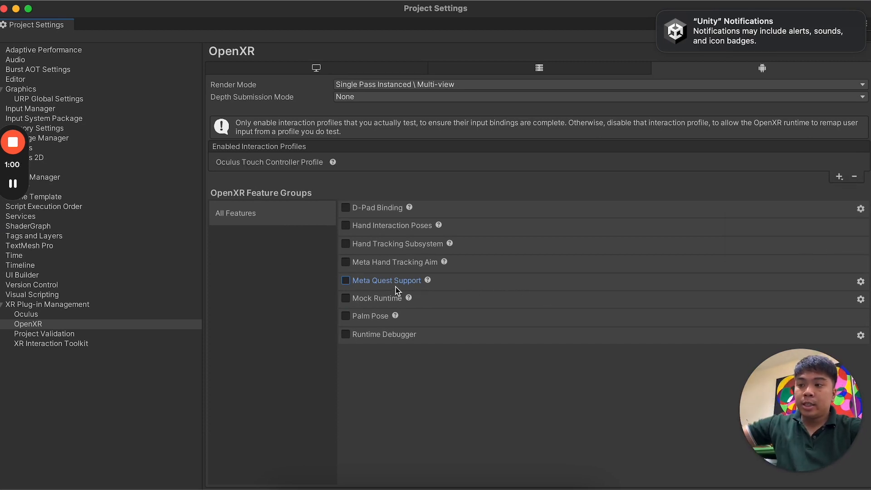
pyautogui.click(347, 282)
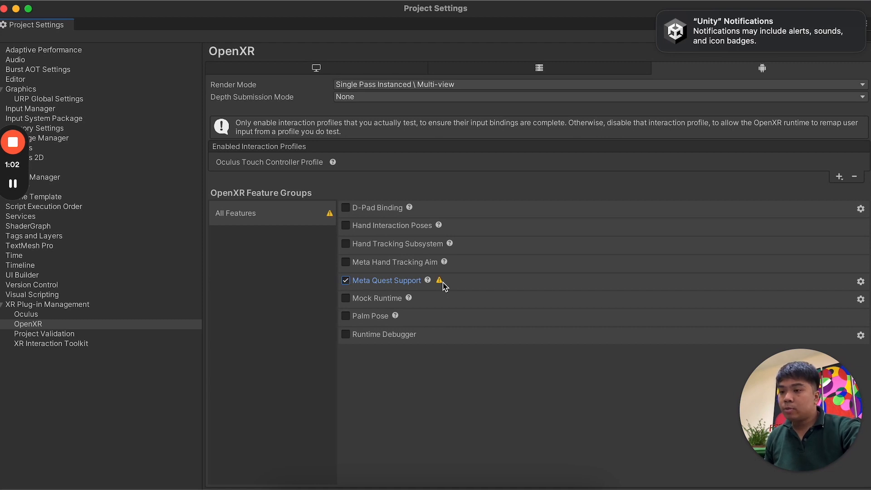
# - Check the warning on Meta Quest Support and the issues listed in the Android Project Validation
pyautogui.moveTo(440, 282)
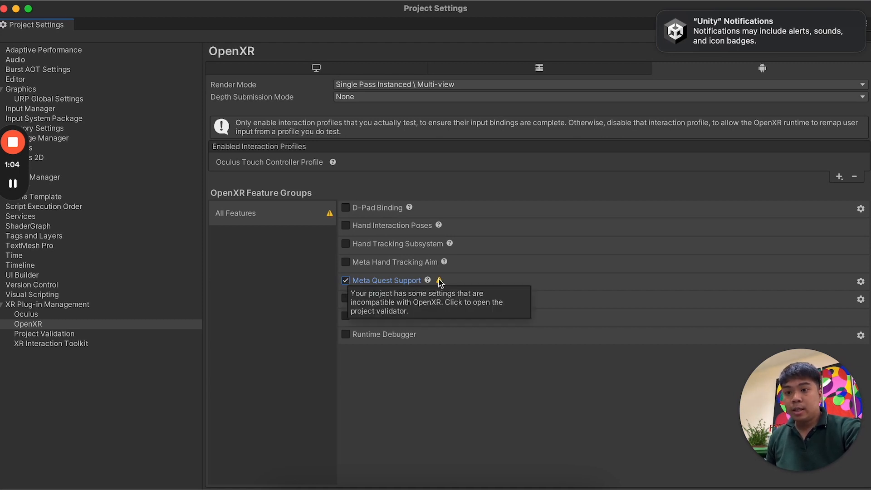
pyautogui.click(111, 335)
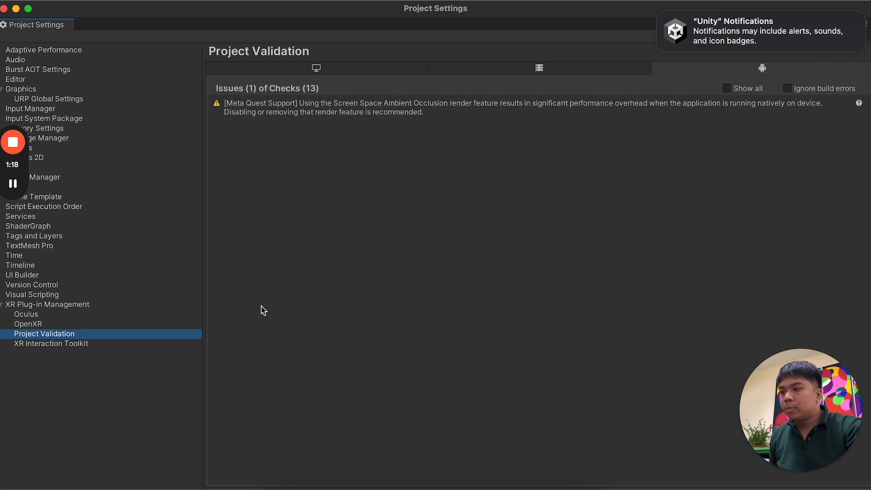
pyautogui.click(167, 325)
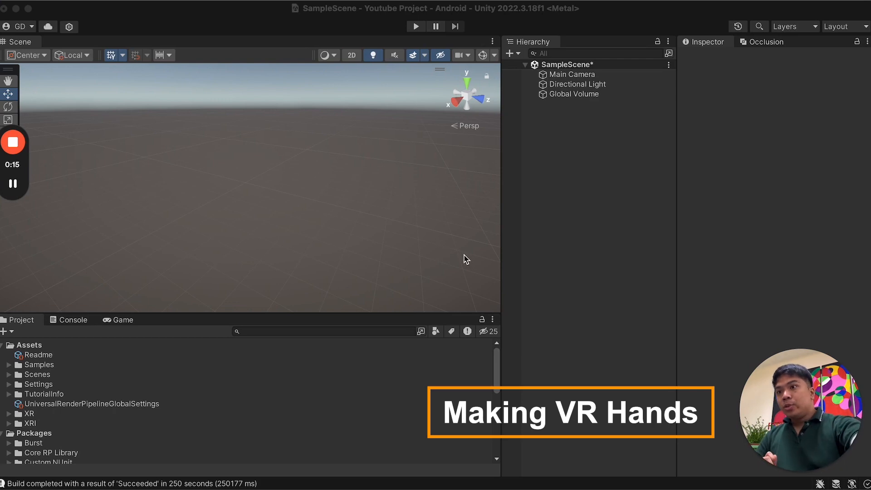
# - Delete the Main Camera from SampleScene
pyautogui.click(603, 74)
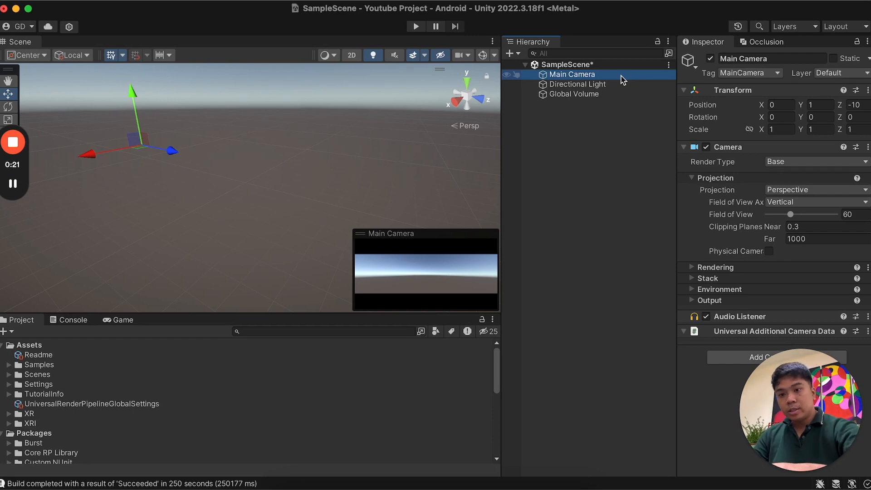
pyautogui.press('super+BackSpace')
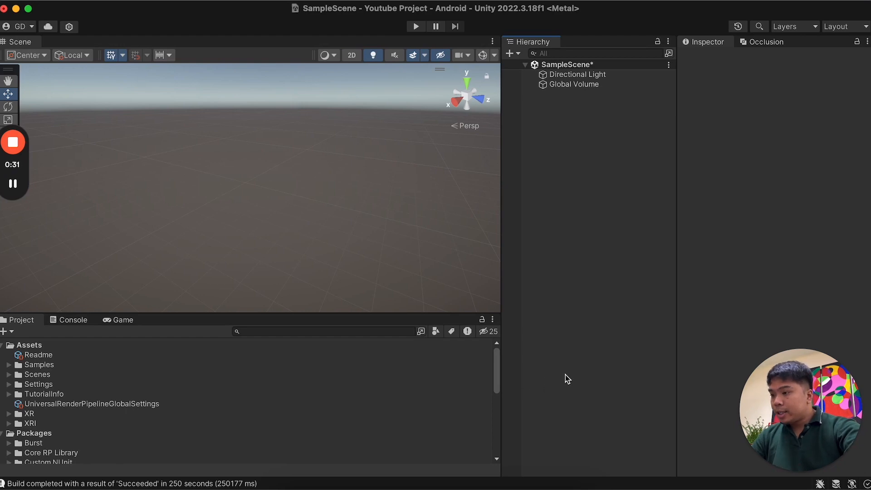
# - Expand the project's Samples folder down to the Prefabs folder of the XR Interaction Toolkit 2.5.2 Starter Assets
pyautogui.scroll(-1, 10, 369)
pyautogui.click(8, 359)
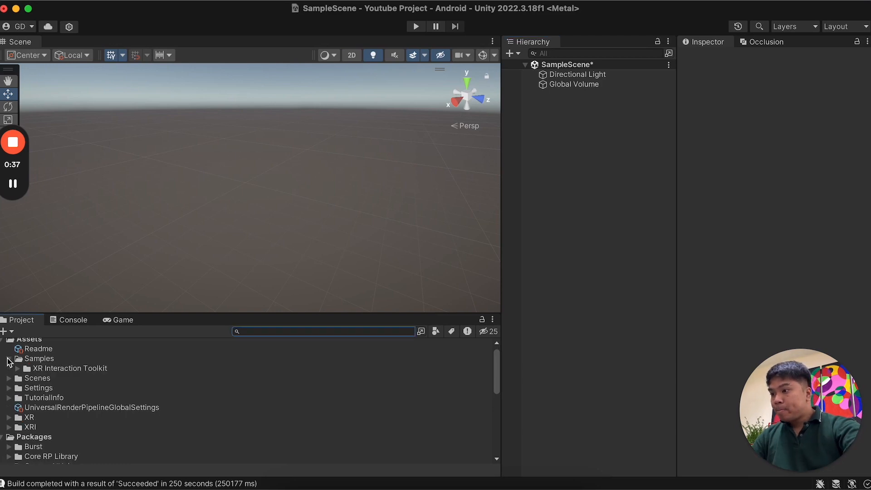
pyautogui.click(18, 368)
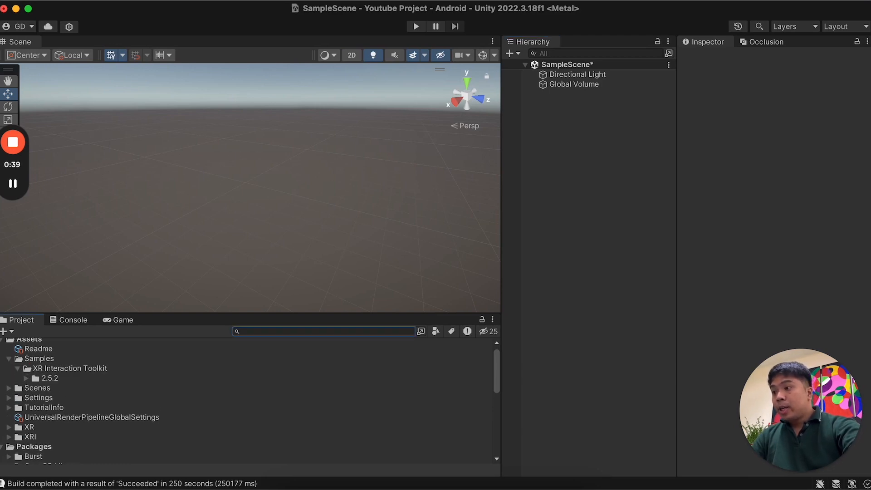
pyautogui.click(25, 378)
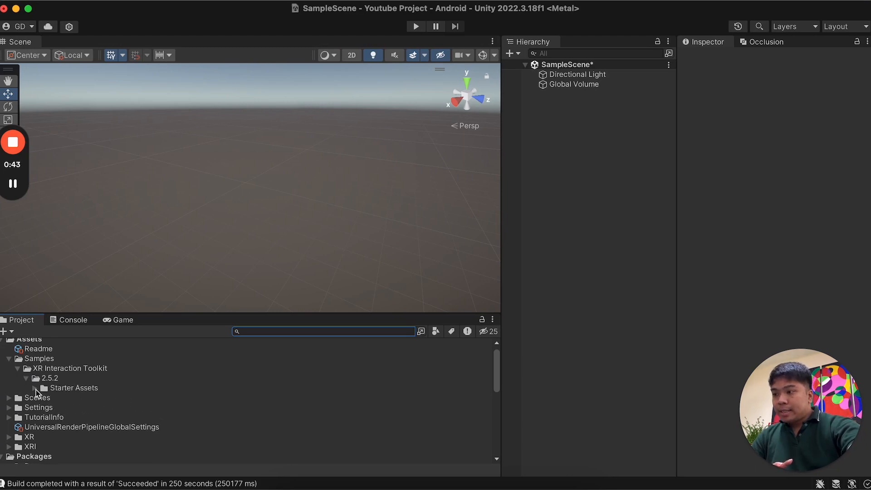
pyautogui.click(35, 388)
pyautogui.scroll(-3, 198, 397)
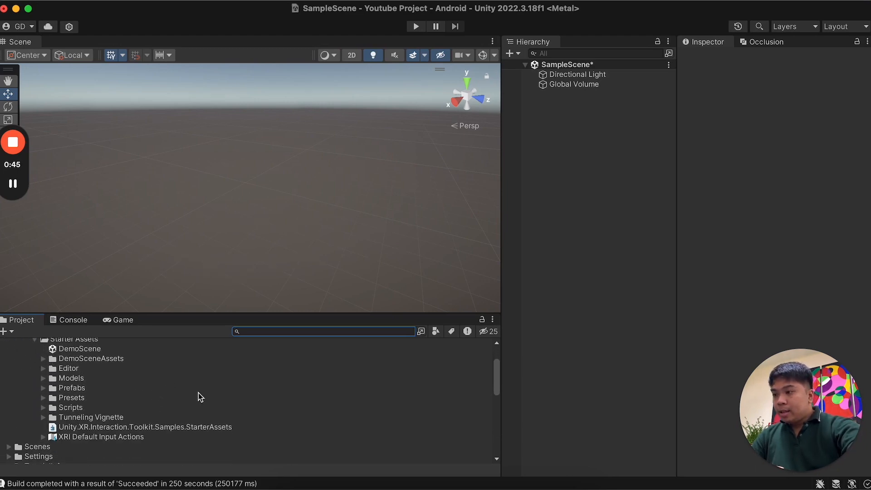
pyautogui.click(41, 388)
pyautogui.scroll(-1, 177, 412)
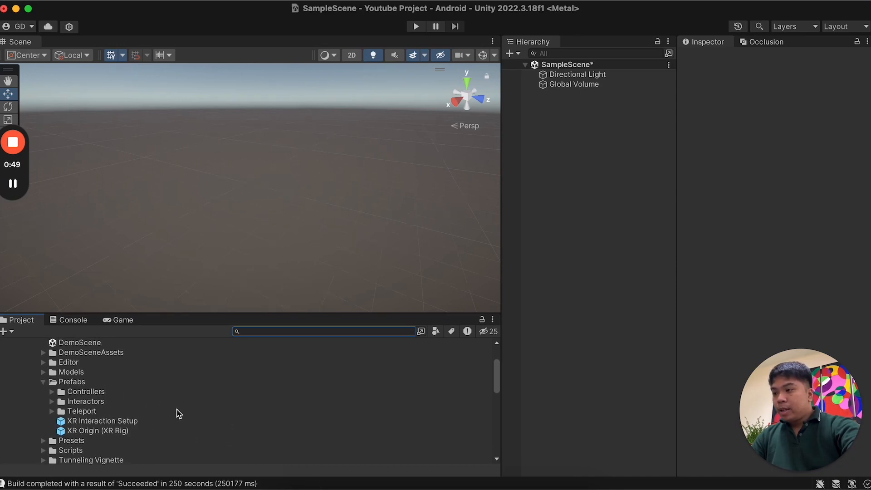
# - Look through the Starter Assets prefabs and add the XR Interaction Setup prefab to SampleScene
pyautogui.click(100, 393)
pyautogui.click(101, 403)
pyautogui.click(105, 413)
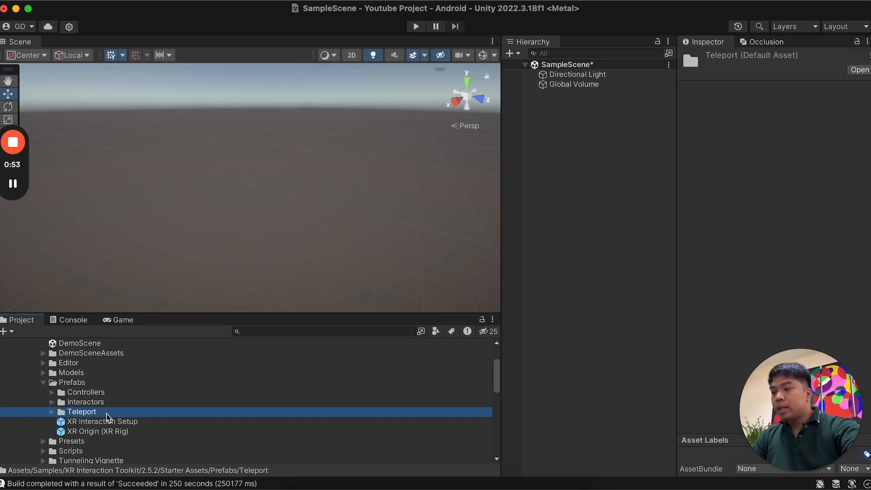
pyautogui.click(129, 424)
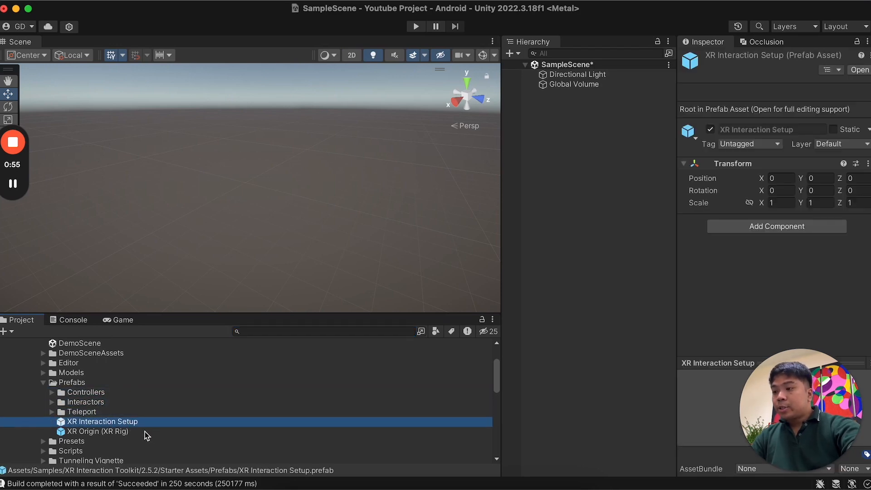
pyautogui.click(146, 433)
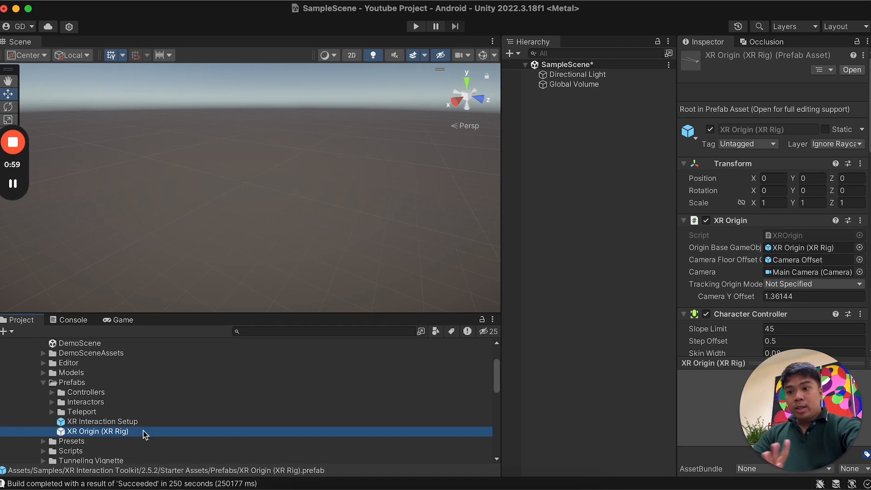
pyautogui.click(95, 422)
pyautogui.moveTo(92, 426); pyautogui.dragTo(551, 271)
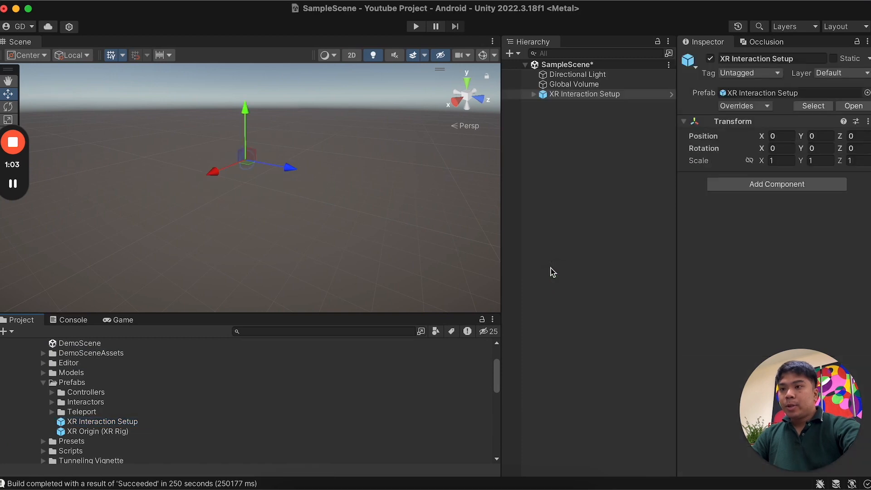
# - Expand XR Interaction Setup in the scene and inspect its Input Action Manager, XR Interaction Manager and EventSystem objects
pyautogui.click(600, 96)
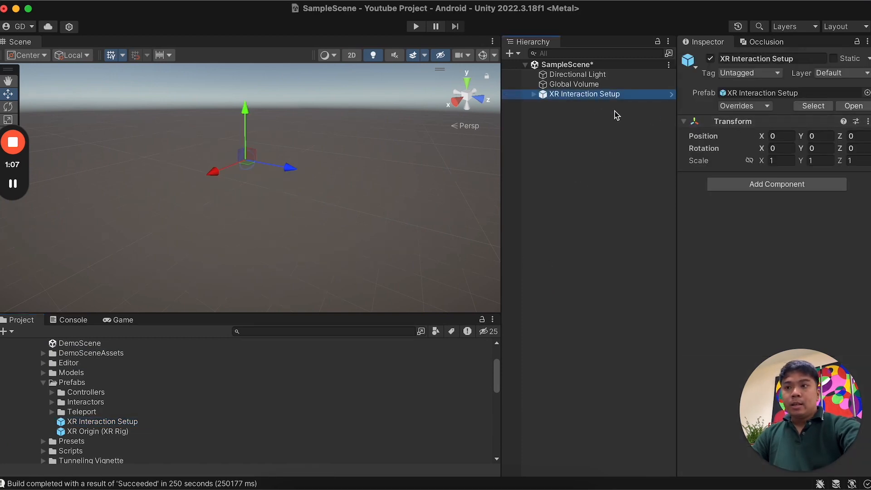
pyautogui.click(561, 109)
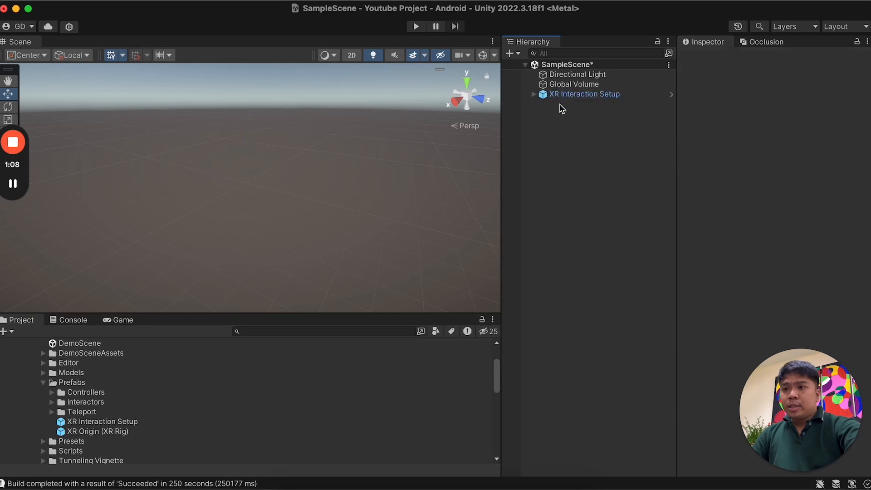
pyautogui.click(534, 94)
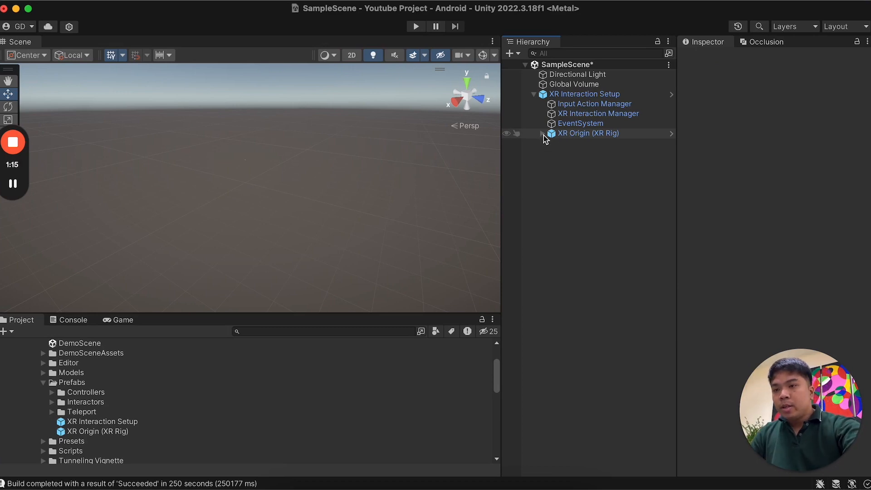
pyautogui.click(579, 105)
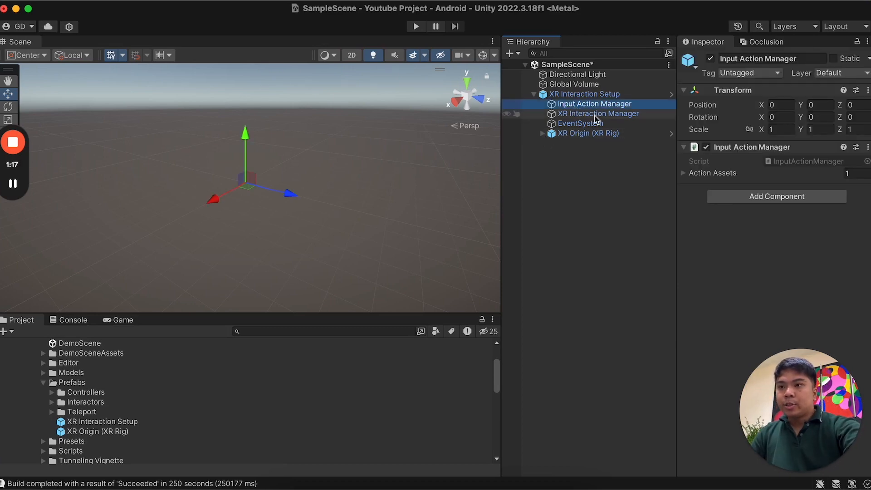
pyautogui.click(596, 114)
pyautogui.click(583, 124)
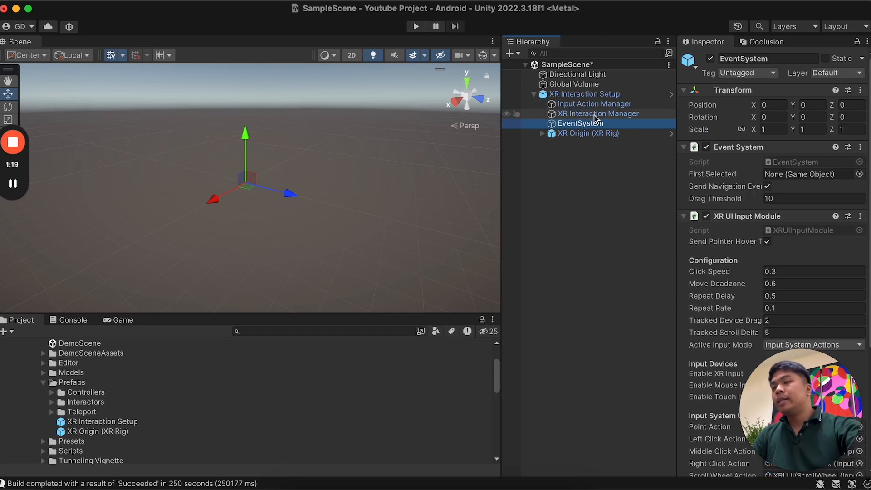
# - Expand XR Origin (XR Rig) down to its Camera Offset children and inspect the Main Camera, Left Controller and Right Controller components
pyautogui.click(543, 133)
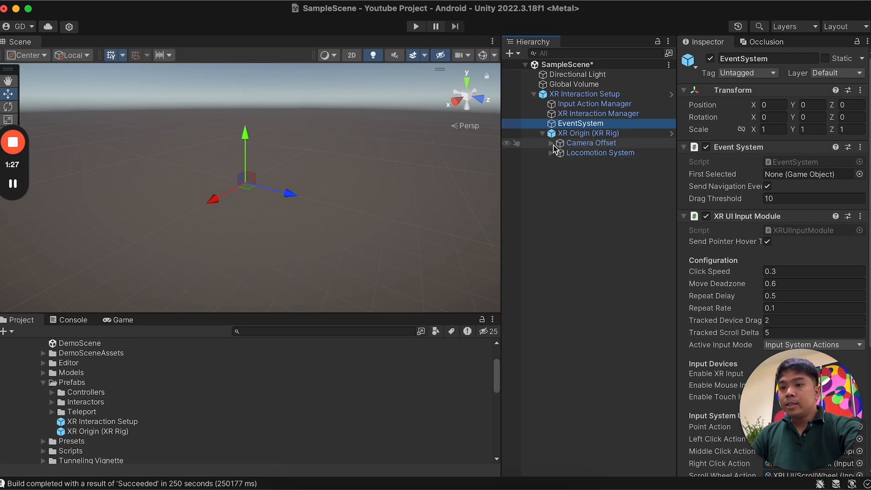
pyautogui.click(552, 143)
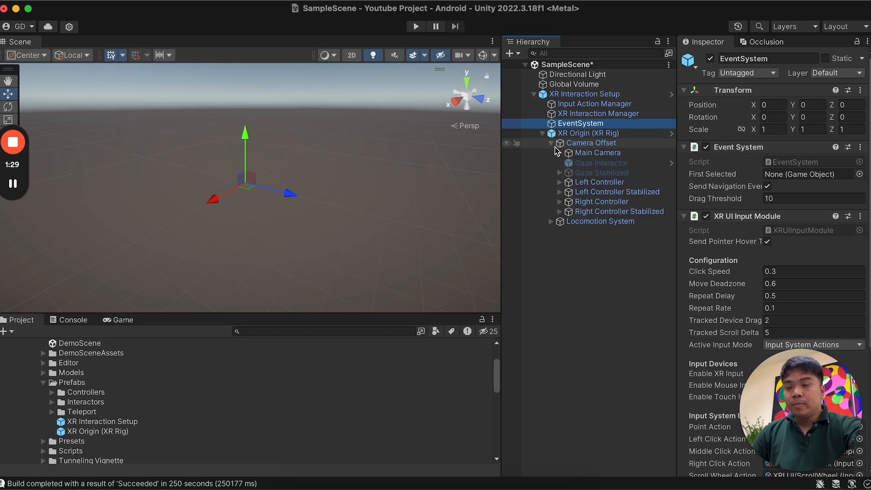
pyautogui.click(613, 156)
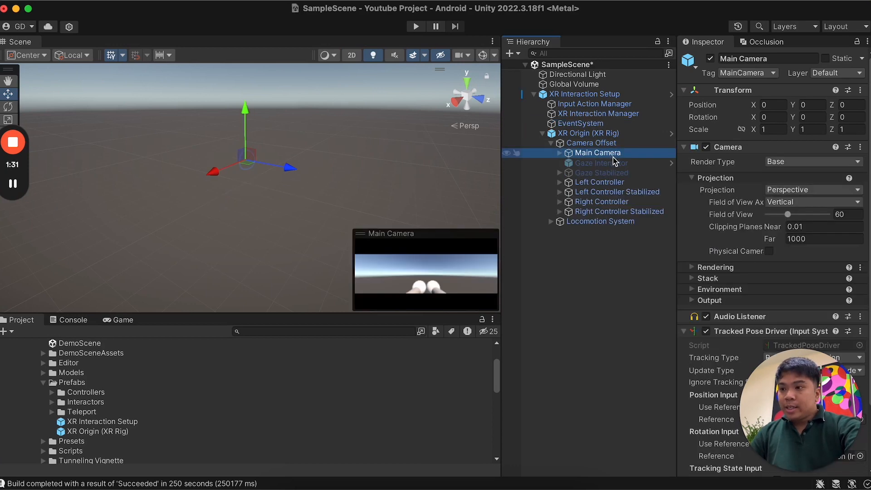
pyautogui.click(621, 184)
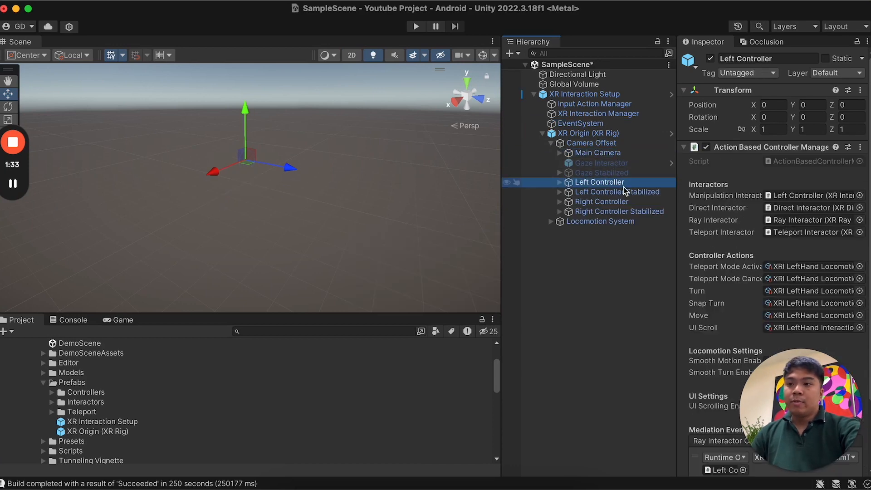
pyautogui.click(637, 202)
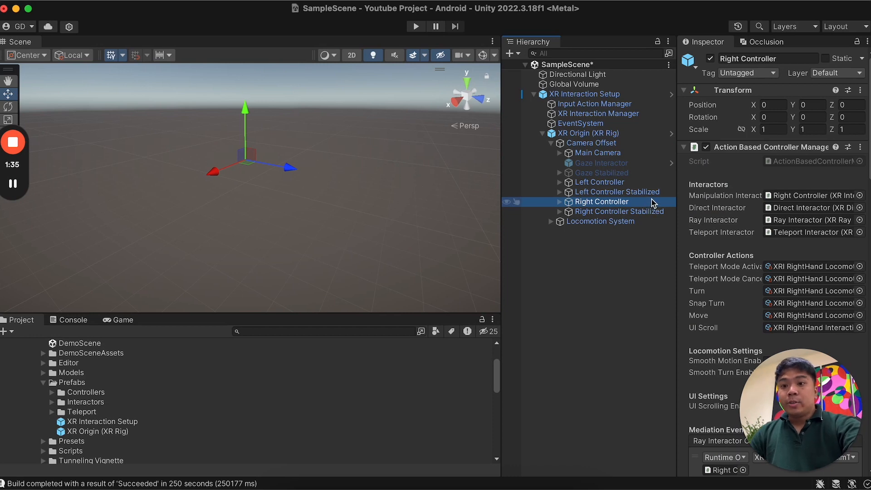
pyautogui.click(551, 144)
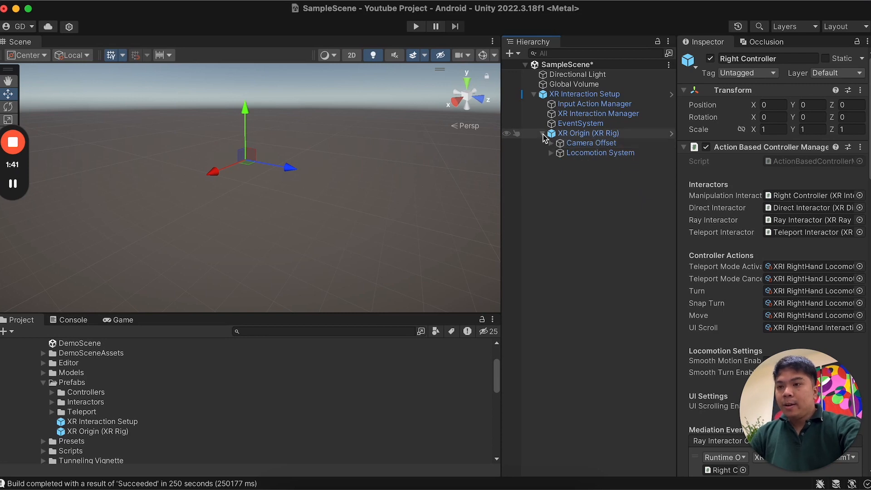
pyautogui.click(542, 134)
pyautogui.click(534, 94)
pyautogui.click(570, 136)
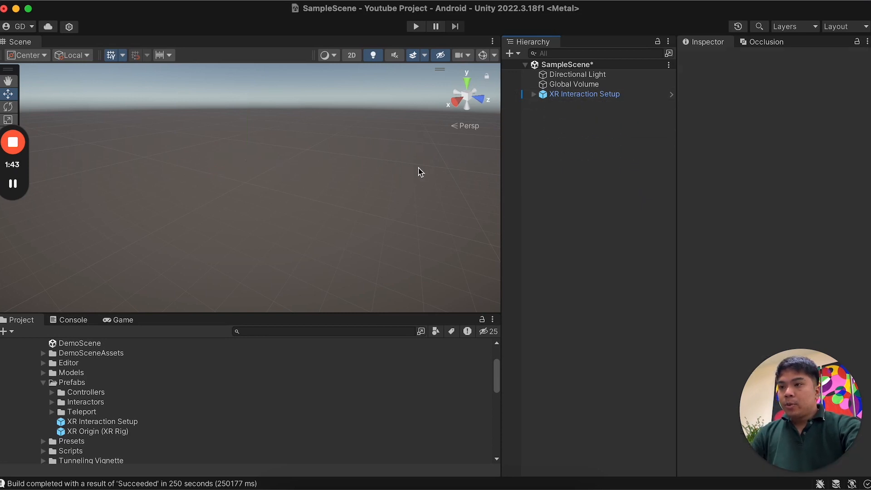
pyautogui.keyDown('alt'); pyautogui.moveTo(352, 173); pyautogui.dragTo(322, 199); pyautogui.keyUp('alt')
pyautogui.click(614, 94)
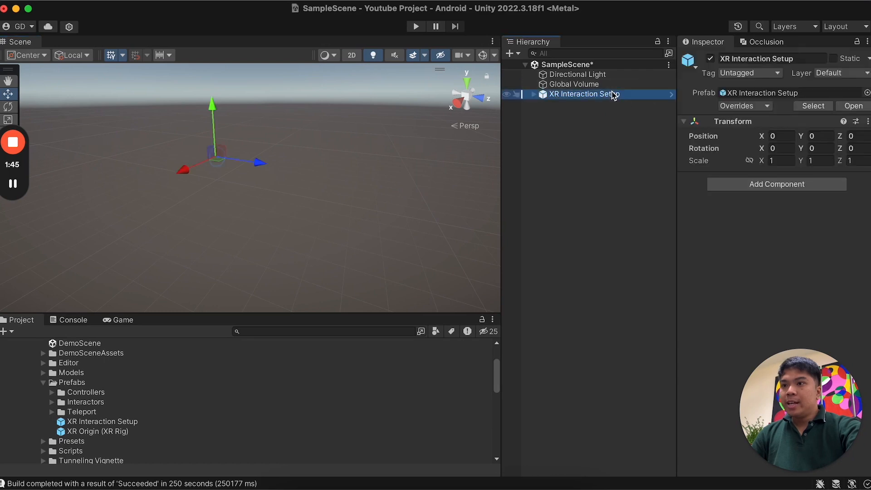
pyautogui.rightClick(608, 136)
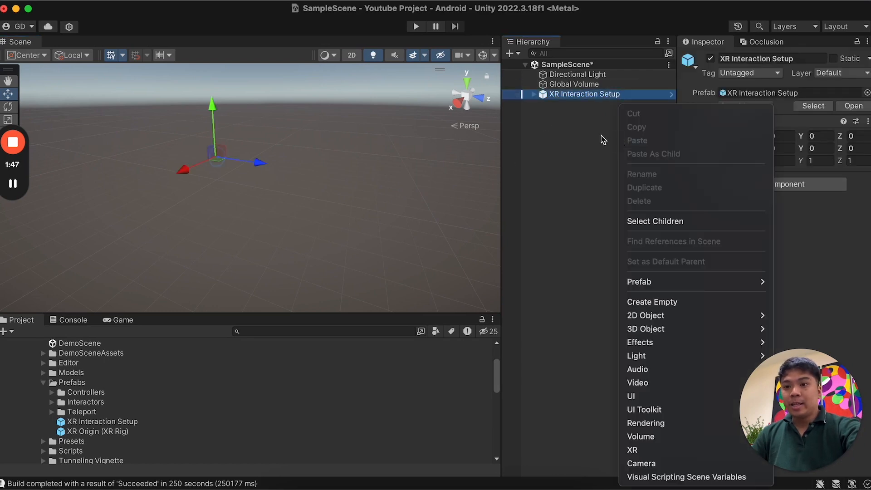
pyautogui.click(581, 124)
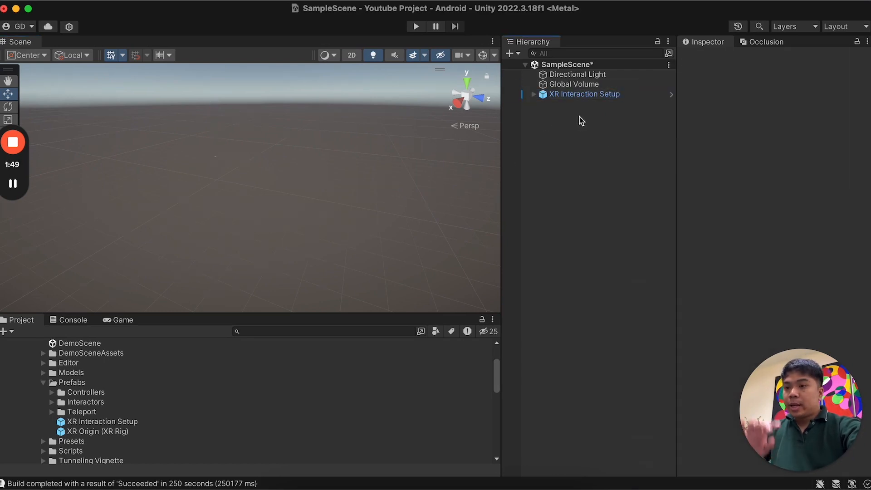
pyautogui.rightClick(580, 117)
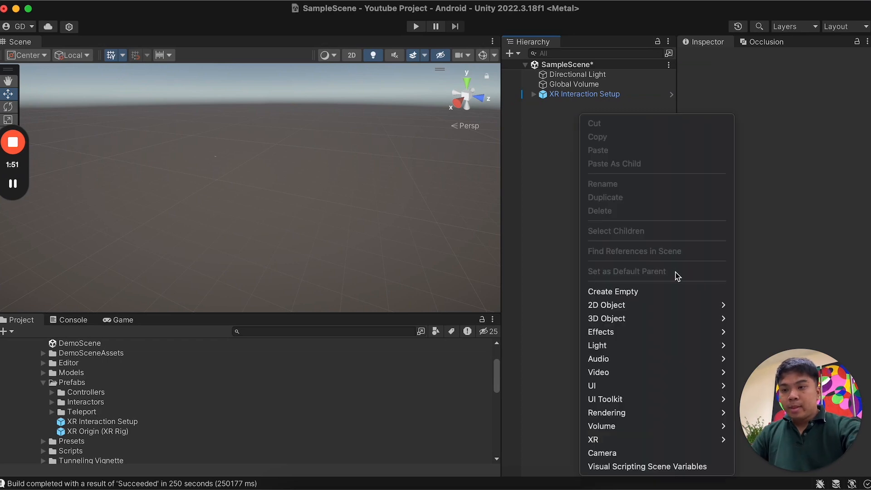
pyautogui.moveTo(660, 318)
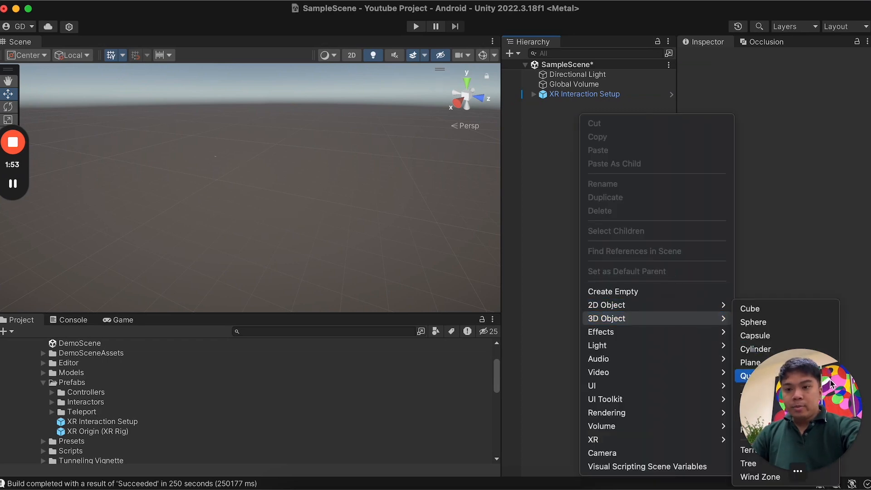
pyautogui.click(665, 116)
# - Add a 3D Plane object to SampleScene, keeping its default name
pyautogui.rightClick(667, 113)
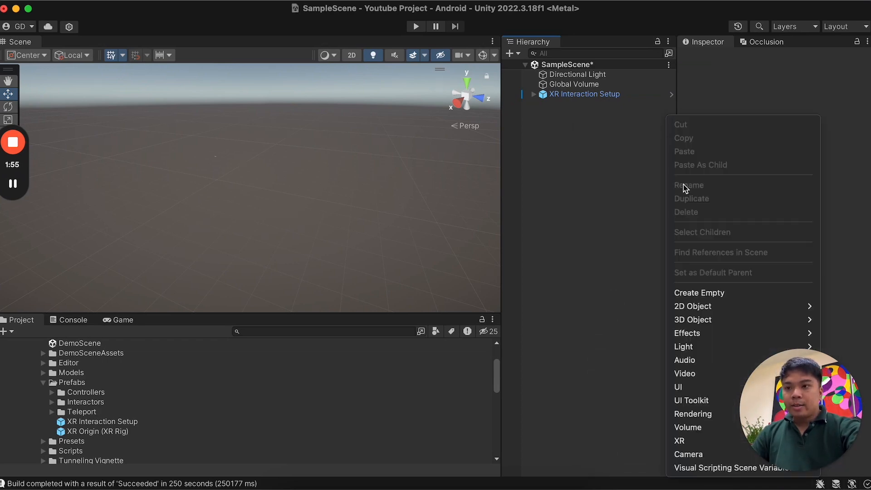
pyautogui.moveTo(732, 322)
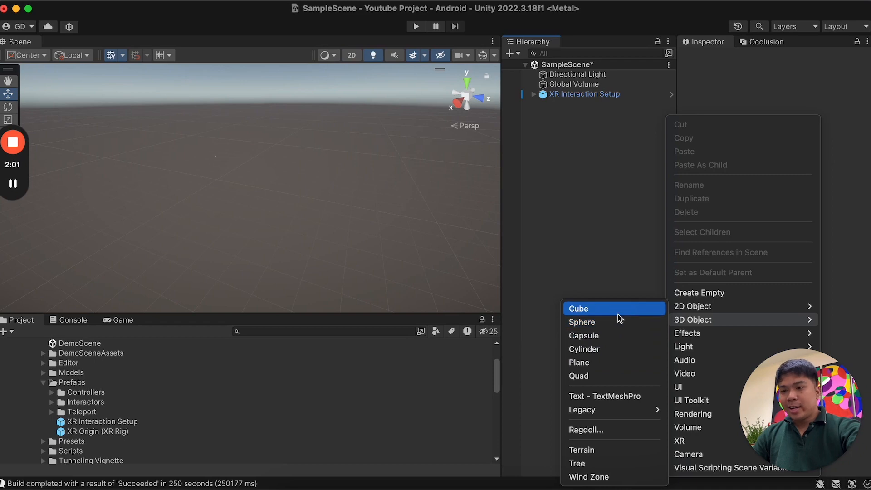
pyautogui.click(619, 363)
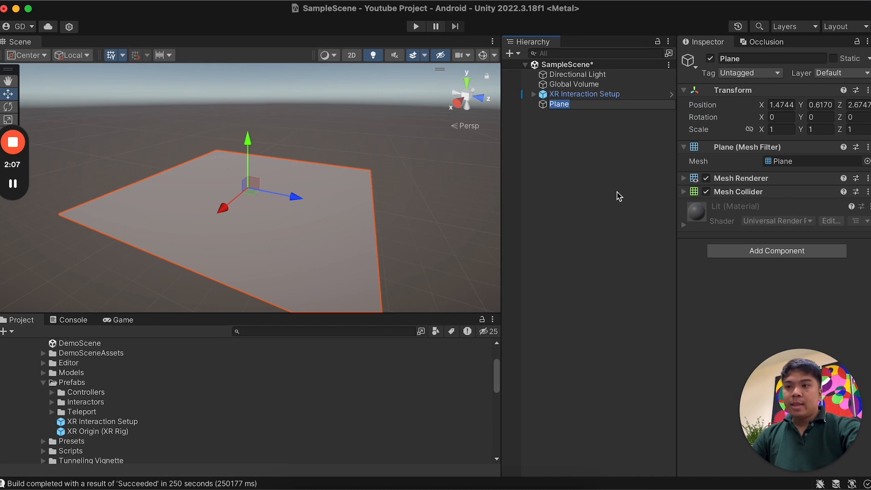
pyautogui.click(630, 185)
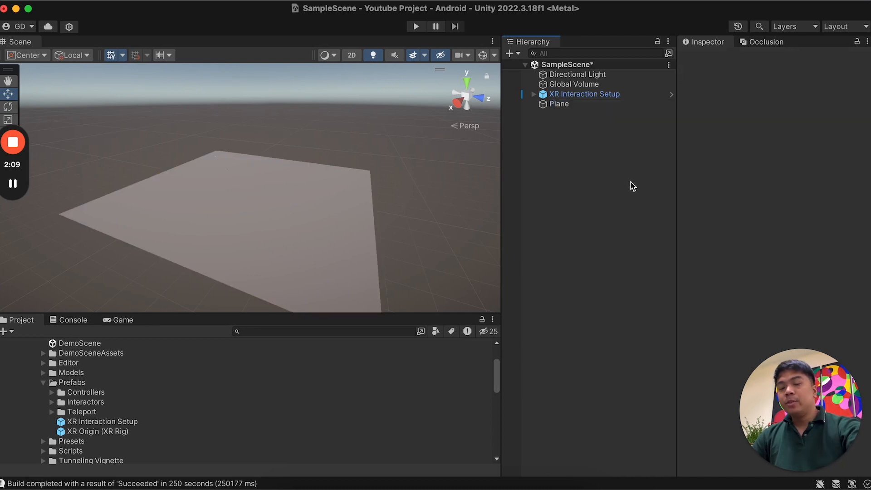
# - Set the Plane's position to X 0, Y 0, Z 0
pyautogui.click(589, 105)
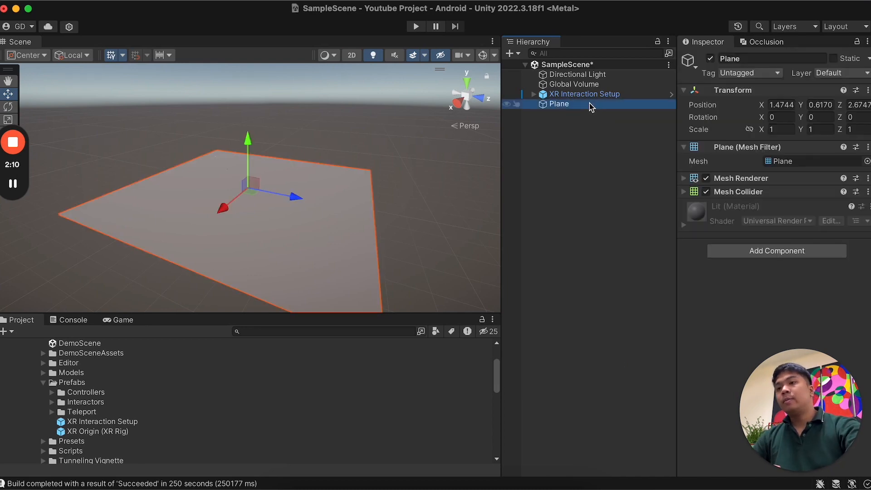
pyautogui.click(780, 105)
pyautogui.write('0')
pyautogui.click(818, 105)
pyautogui.write('0')
pyautogui.click(855, 105)
pyautogui.write('0')
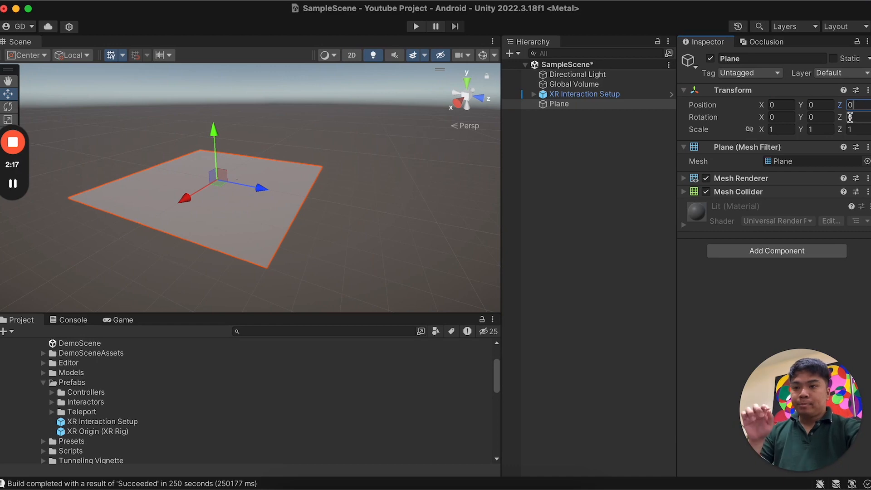
# - Examine where XR Interaction Setup stands relative to the plane in the scene
pyautogui.click(569, 95)
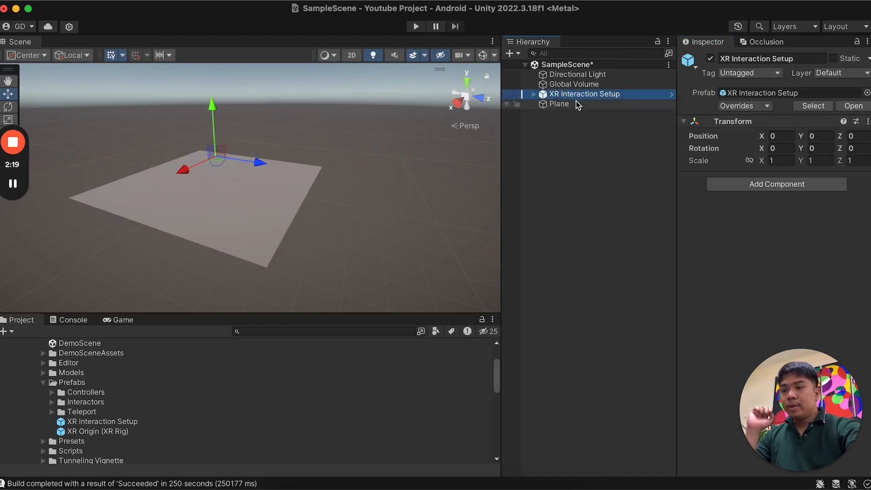
pyautogui.moveTo(356, 144); pyautogui.dragTo(449, 132, button='right')
pyautogui.press('q')
pyautogui.moveTo(335, 145); pyautogui.dragTo(410, 138)
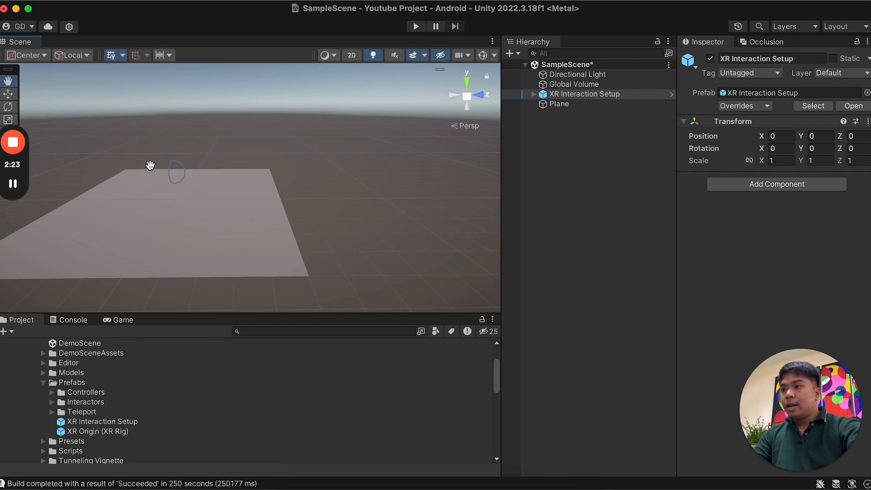
pyautogui.scroll(5, 146, 165)
pyautogui.scroll(8, 186, 163)
pyautogui.moveTo(171, 162); pyautogui.dragTo(248, 176, button='right')
pyautogui.scroll(-8, 247, 177)
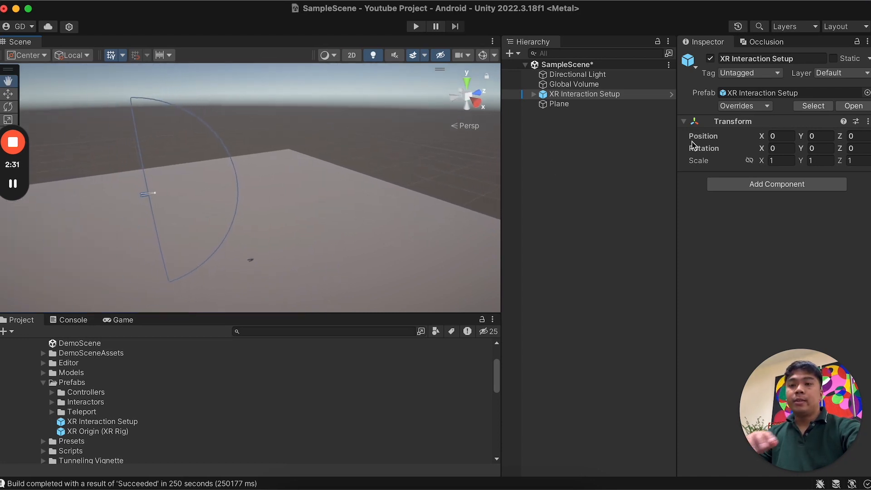
# - Set the Tracking Origin Mode of XR Origin (XR Rig) inside XR Interaction Setup to Floor
pyautogui.click(533, 94)
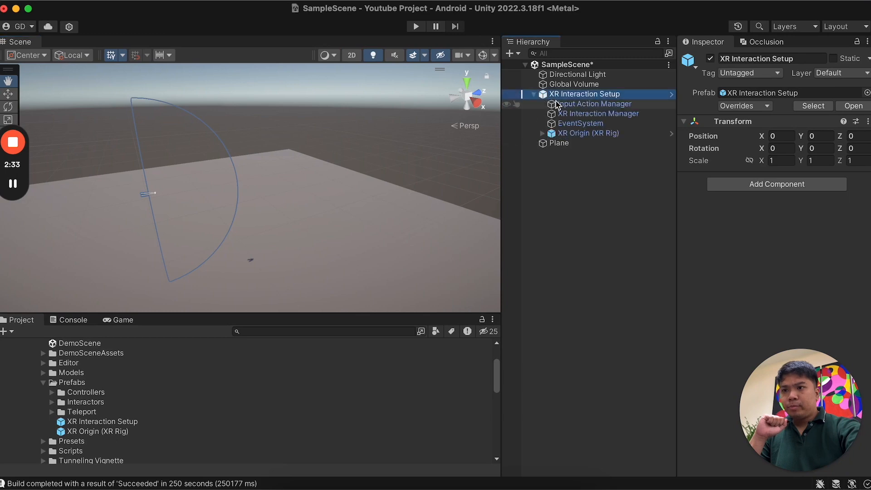
pyautogui.click(603, 134)
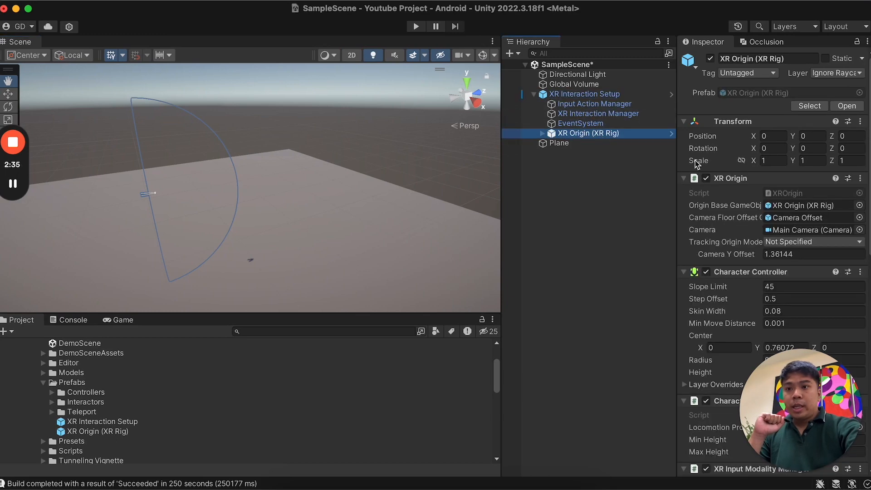
pyautogui.click(812, 242)
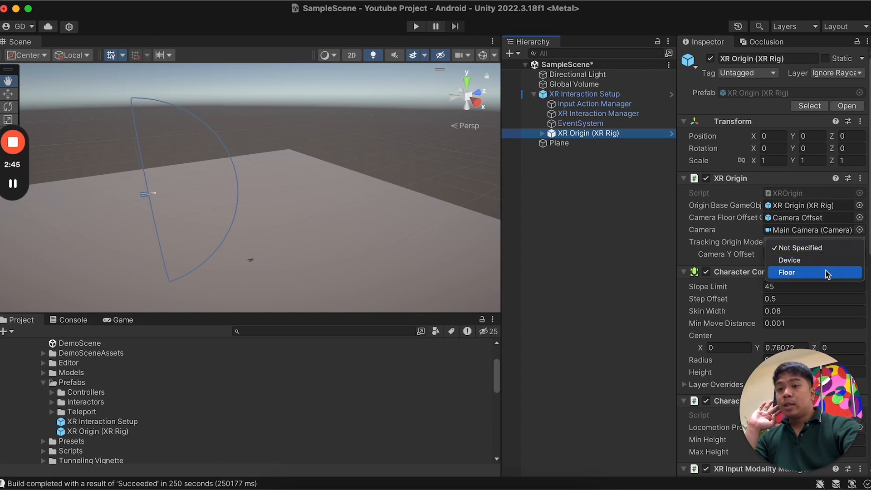
pyautogui.click(795, 273)
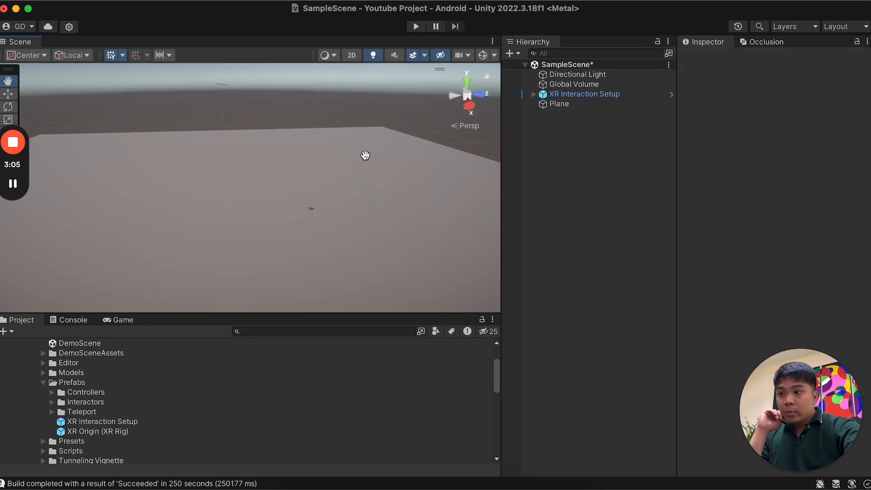
pyautogui.moveTo(365, 155); pyautogui.dragTo(387, 169)
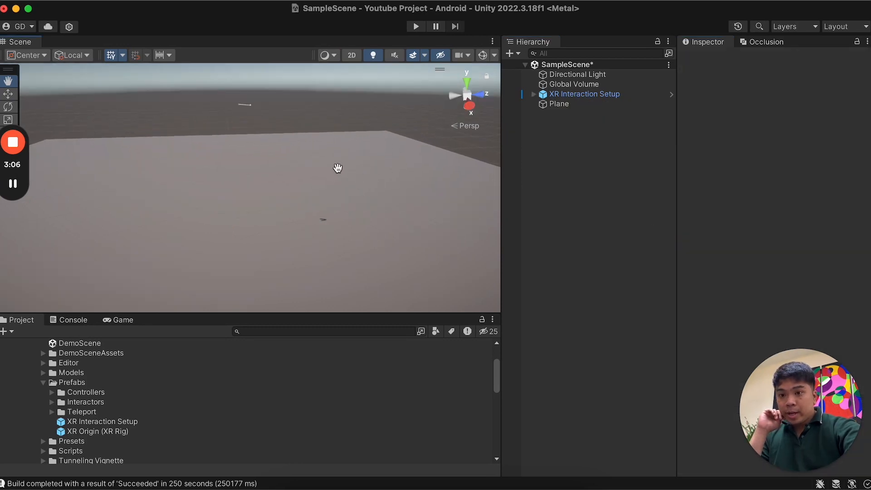
pyautogui.scroll(-2, 368, 182)
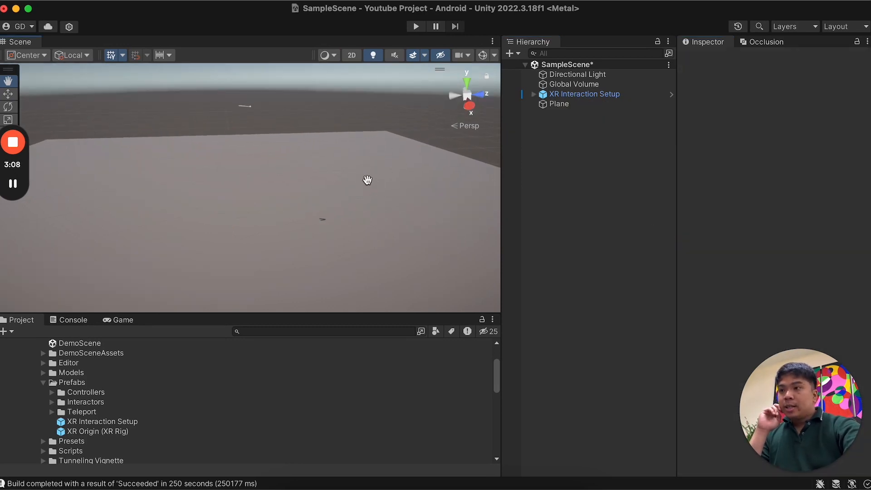
pyautogui.moveTo(365, 173); pyautogui.dragTo(417, 194)
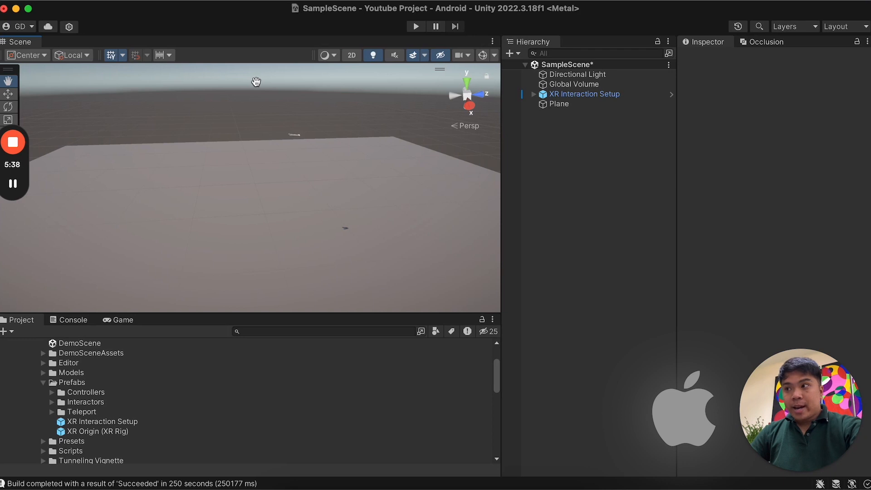
# - Open the project's build settings and switch the build platform to Android
pyautogui.click(64, 0)
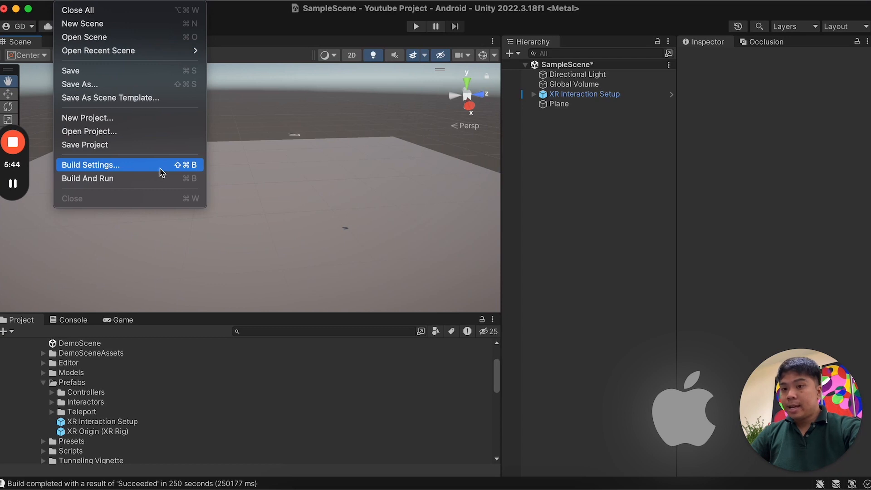
pyautogui.click(161, 172)
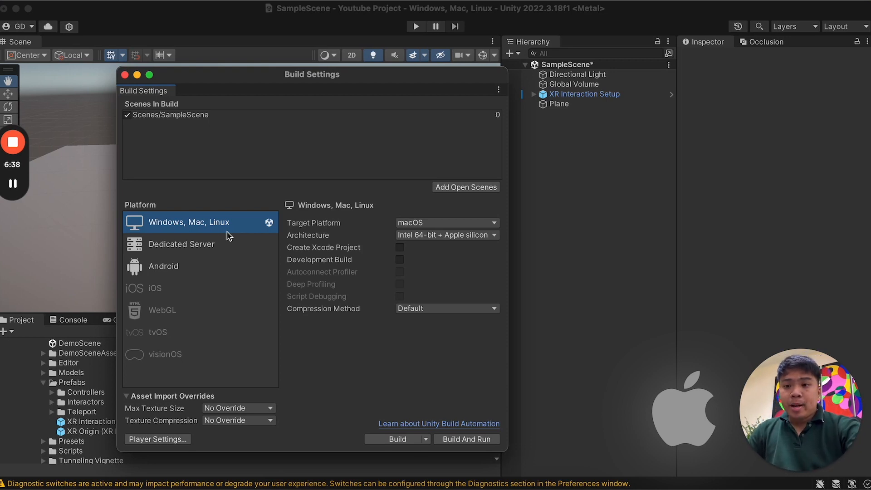
pyautogui.click(236, 272)
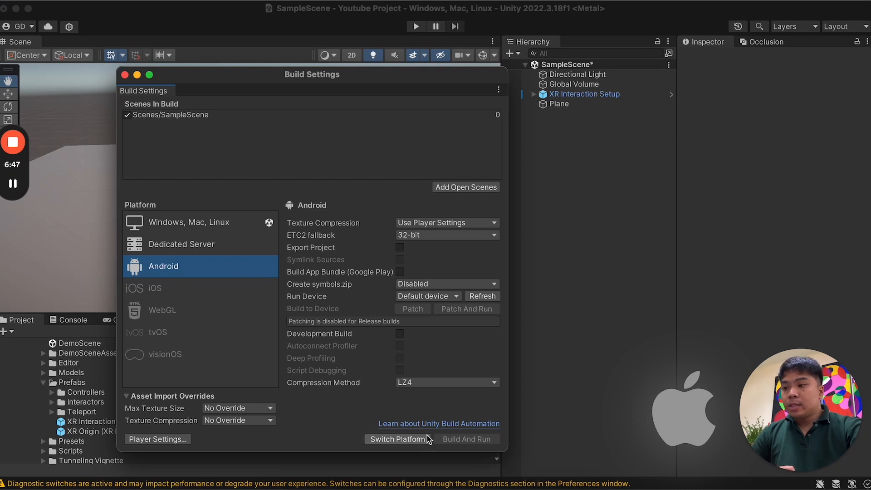
pyautogui.click(413, 440)
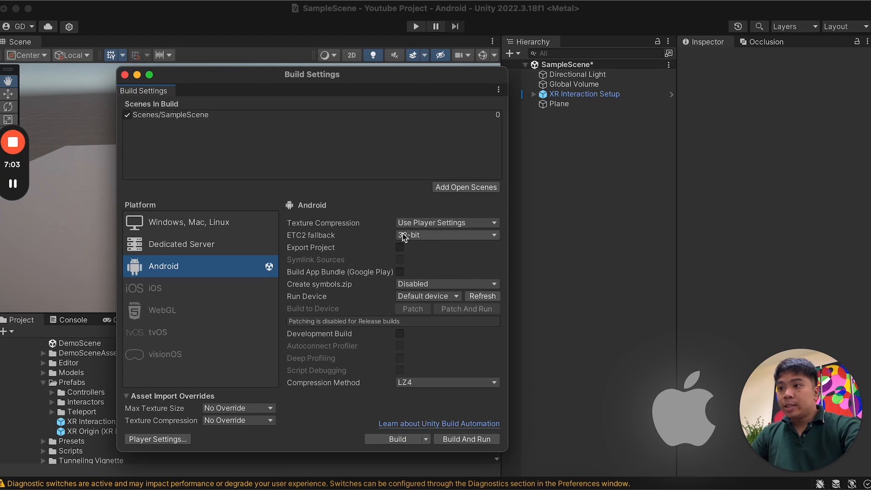
# - Set the Android Texture Compression to ASTC and keep No Override for the max texture size and texture compression import overrides
pyautogui.click(447, 227)
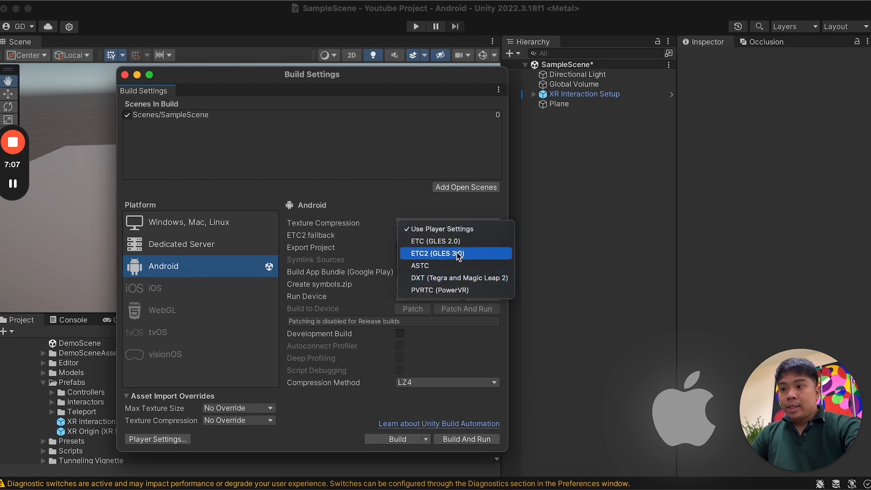
pyautogui.click(459, 266)
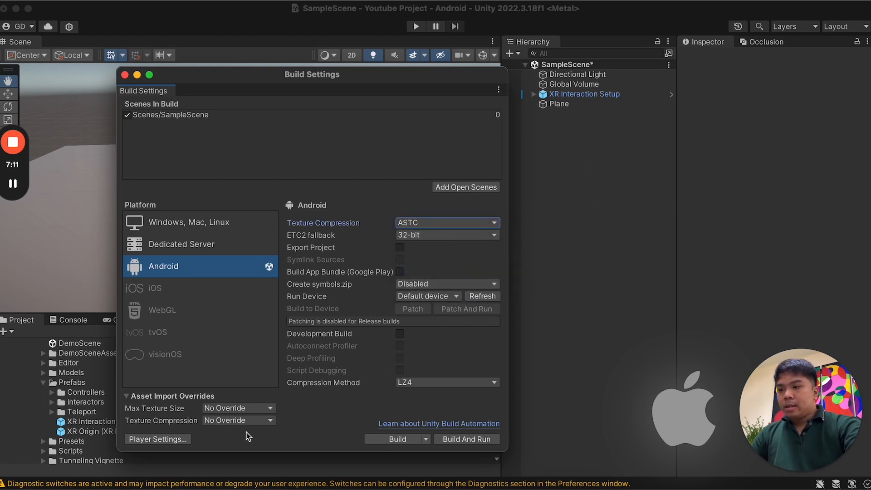
pyautogui.click(263, 410)
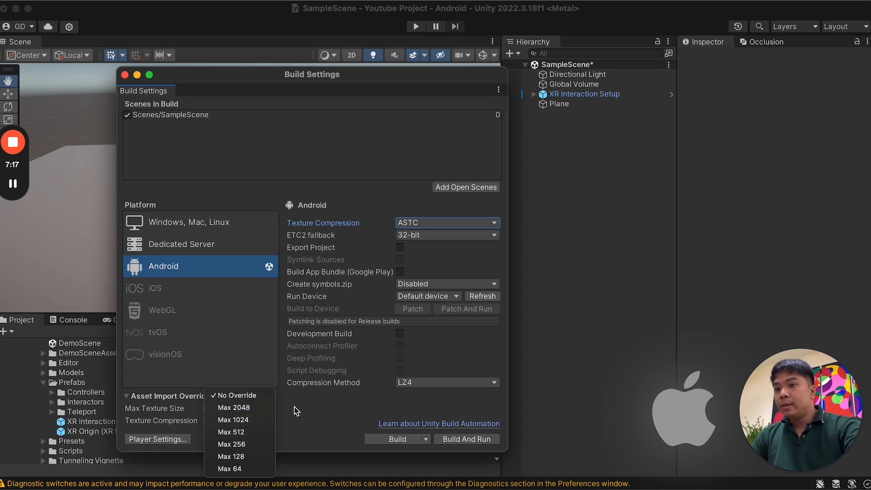
pyautogui.click(298, 411)
pyautogui.click(253, 421)
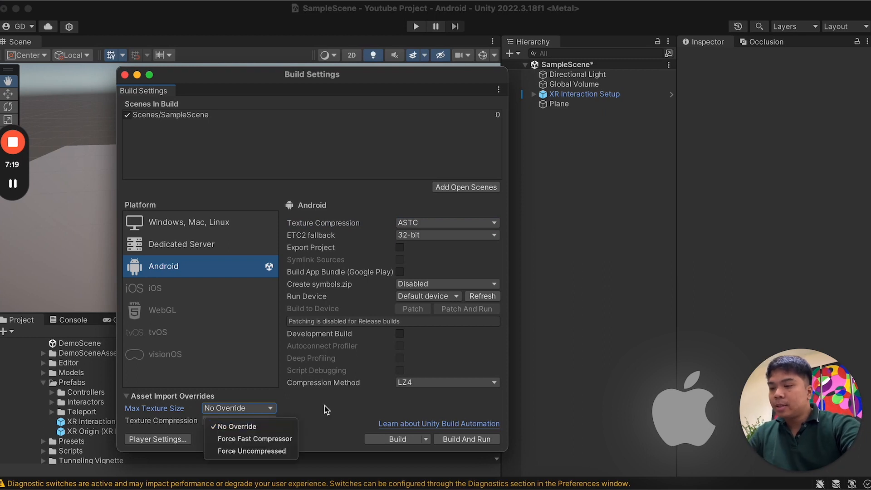
pyautogui.click(353, 421)
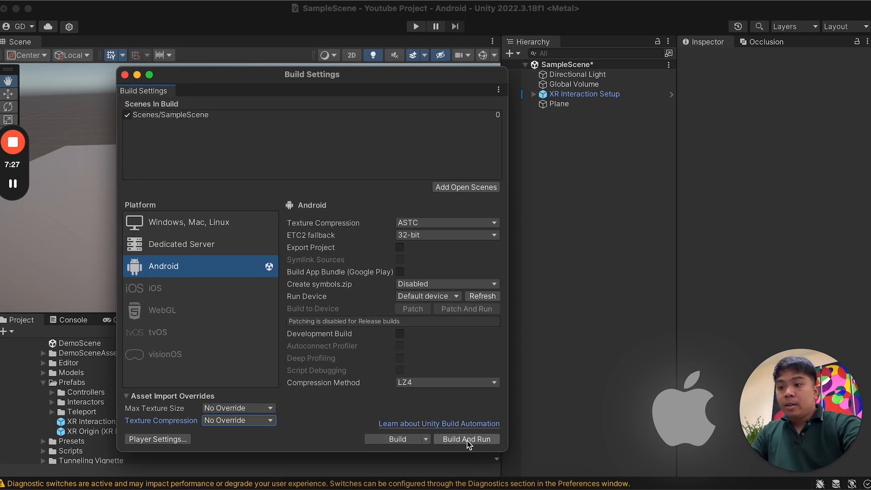
# - Build and run the Android app as Youtube Project in the Youtube Project folder, saving the changes to SampleScene
pyautogui.click(467, 439)
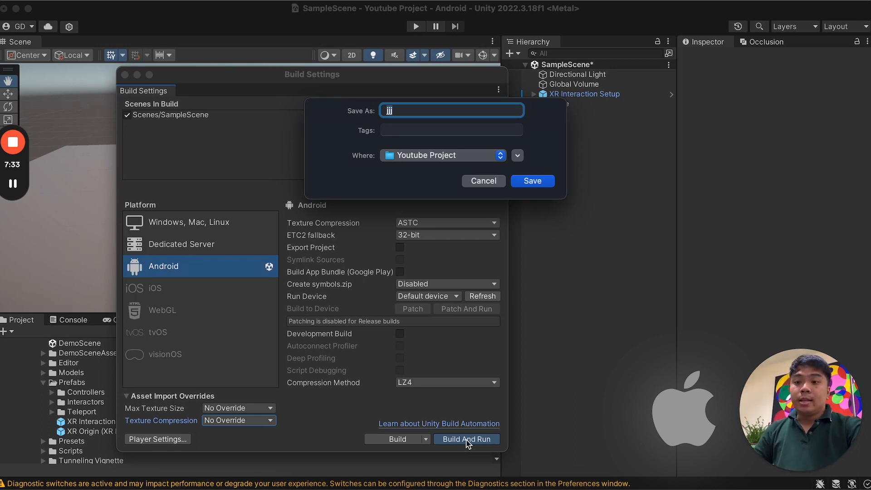
pyautogui.write('Yout')
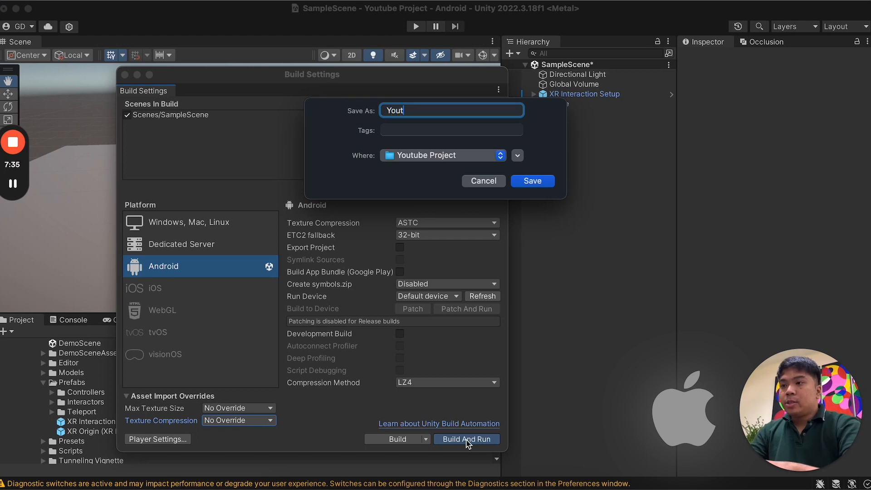
pyautogui.write('ube Project')
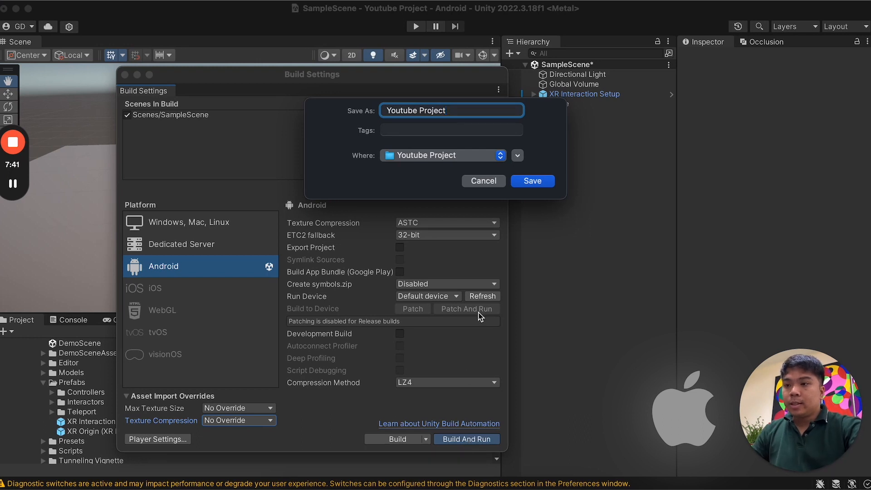
pyautogui.click(536, 180)
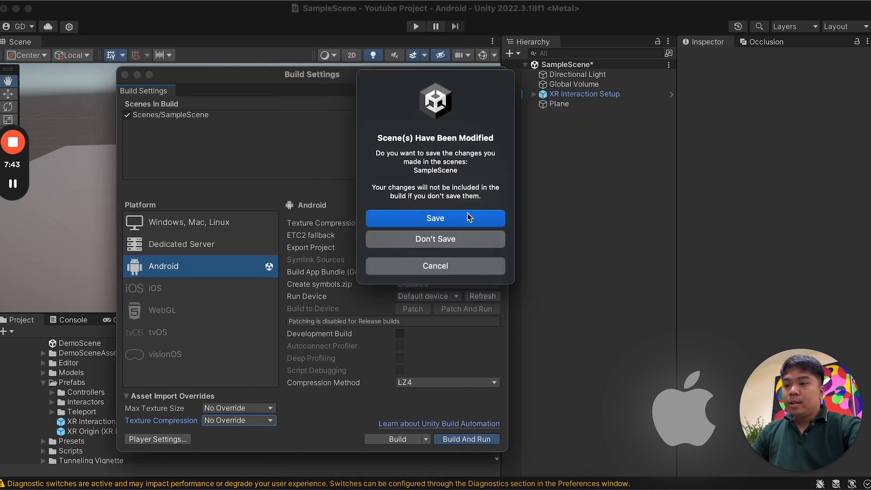
pyautogui.click(469, 219)
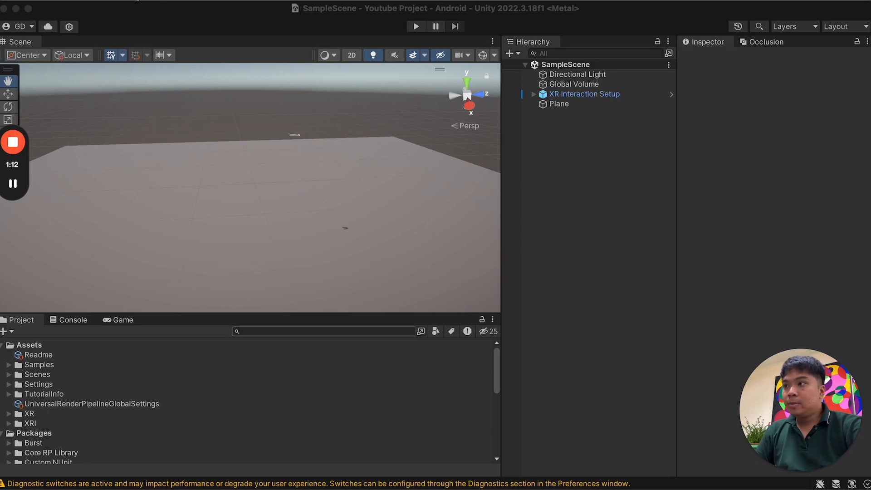
# - Import all items of the custom package Lets Make a VR Game Start Assets from the Pt1 folder
pyautogui.click(138, 0)
pyautogui.moveTo(252, 152)
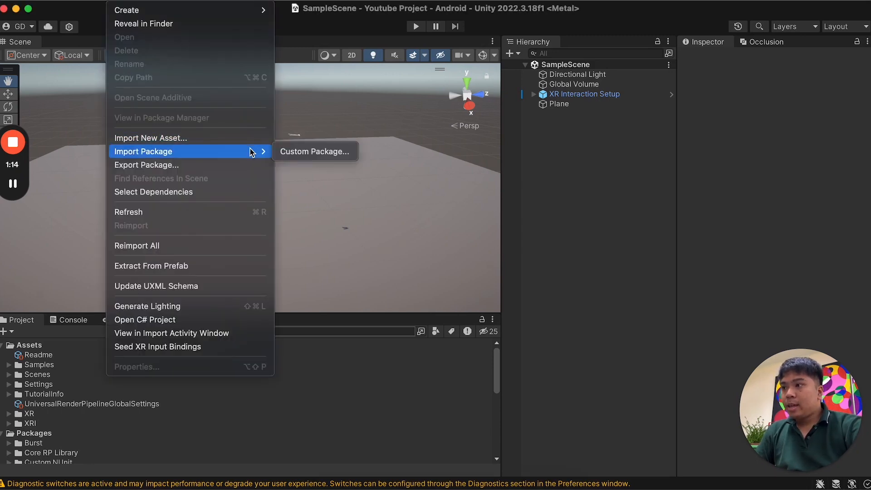
pyautogui.click(311, 155)
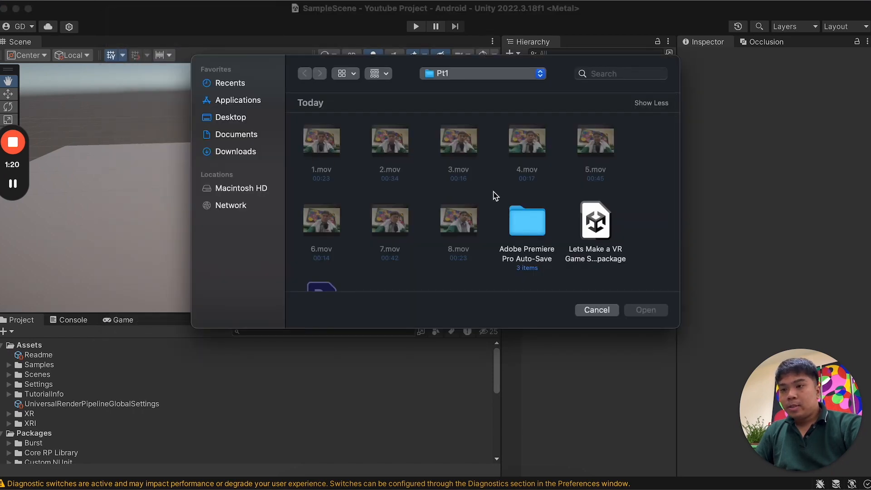
pyautogui.scroll(-3, 626, 202)
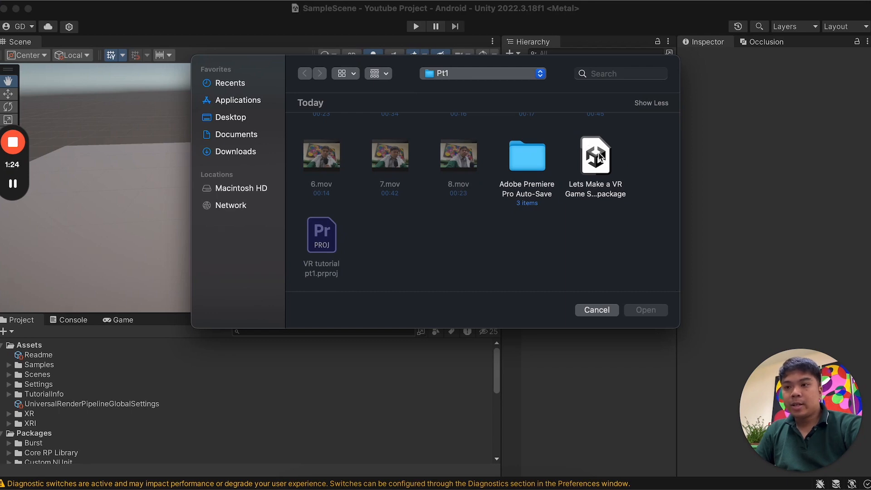
pyautogui.click(600, 156)
pyautogui.click(657, 314)
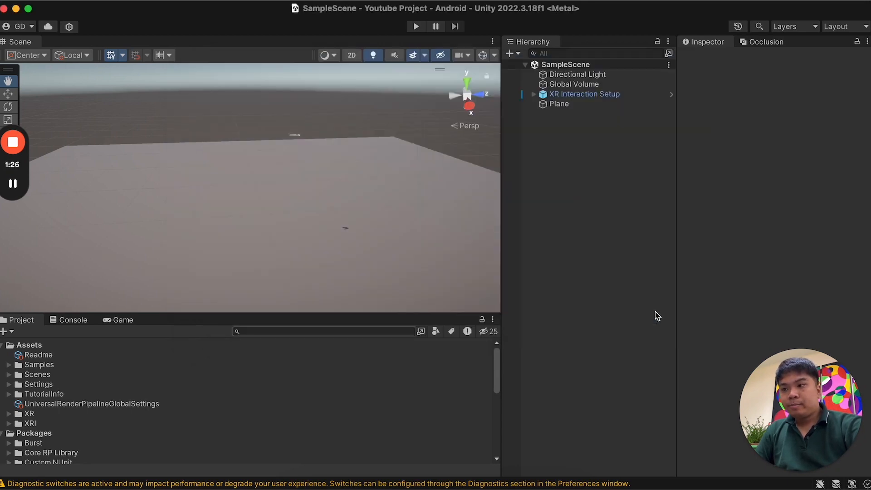
pyautogui.scroll(-5, 367, 273)
pyautogui.scroll(-4, 367, 274)
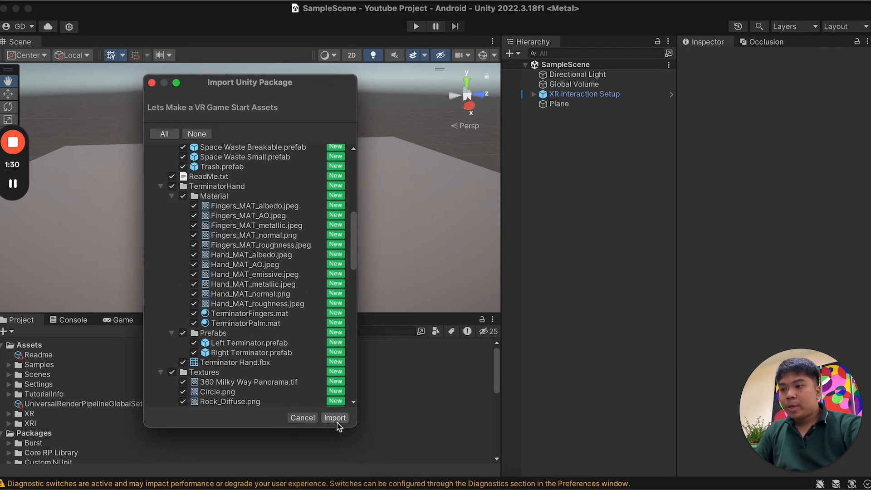
pyautogui.click(339, 420)
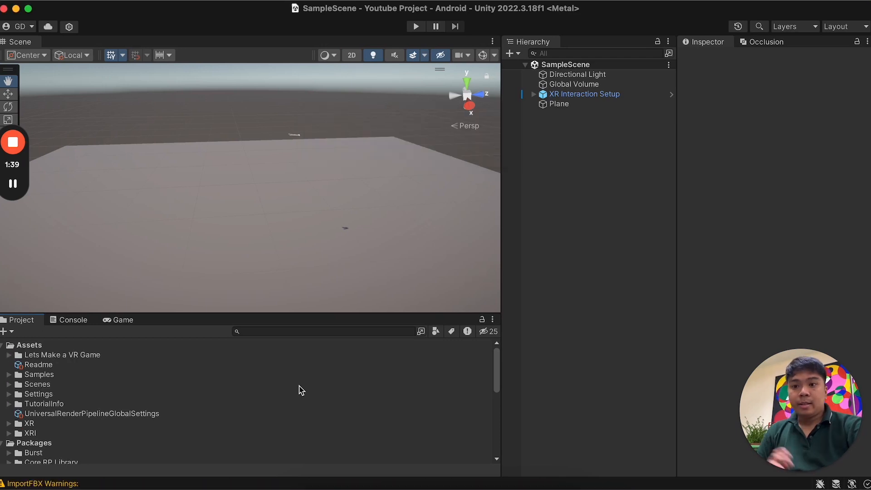
# - Locate the Left Hand Model and Right Hand Model prefabs under Oculus Hands in the Lets Make a VR Game folder
pyautogui.click(49, 356)
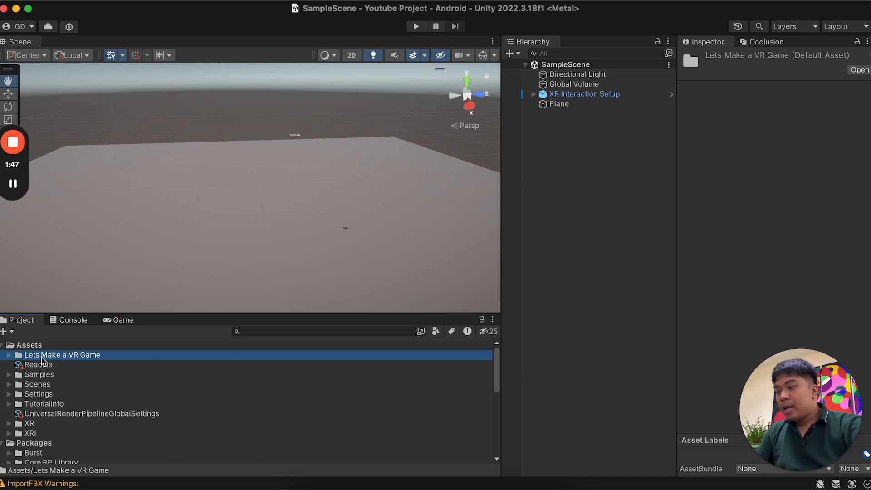
pyautogui.click(9, 356)
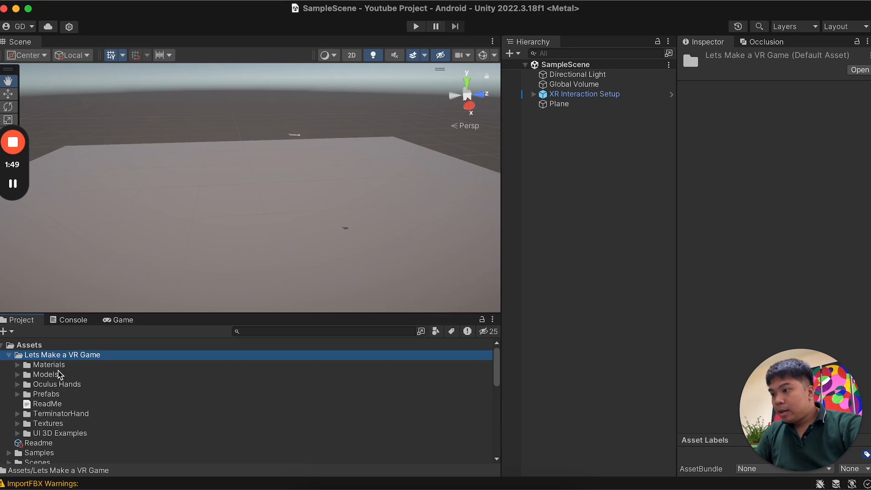
pyautogui.click(17, 384)
pyautogui.scroll(-3, 69, 419)
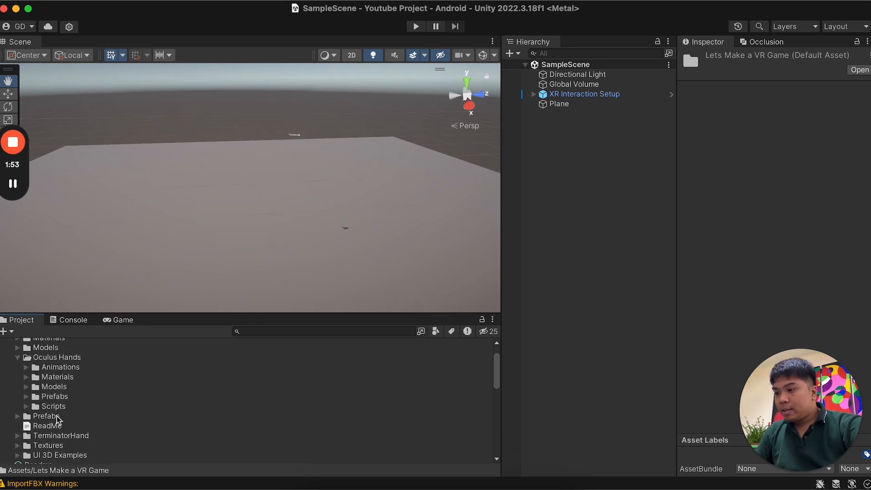
pyautogui.click(26, 372)
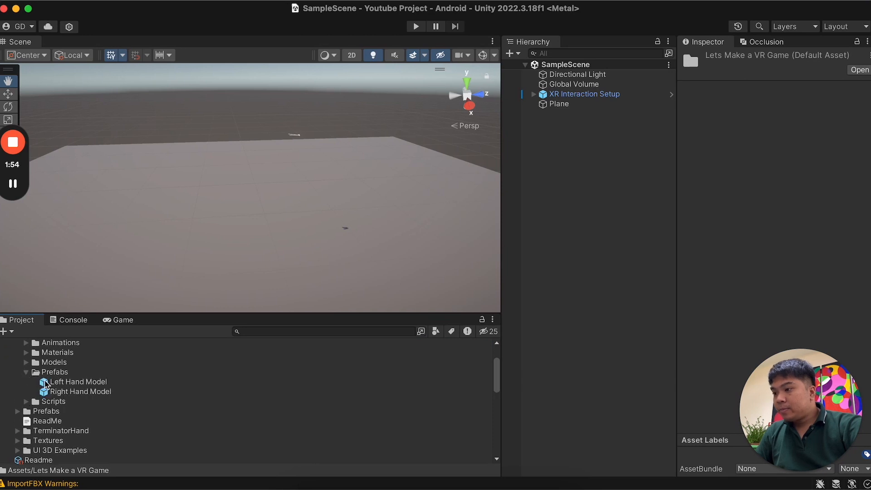
pyautogui.click(101, 382)
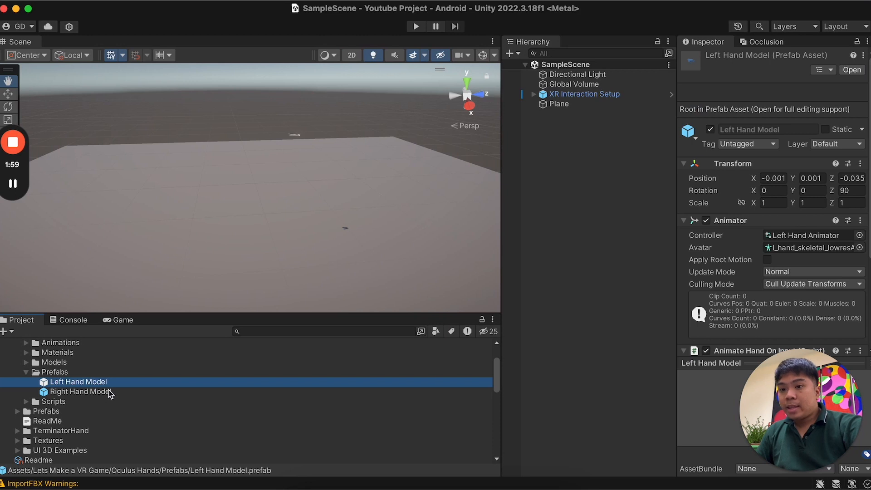
pyautogui.click(111, 392)
pyautogui.click(113, 376)
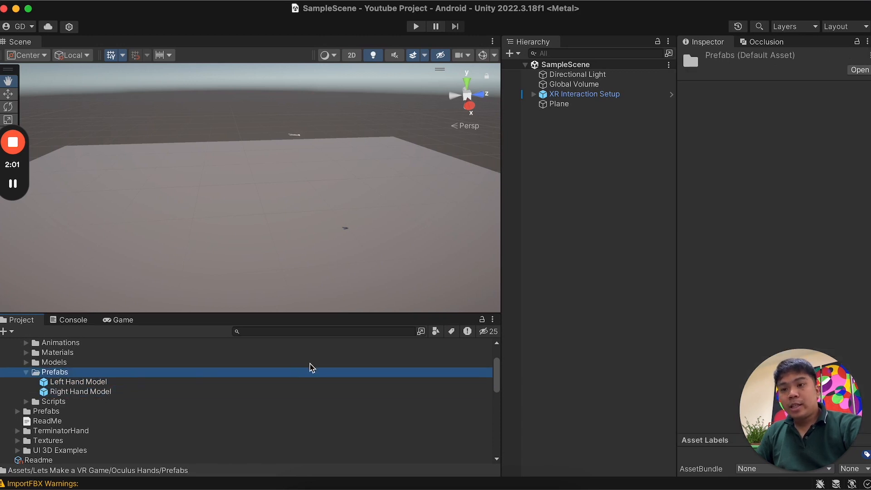
# - Set Model Prefab and Model Parent to None on both Left Controller and Right Controller under the XR rig's Camera Offset
pyautogui.click(534, 94)
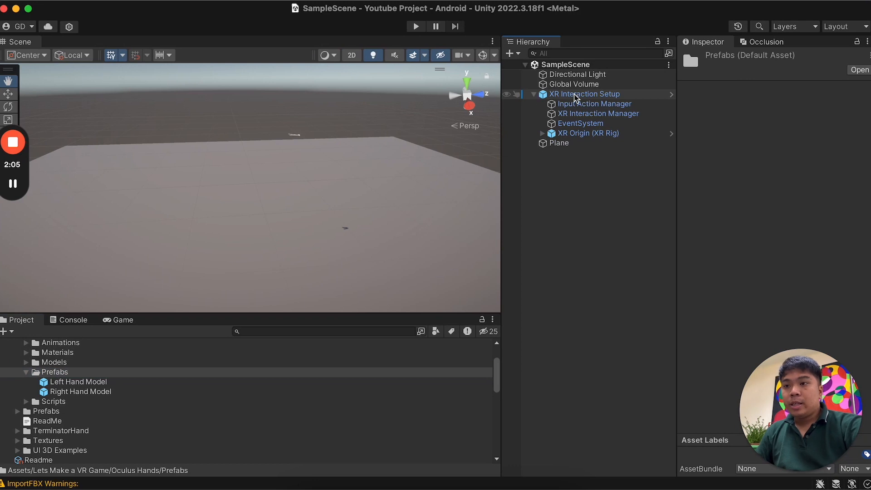
pyautogui.click(575, 95)
pyautogui.click(542, 134)
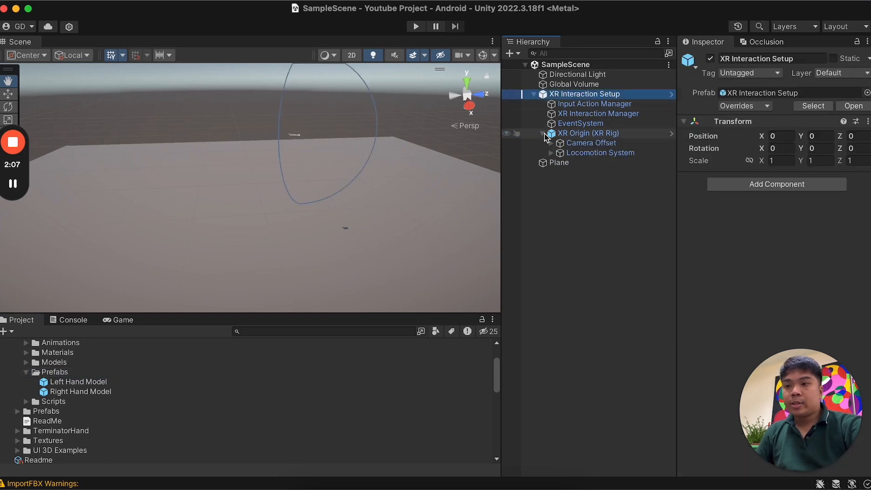
pyautogui.click(551, 143)
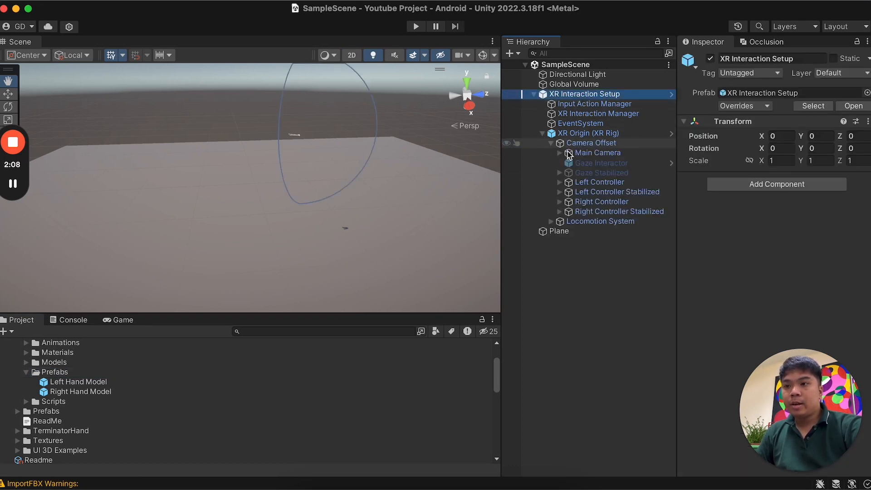
pyautogui.click(629, 183)
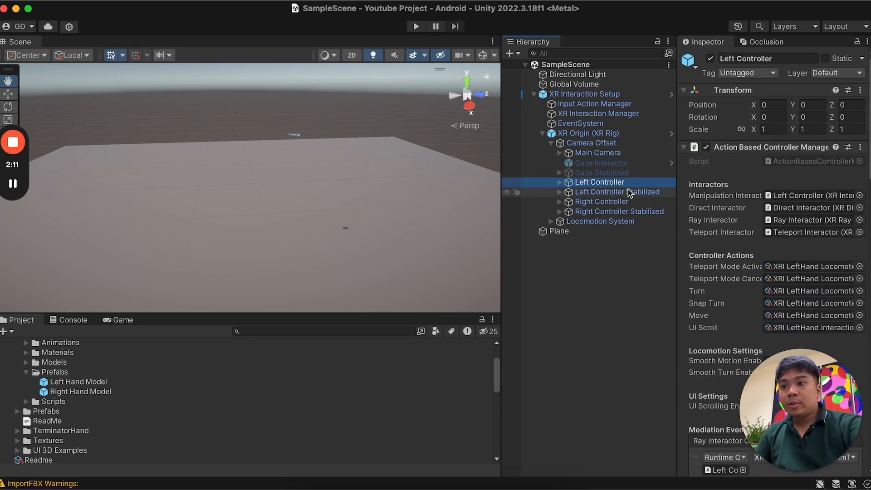
pyautogui.keyDown('super'); pyautogui.click(628, 202); pyautogui.keyUp('super')
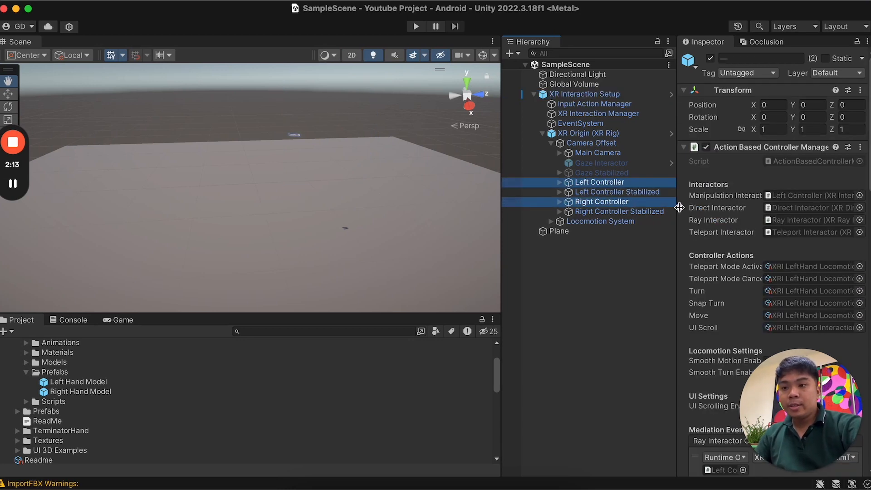
pyautogui.scroll(-5, 722, 220)
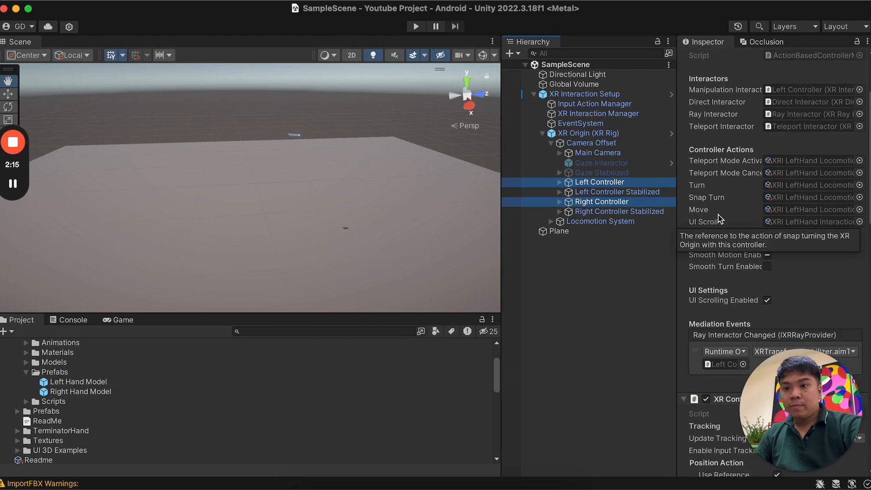
pyautogui.scroll(-4, 718, 219)
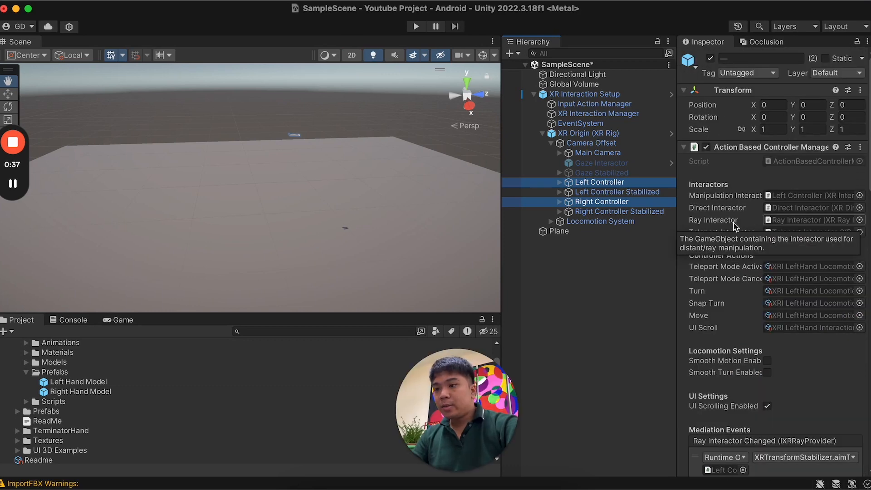
pyautogui.scroll(-12, 735, 226)
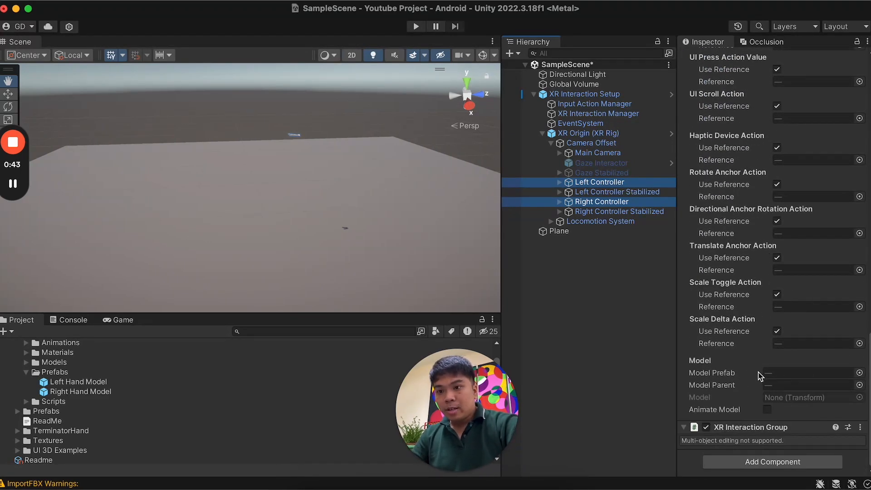
pyautogui.click(860, 374)
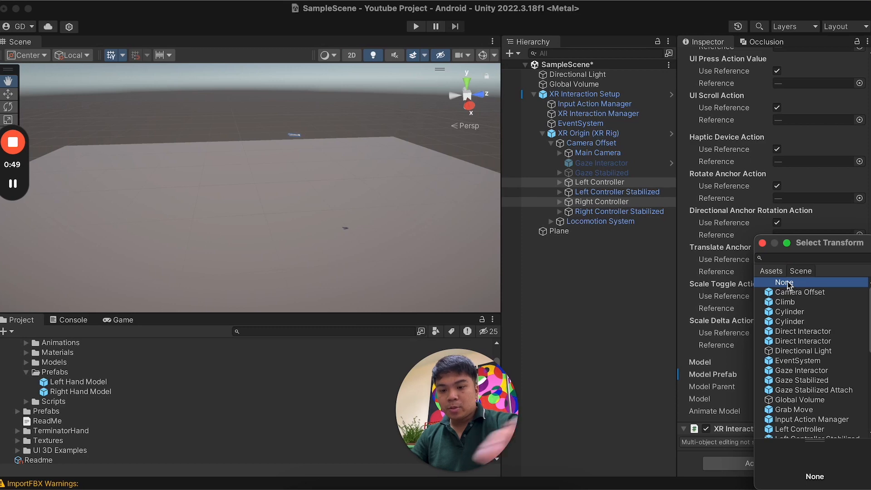
pyautogui.doubleClick(788, 283)
pyautogui.click(860, 387)
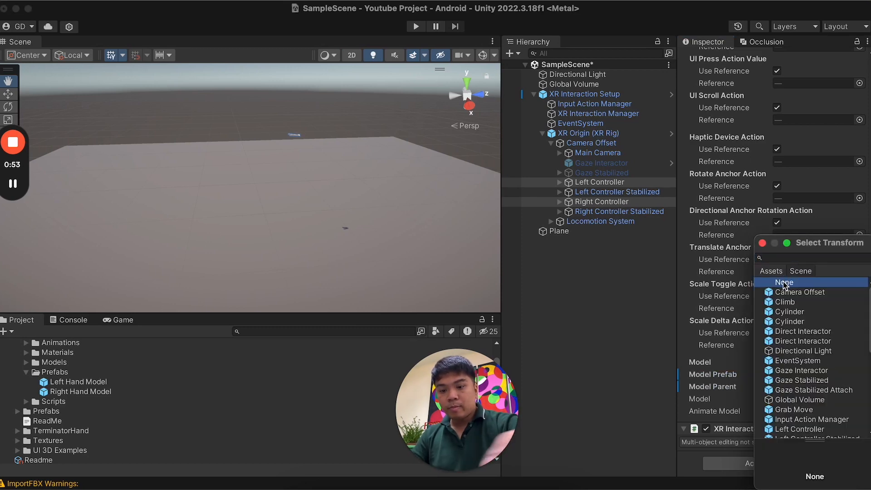
pyautogui.doubleClick(785, 283)
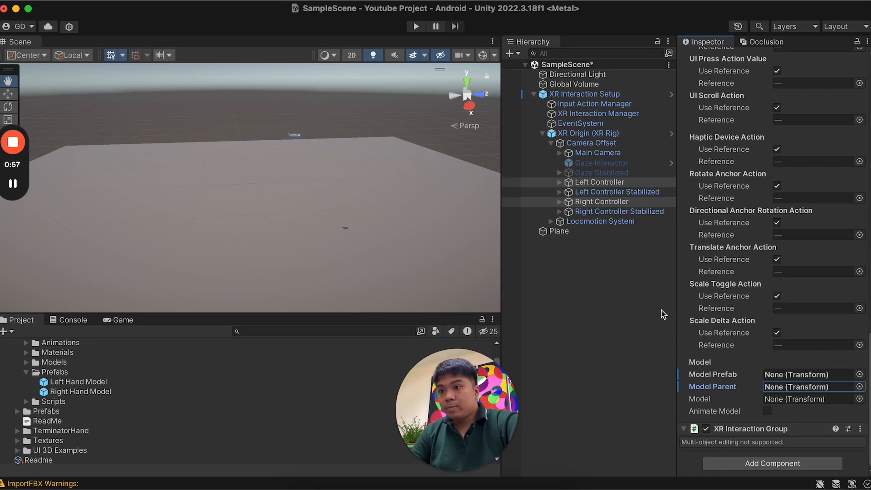
pyautogui.click(565, 267)
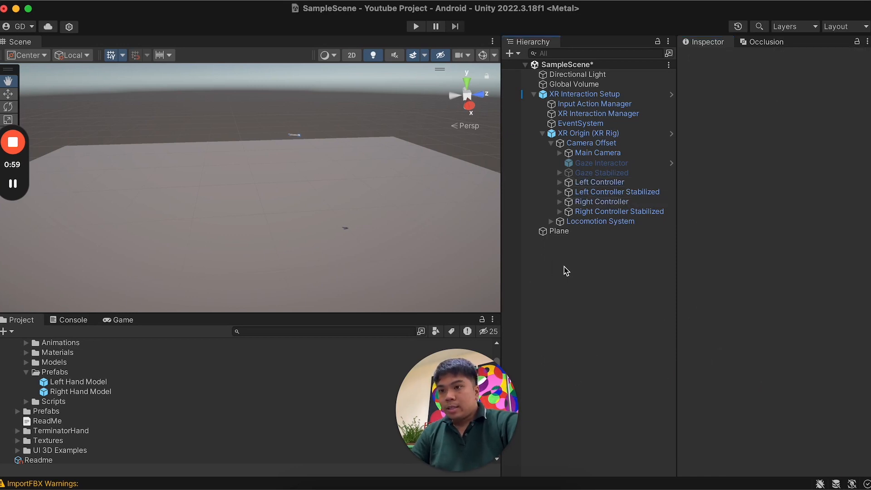
# - Add the Left Hand Model prefab as a child of Left Controller
pyautogui.moveTo(79, 382); pyautogui.dragTo(635, 182)
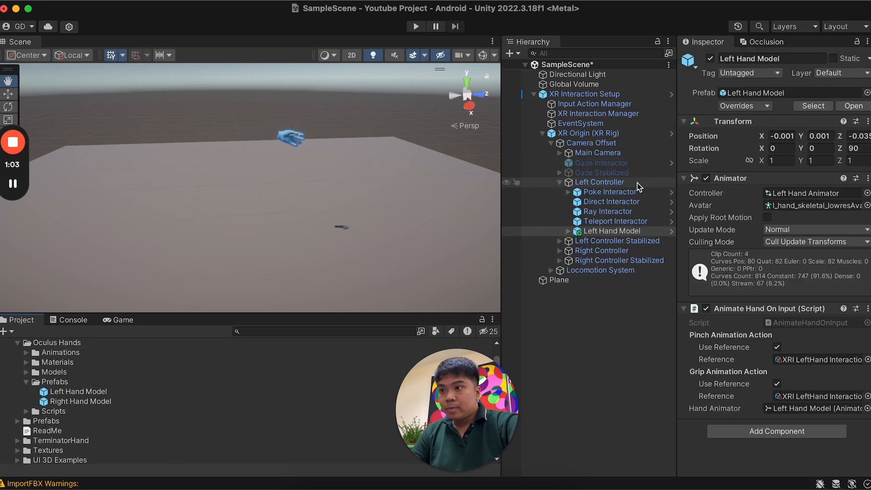
pyautogui.moveTo(84, 402); pyautogui.dragTo(618, 246)
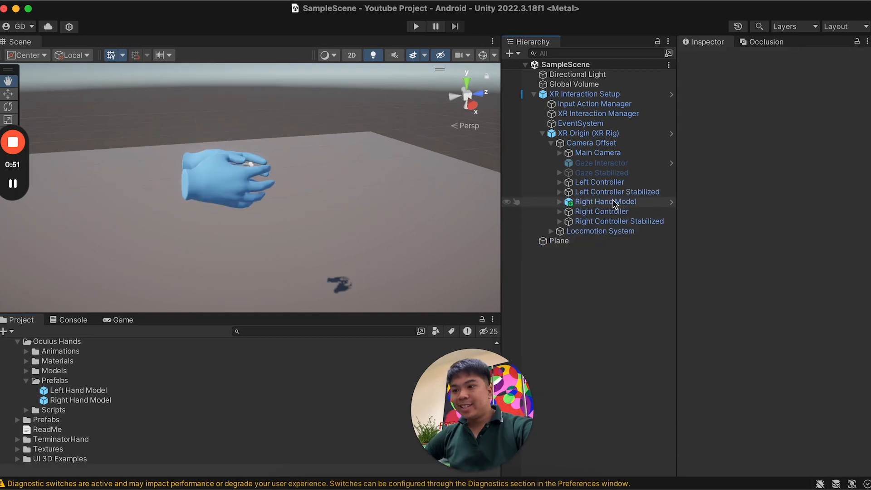
pyautogui.click(624, 203)
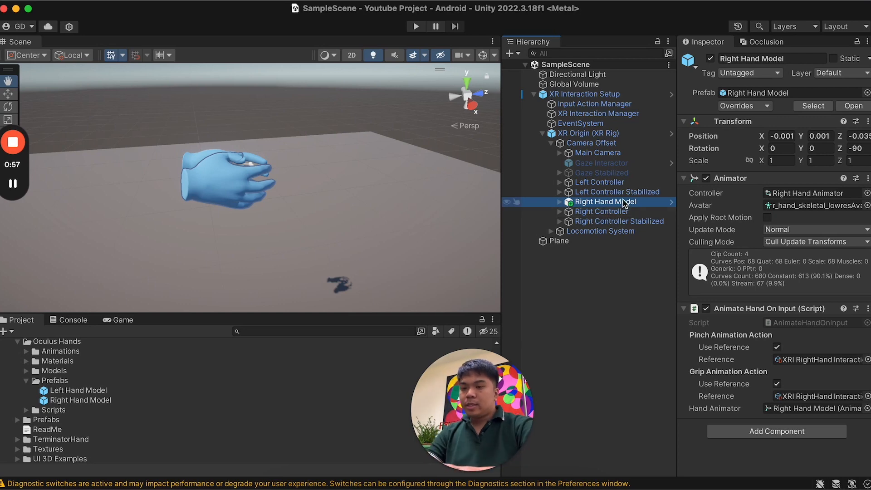
pyautogui.press('super+BackSpace')
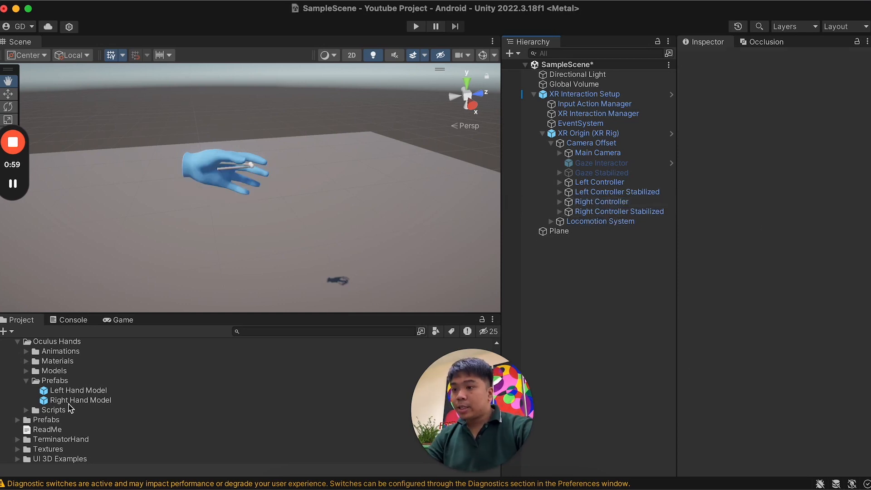
# - Add the Right Hand Model prefab from the Oculus Hands prefabs as a child of Right Controller
pyautogui.moveTo(73, 401); pyautogui.dragTo(635, 207)
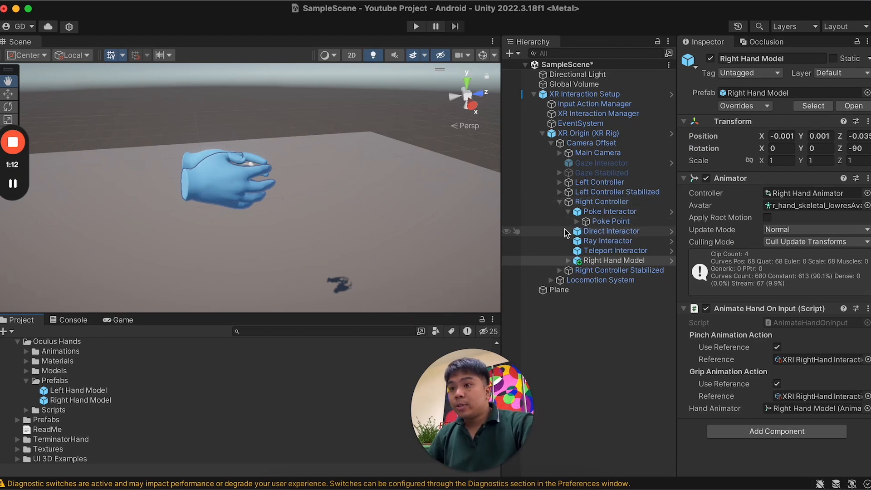
pyautogui.scroll(5, 230, 148)
pyautogui.moveTo(231, 159); pyautogui.dragTo(224, 215)
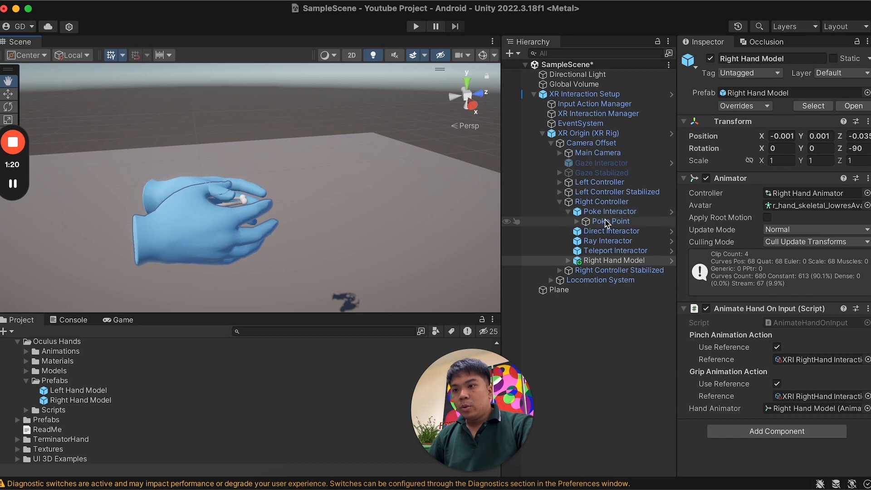
# - Deactivate the Poke Point object inside the Poke Interactor of Right Controller
pyautogui.click(569, 213)
pyautogui.click(569, 214)
pyautogui.click(611, 214)
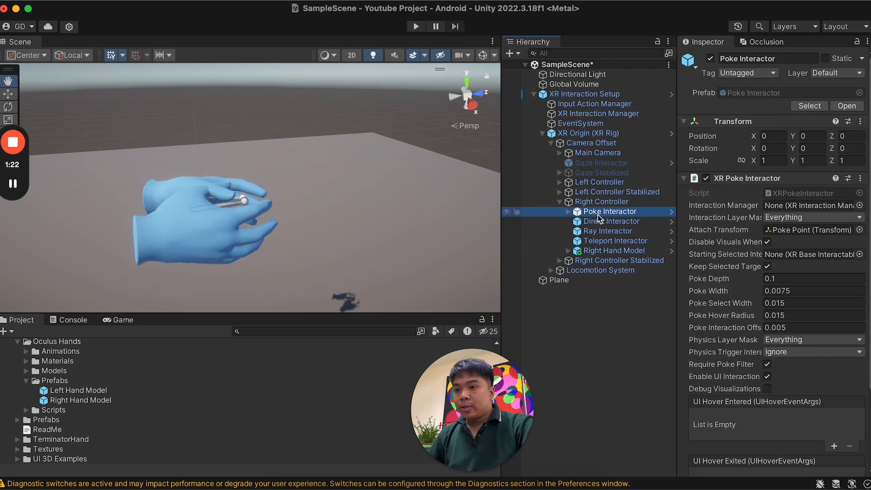
pyautogui.click(569, 212)
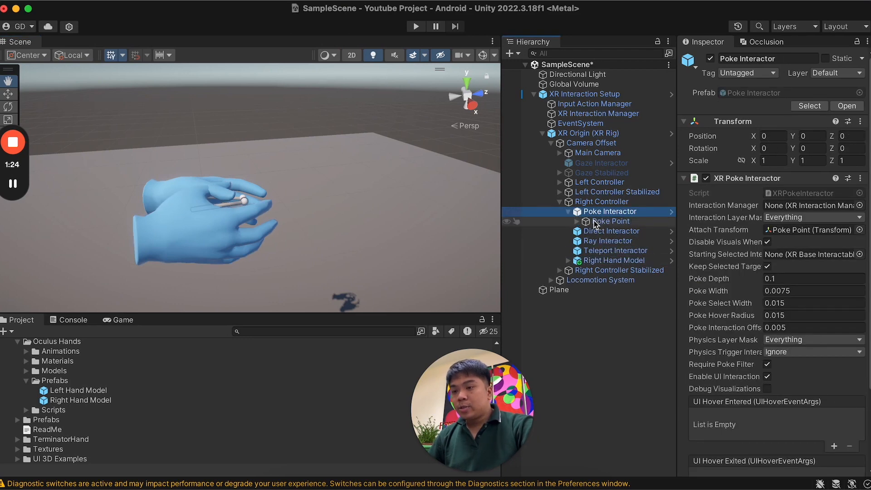
pyautogui.click(603, 223)
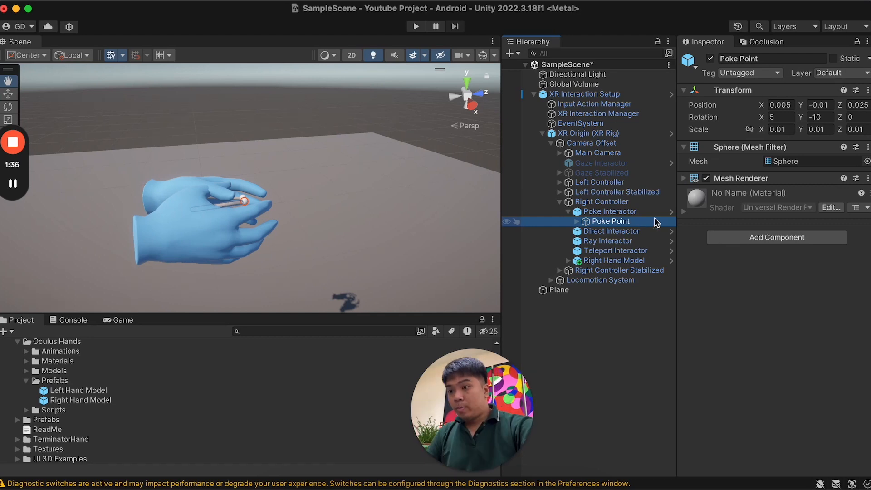
pyautogui.click(598, 212)
pyautogui.click(604, 221)
pyautogui.click(711, 58)
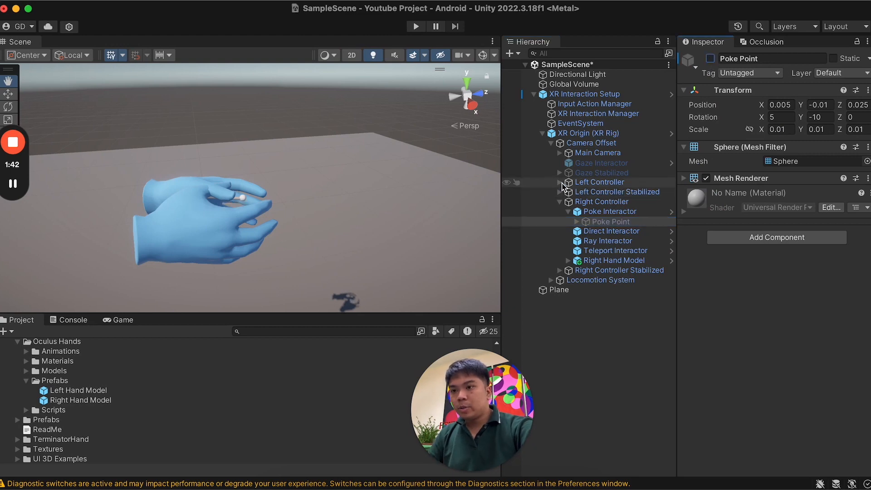
# - Deactivate the Poke Point object inside the Poke Interactor of Left Controller
pyautogui.click(560, 182)
pyautogui.click(568, 192)
pyautogui.click(610, 202)
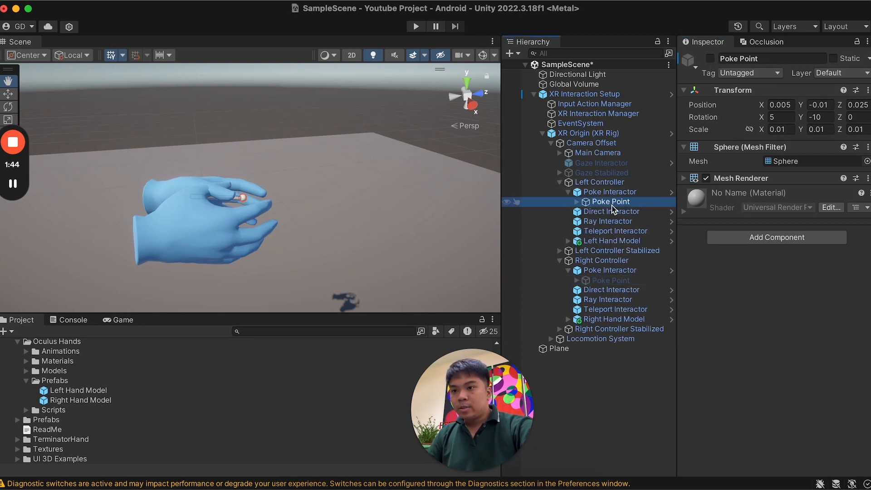
pyautogui.click(710, 59)
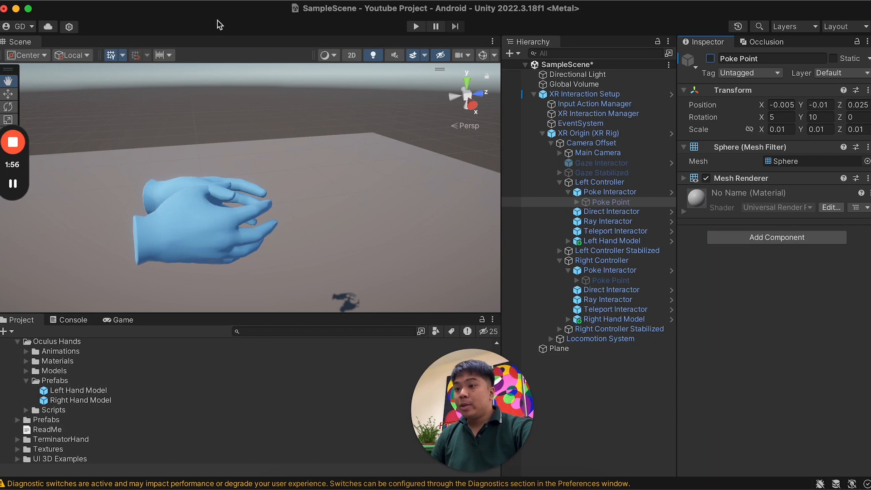
# - Build and run the Android project on the headset, saving the changes to SampleScene
pyautogui.click(63, 0)
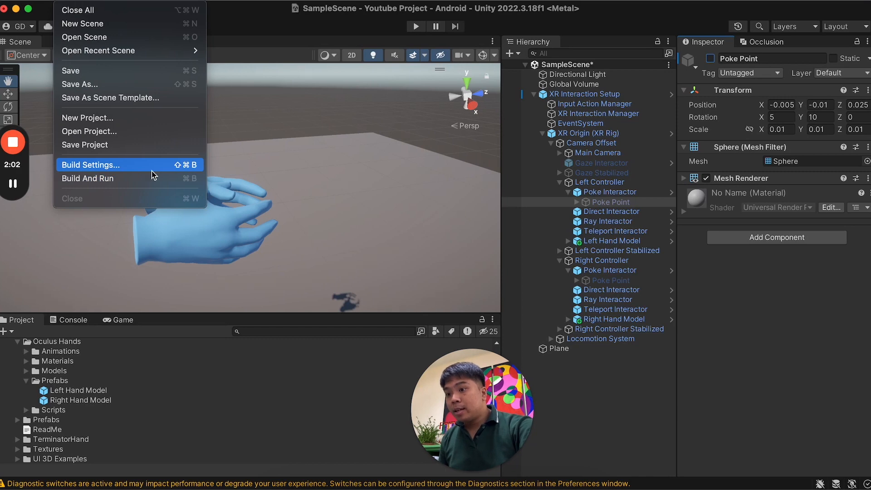
pyautogui.click(99, 181)
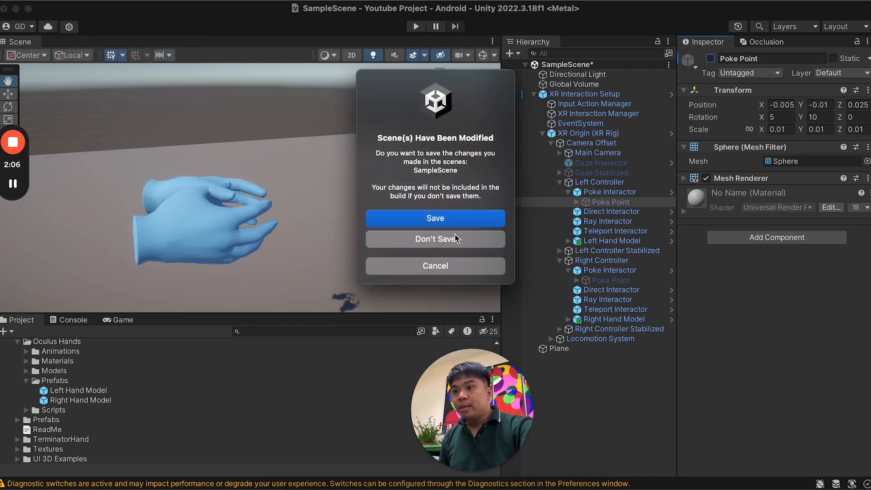
pyautogui.click(460, 223)
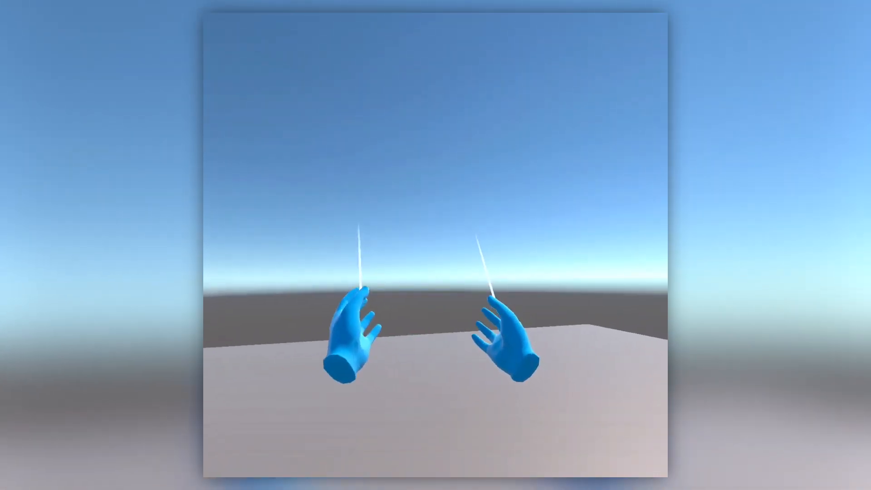